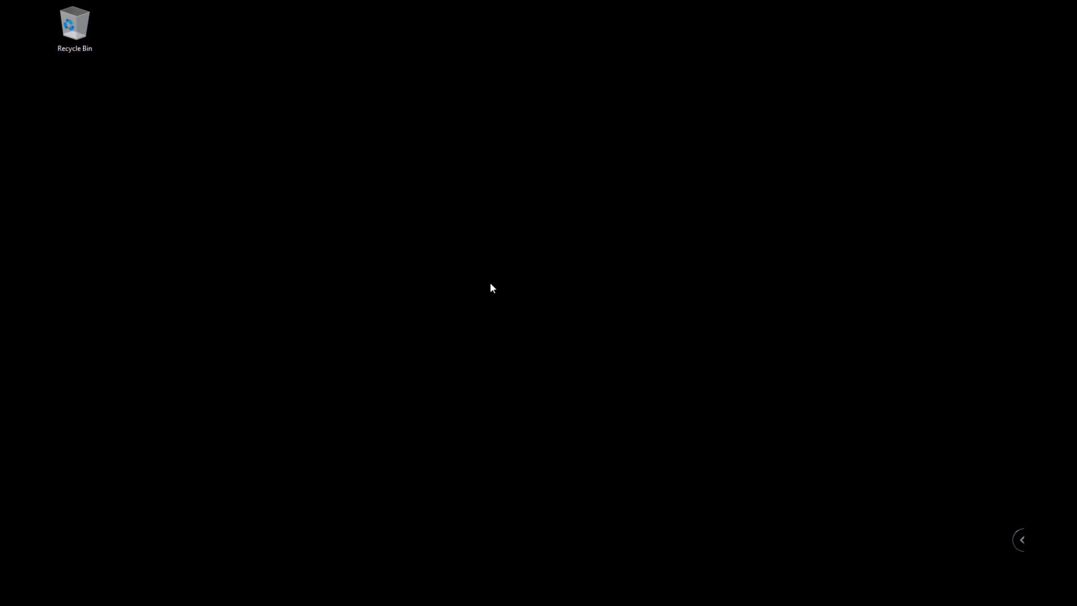
Check the monitor arrangement in Display settings, identifying the displays and moving display 1 around.
right_click(490, 284)
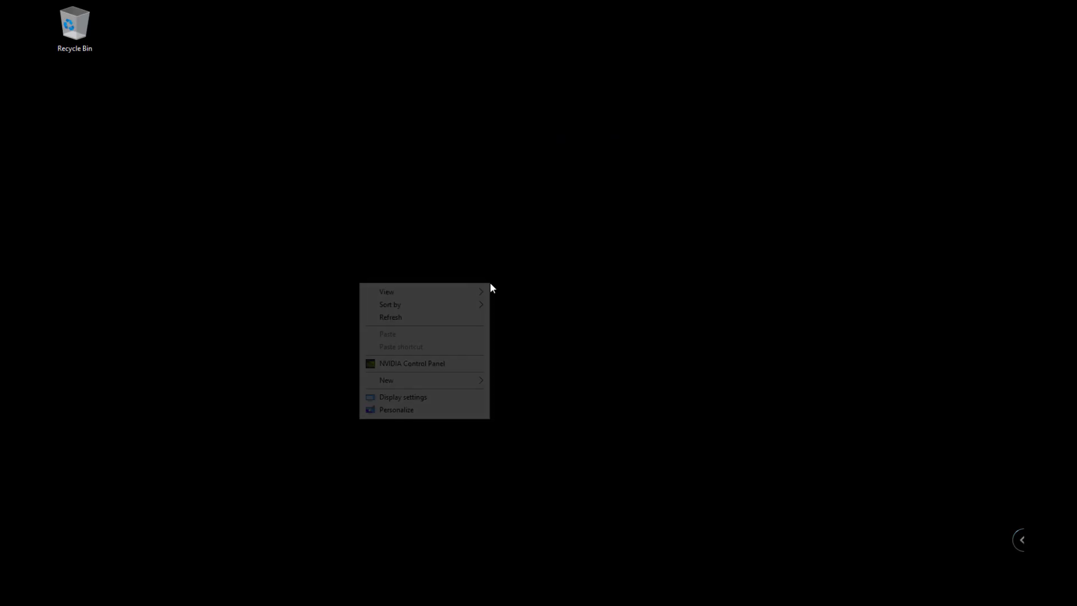
click(436, 398)
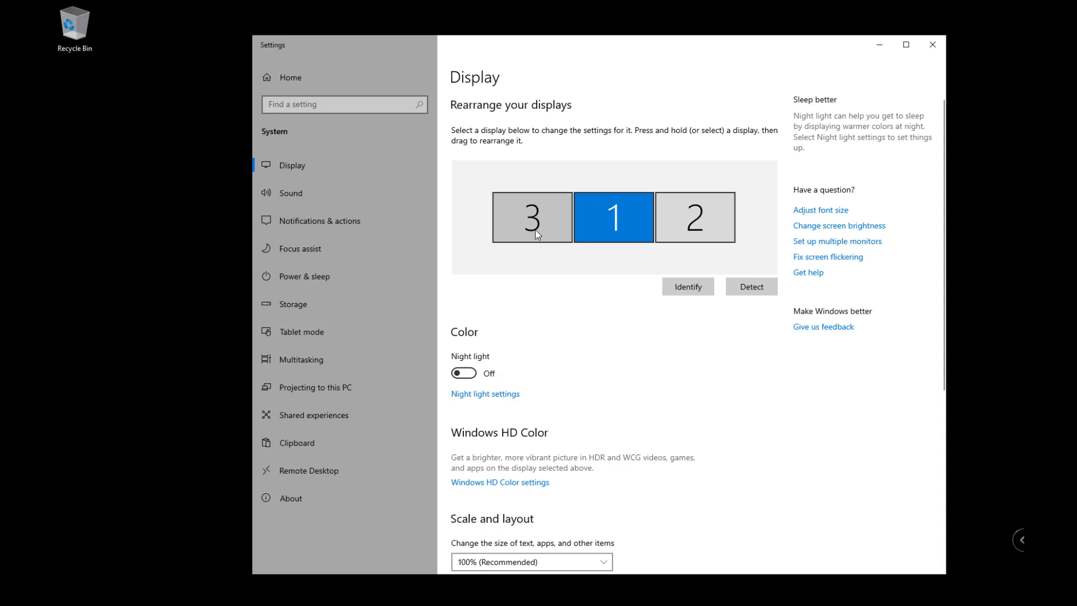
click(687, 287)
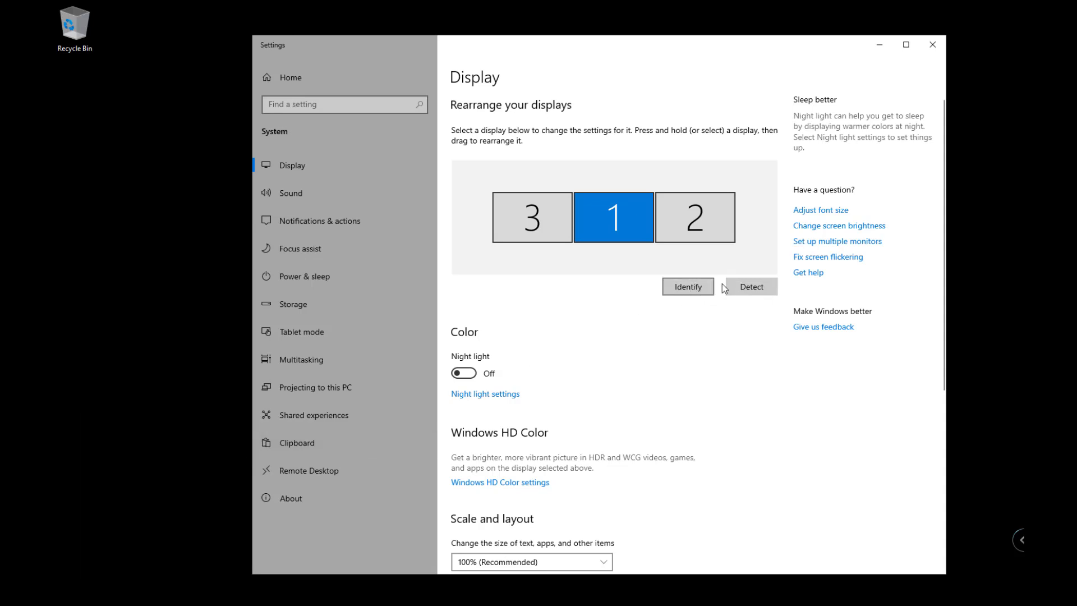
click(747, 287)
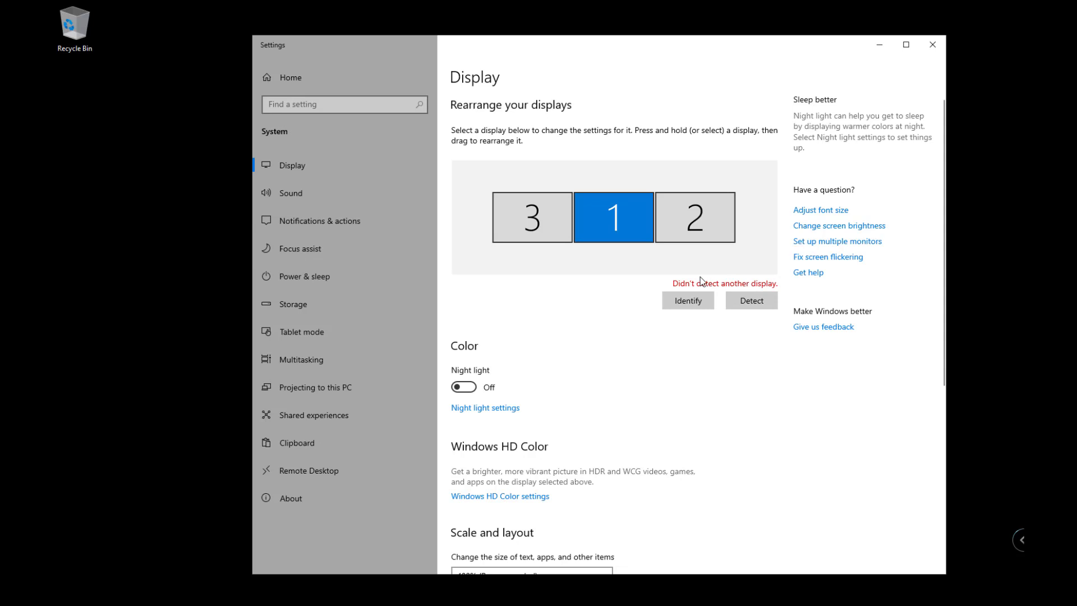
click(696, 307)
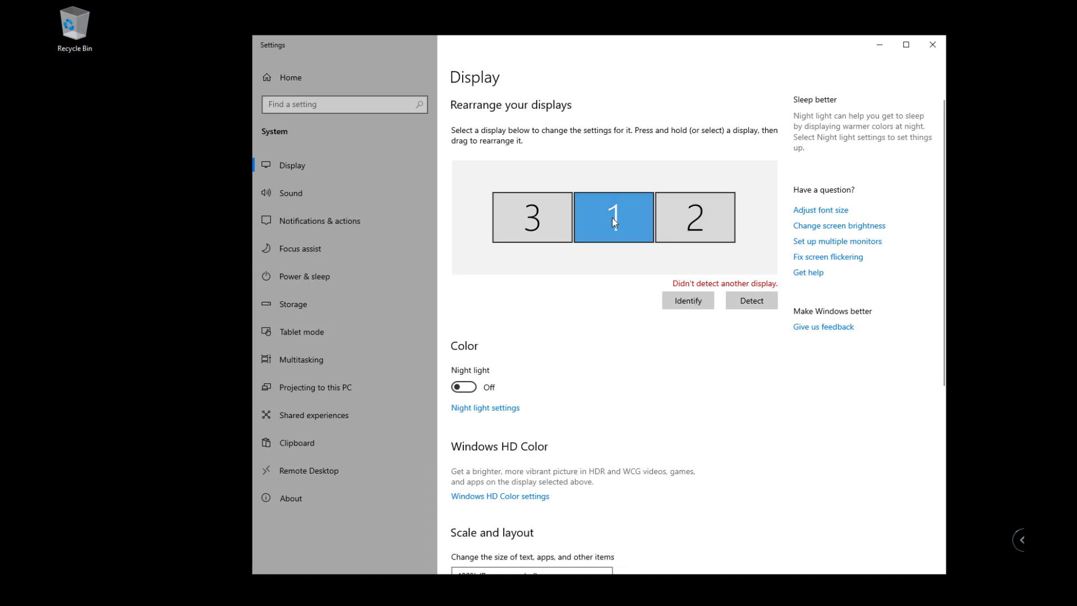
drag(613, 217, 478, 220)
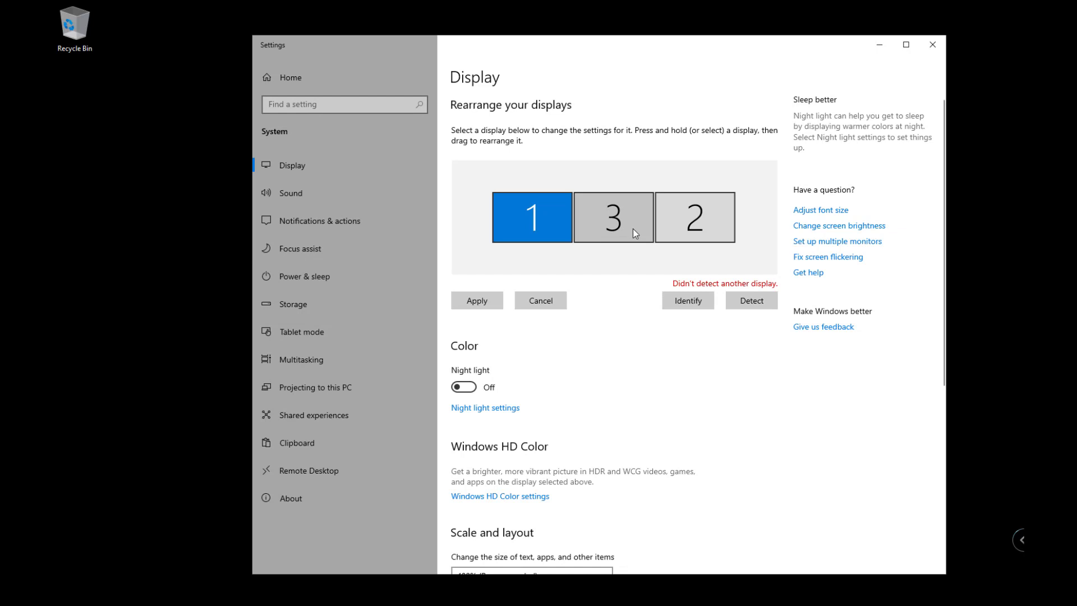
drag(537, 235, 635, 221)
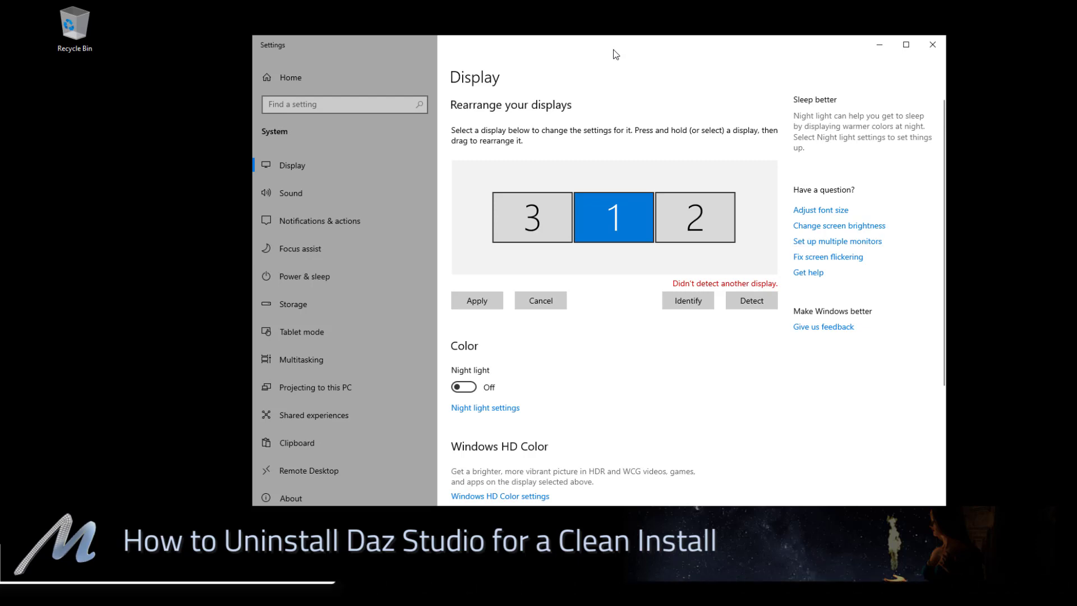
Close Display settings without applying changes and launch DAZ Install Manager from Start.
click(928, 45)
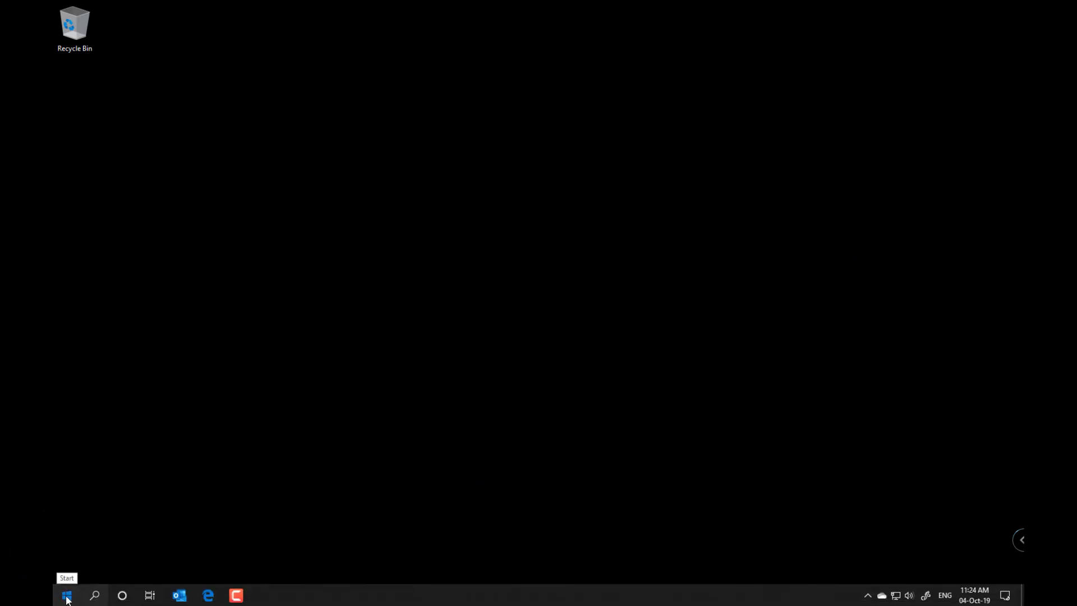
click(64, 595)
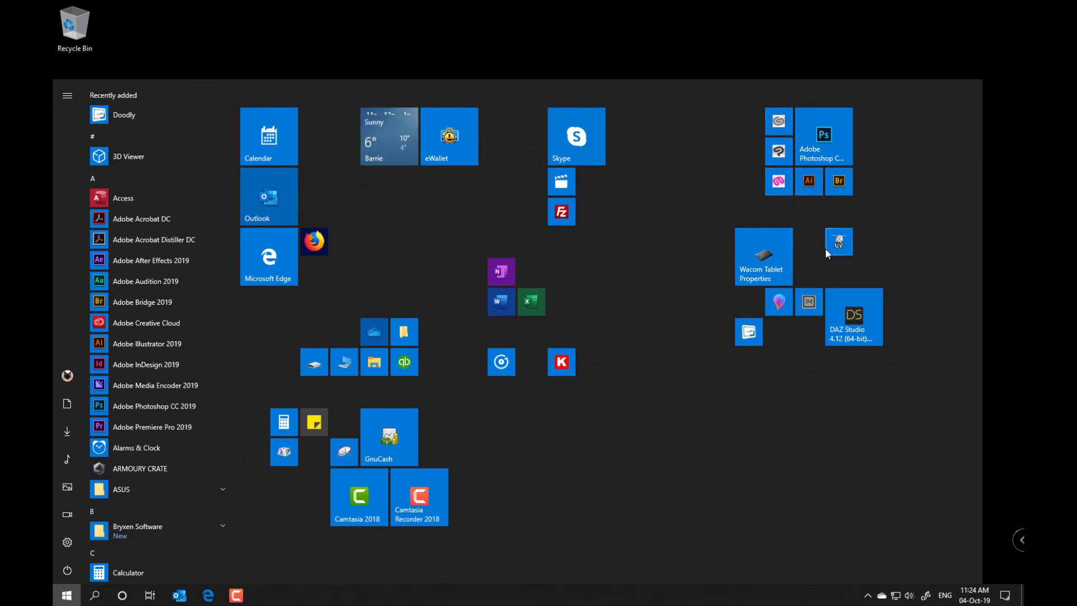
click(811, 303)
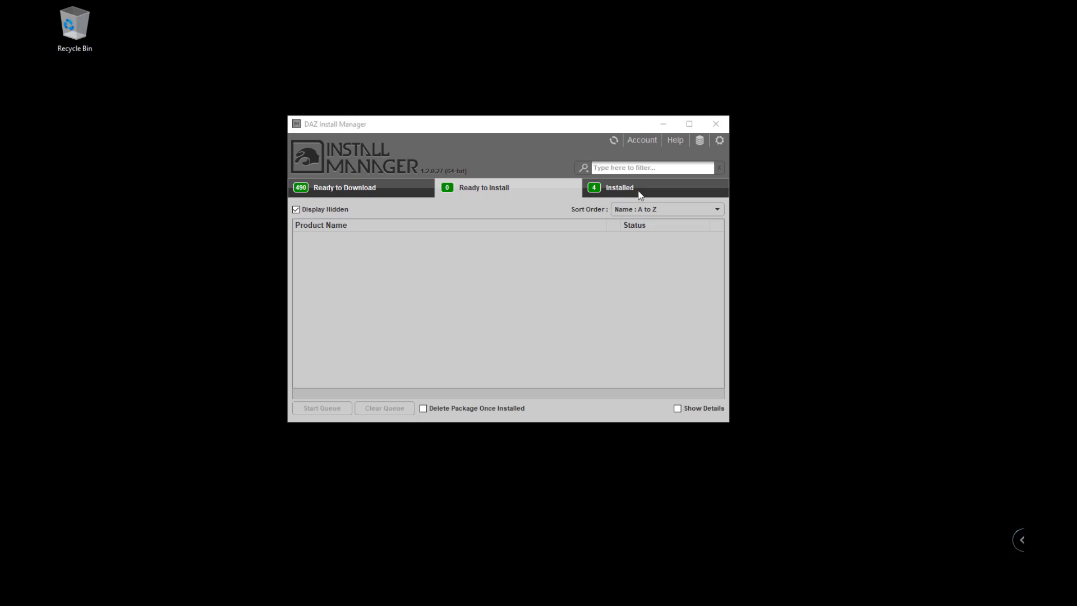
Open Install Manager Settings and review the Downloads tab, then the Installation path tab.
click(719, 141)
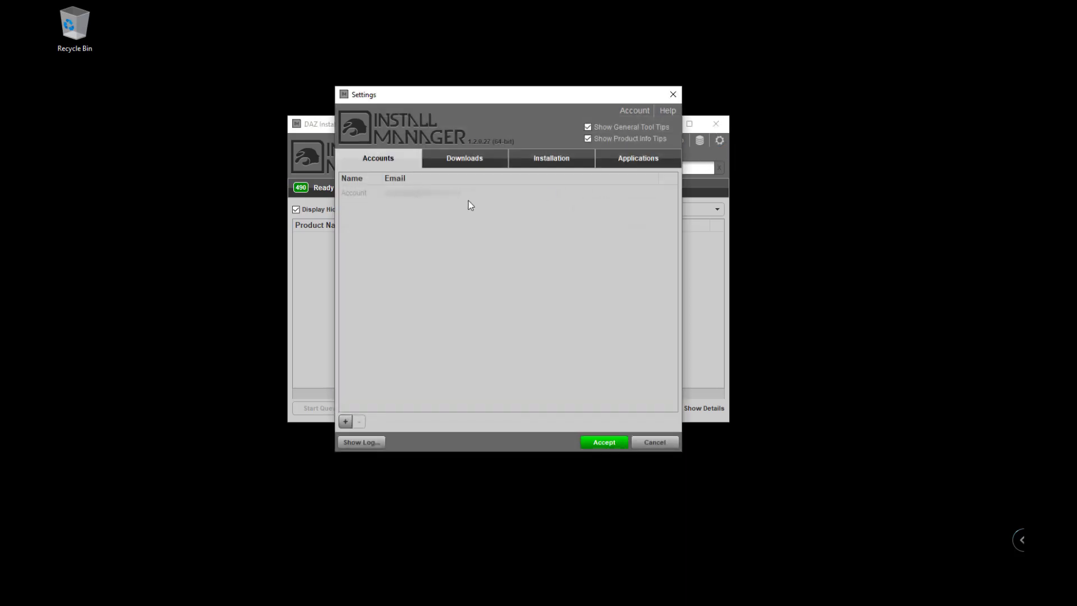
click(474, 161)
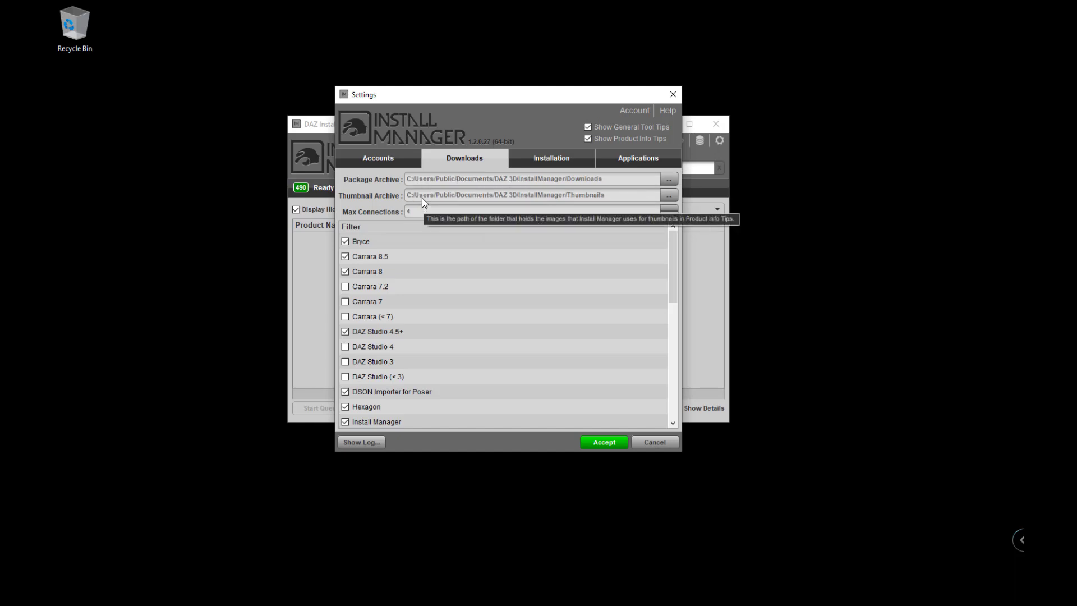
click(537, 158)
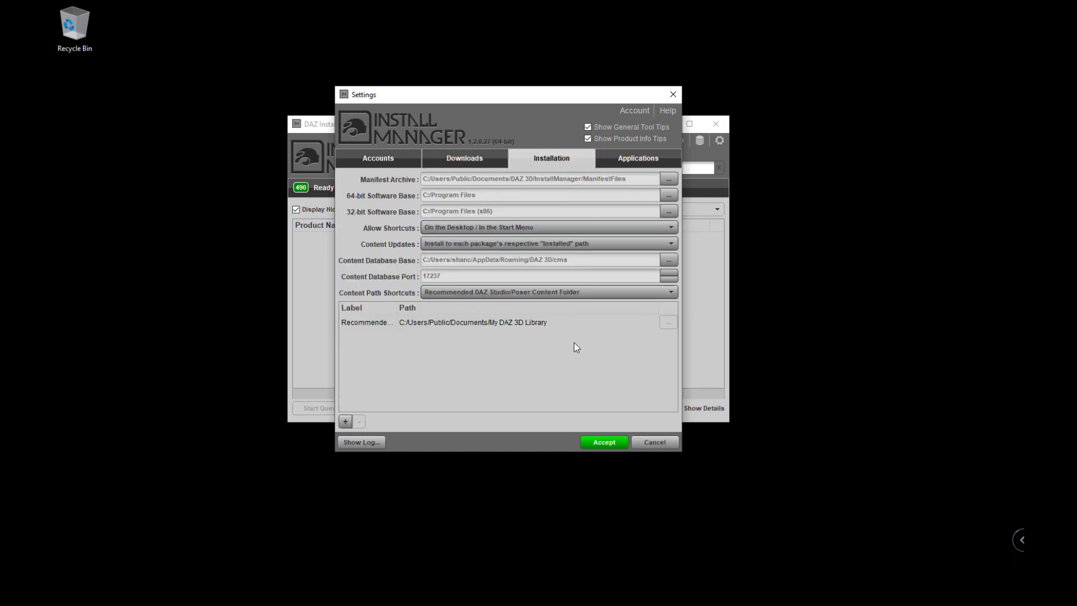
In the Installed tab, mark DAZ Studio 4.12, PostgreSQL CMS and Publishing Partner Features for uninstalling.
mouse_move(575, 345)
click(674, 95)
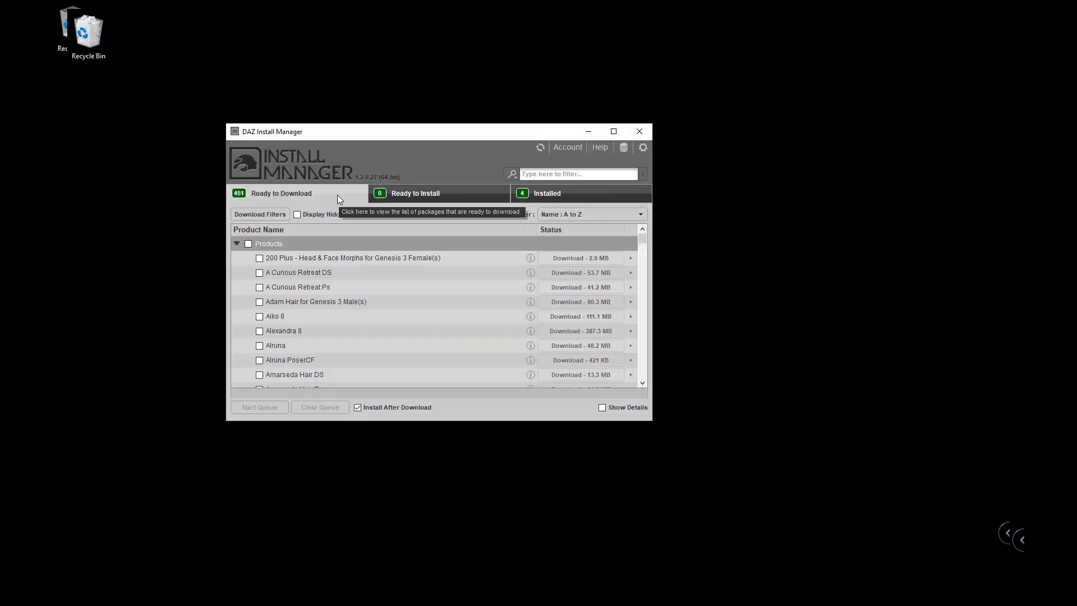
click(582, 198)
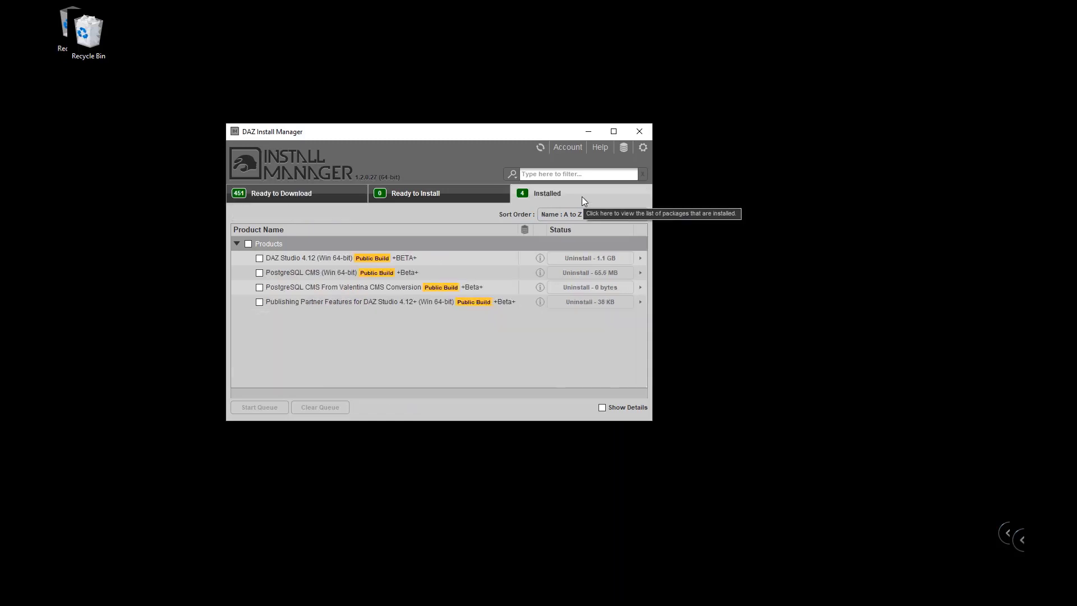
click(259, 258)
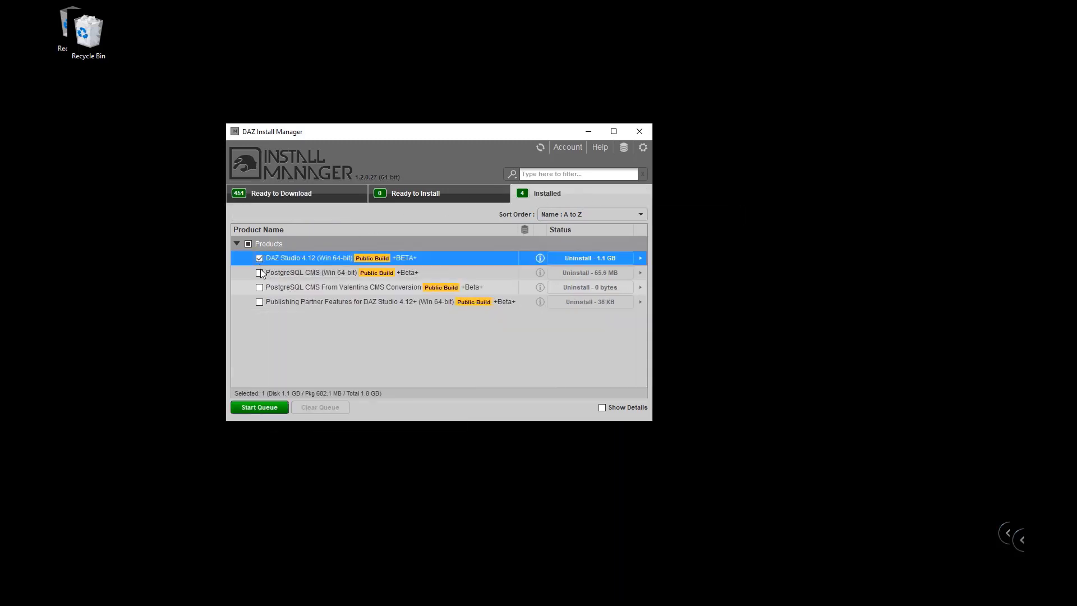
click(259, 287)
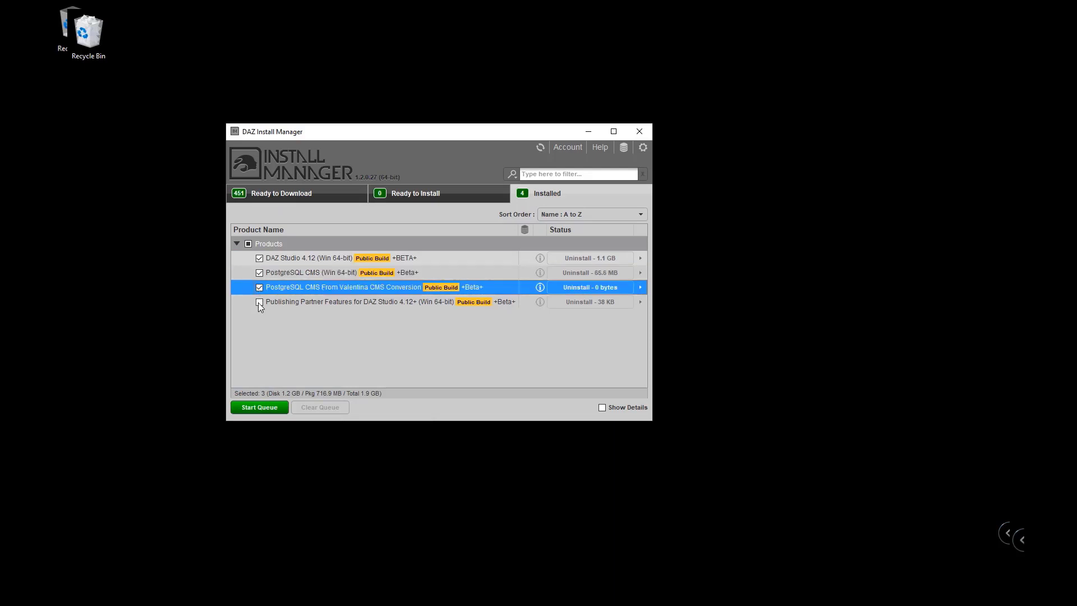
click(259, 302)
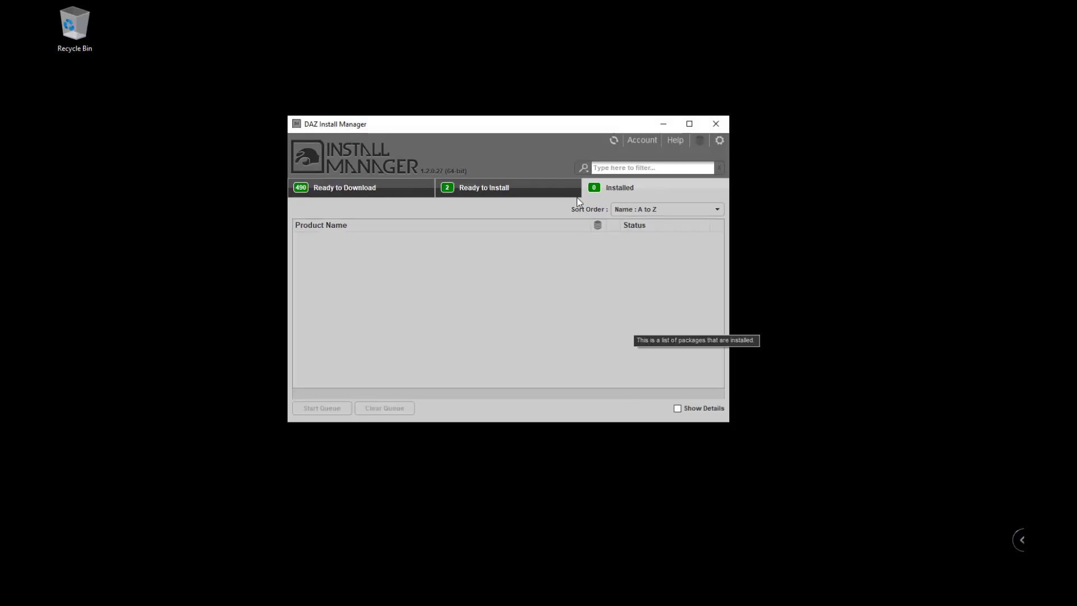
Delete the downloaded DAZ Studio 4.12 packages from Ready to Install and close the manager.
click(544, 187)
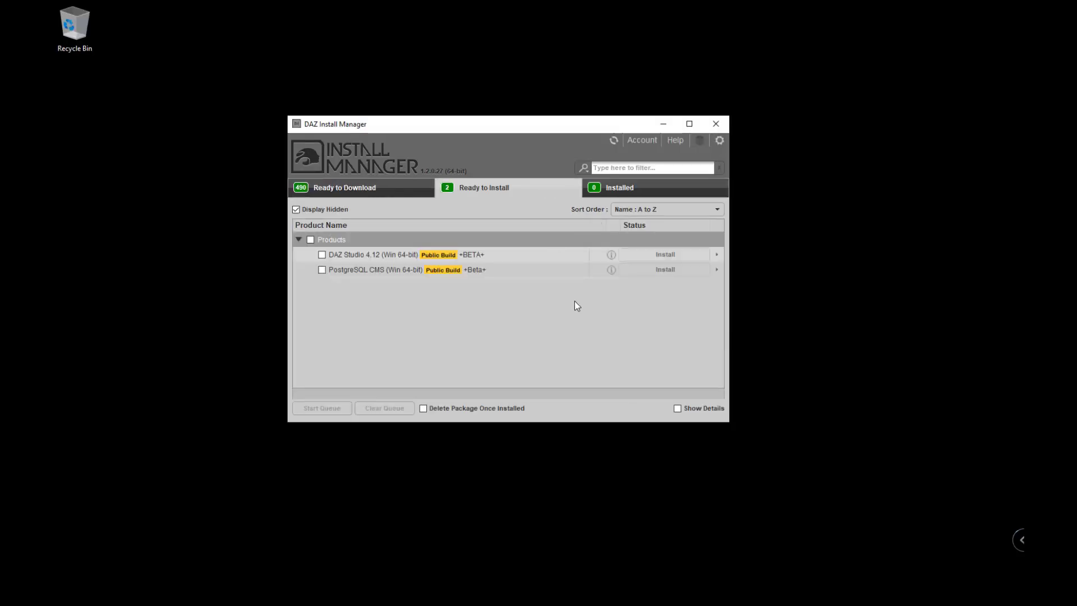
click(718, 255)
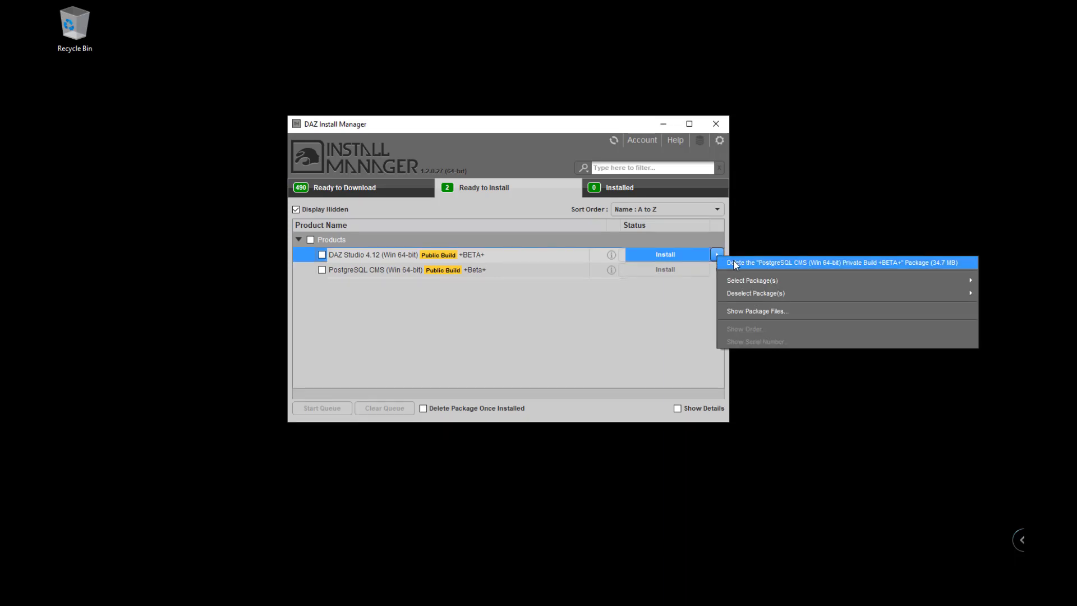
click(741, 262)
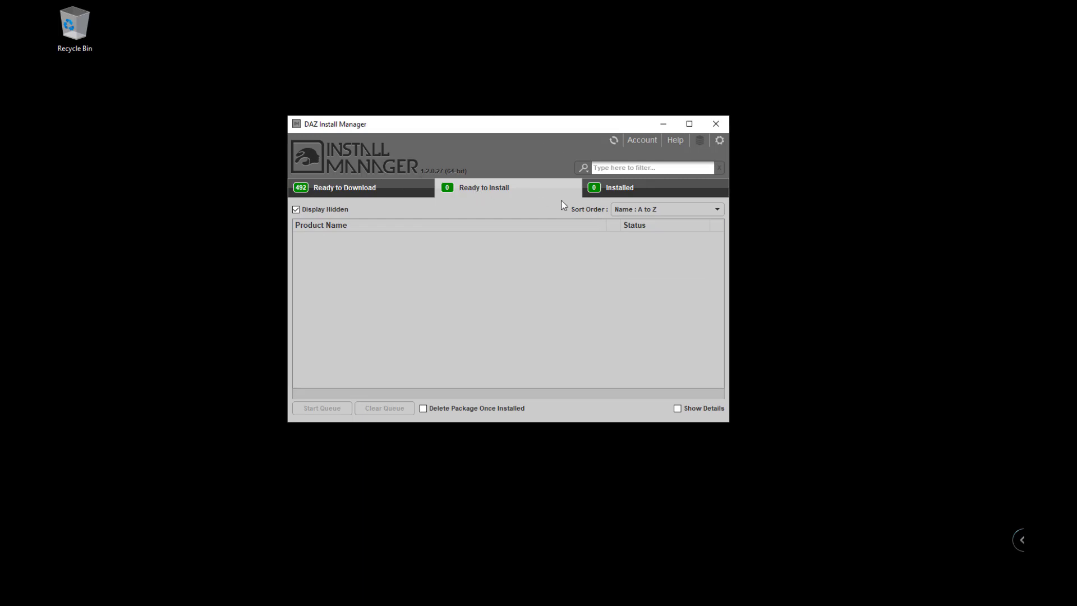
click(722, 126)
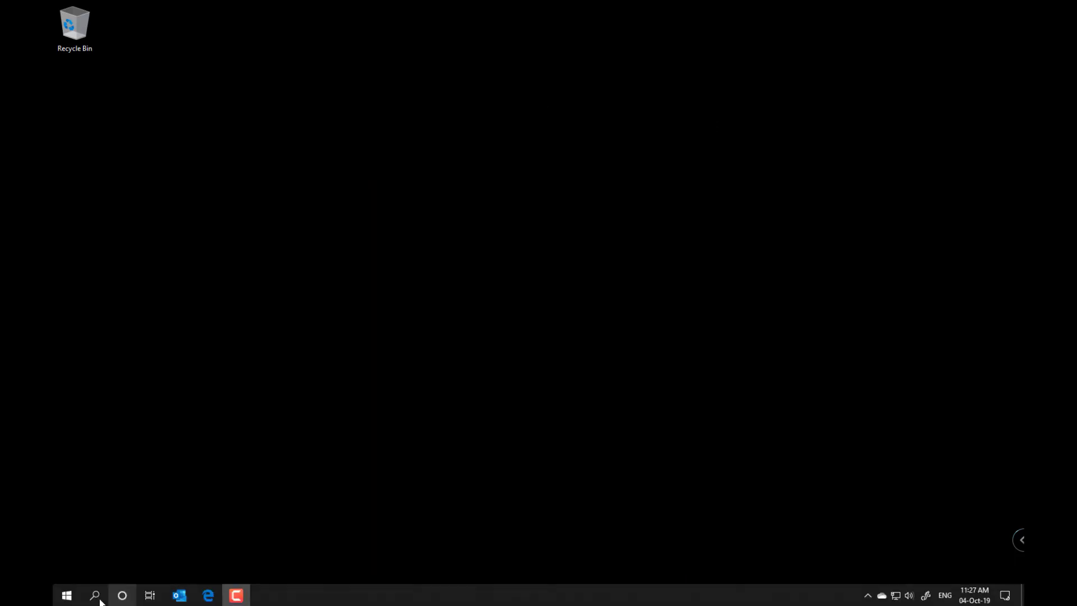
Expand the DAZ 3D folder in the Start menu's app list.
click(69, 596)
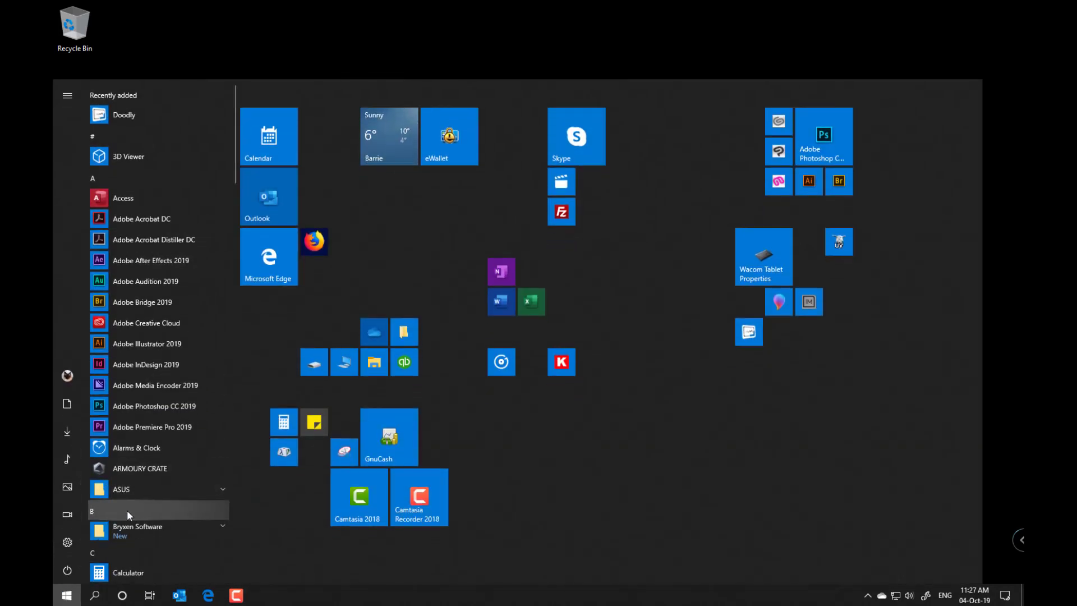
scroll(128, 514, down, 2)
scroll(127, 510, down, 1)
scroll(145, 453, down, 5)
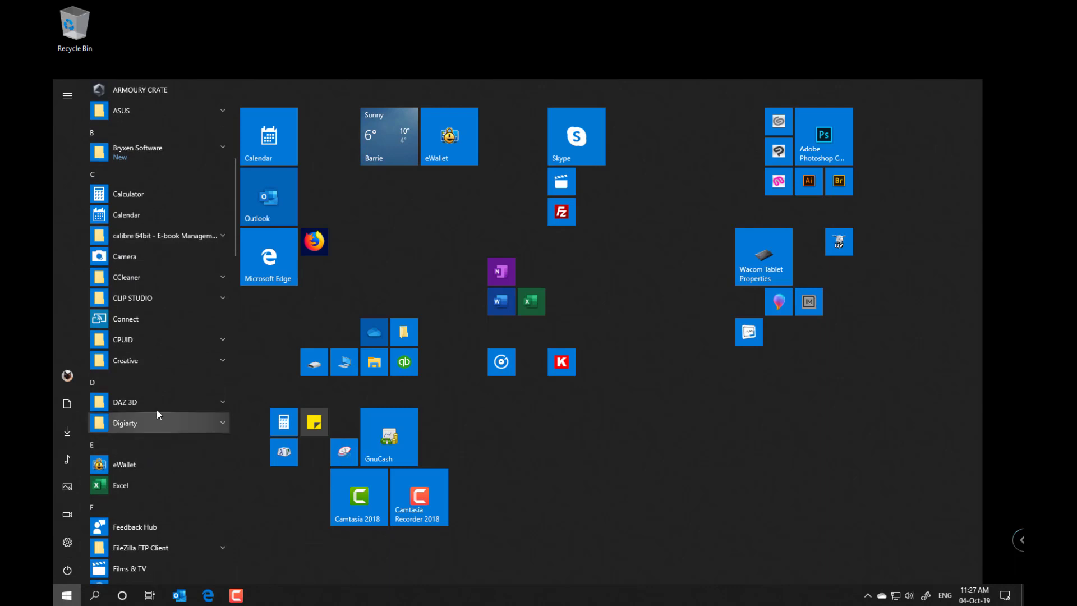
click(190, 400)
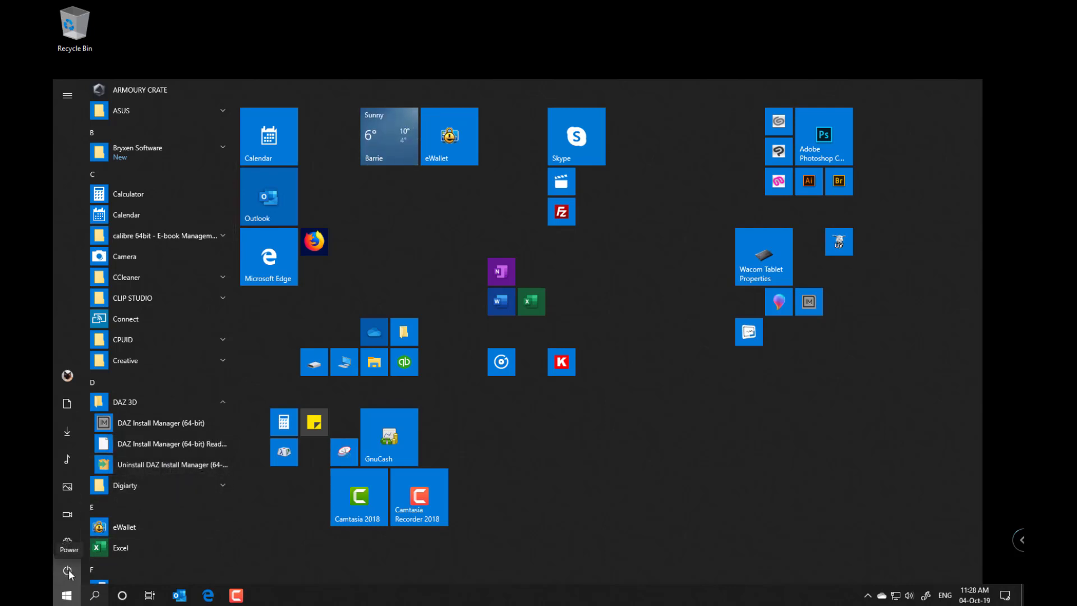
Open Windows Settings' Apps & features and search the app list for 'daz'.
click(67, 540)
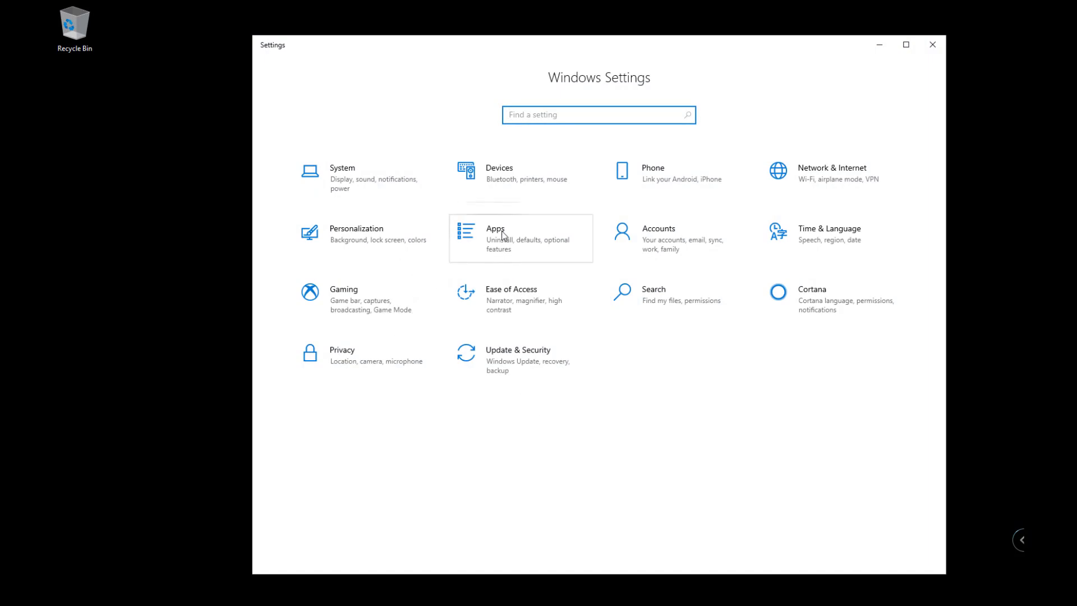
click(504, 237)
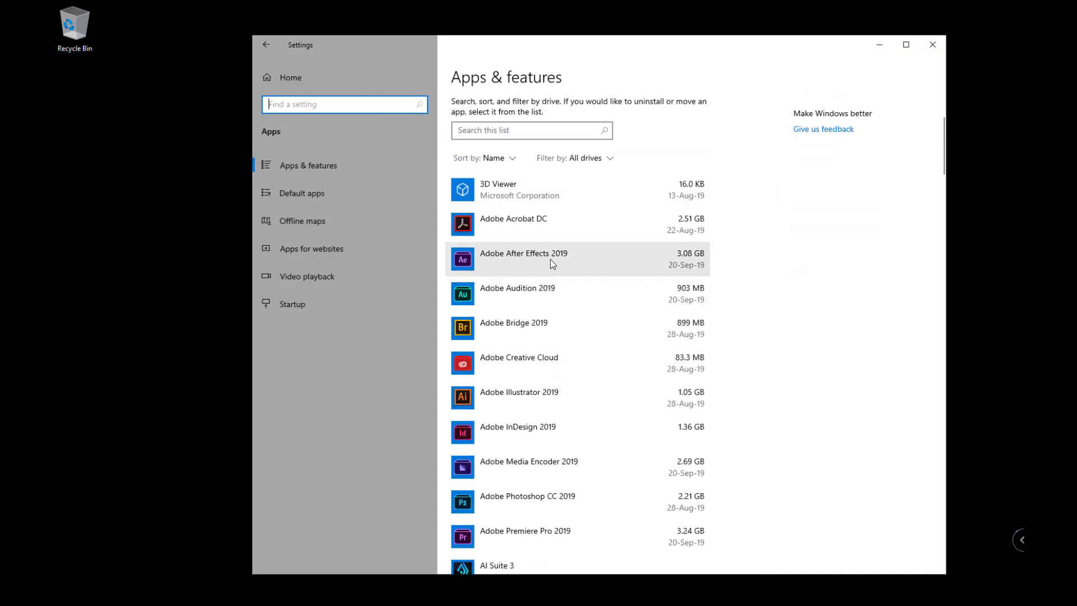
click(492, 291)
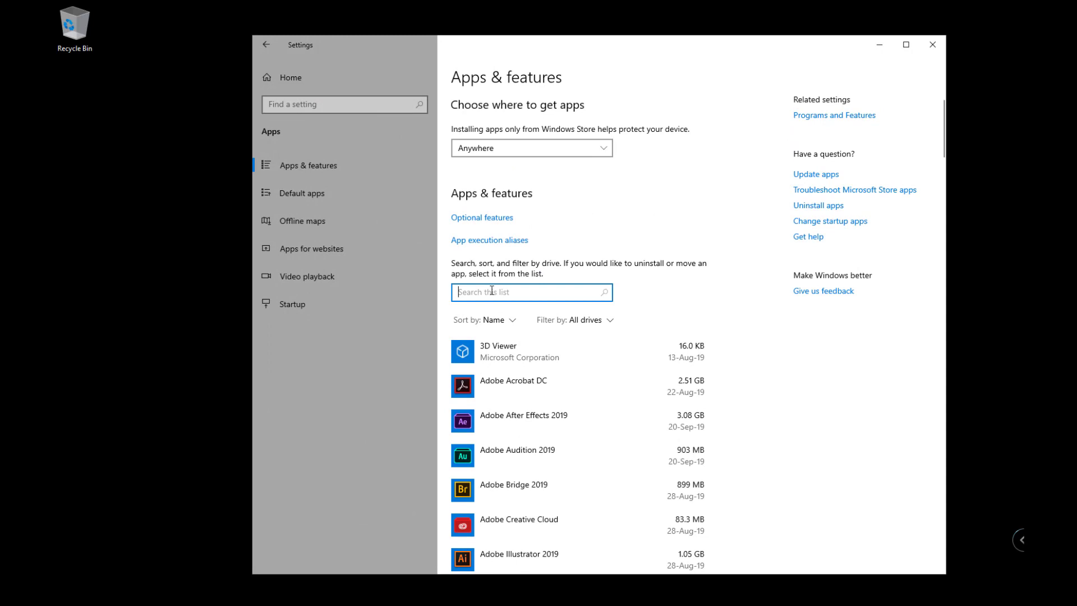
text(daz)
Uninstall DAZ Install Manager, confirm its removal prompts, and close Settings.
click(536, 350)
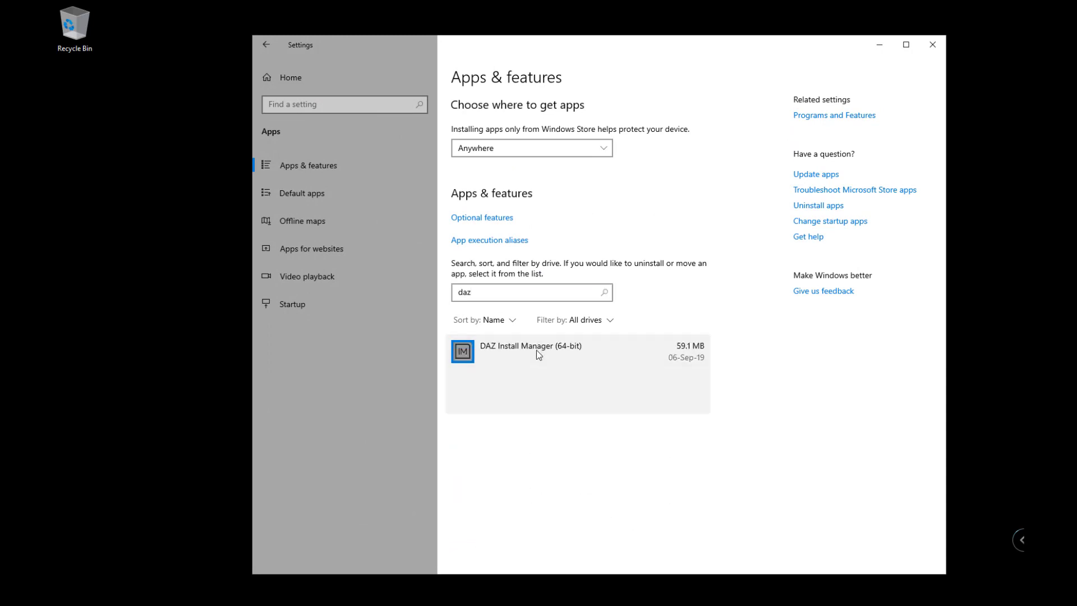
click(683, 403)
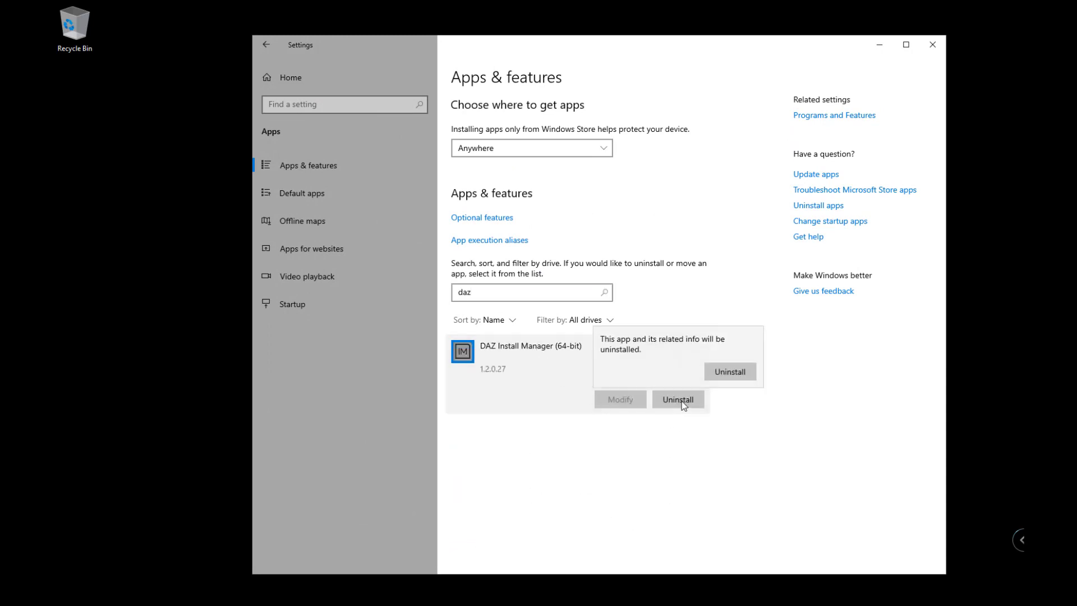
click(728, 371)
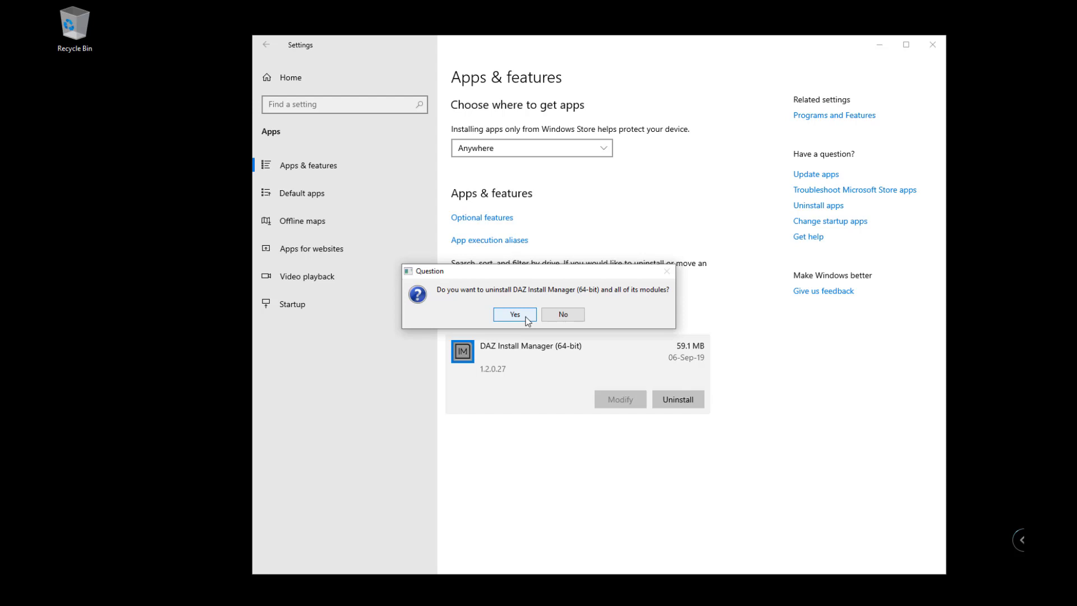
click(528, 318)
click(527, 318)
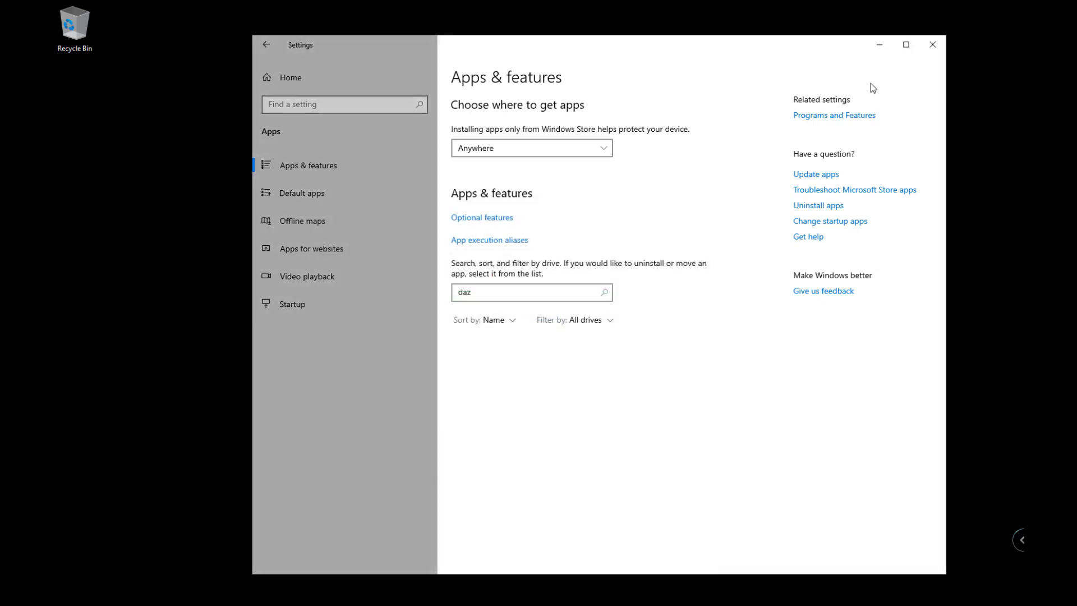
click(931, 47)
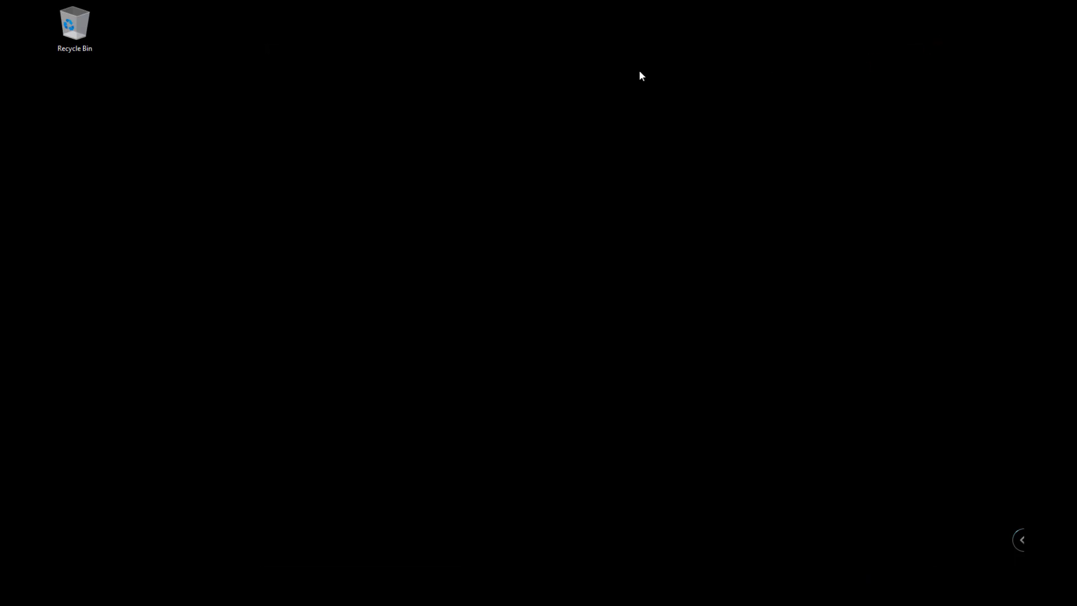
Open File Explorer and inspect Program Files and Program Files (x86) on Local Disk (C:).
click(74, 598)
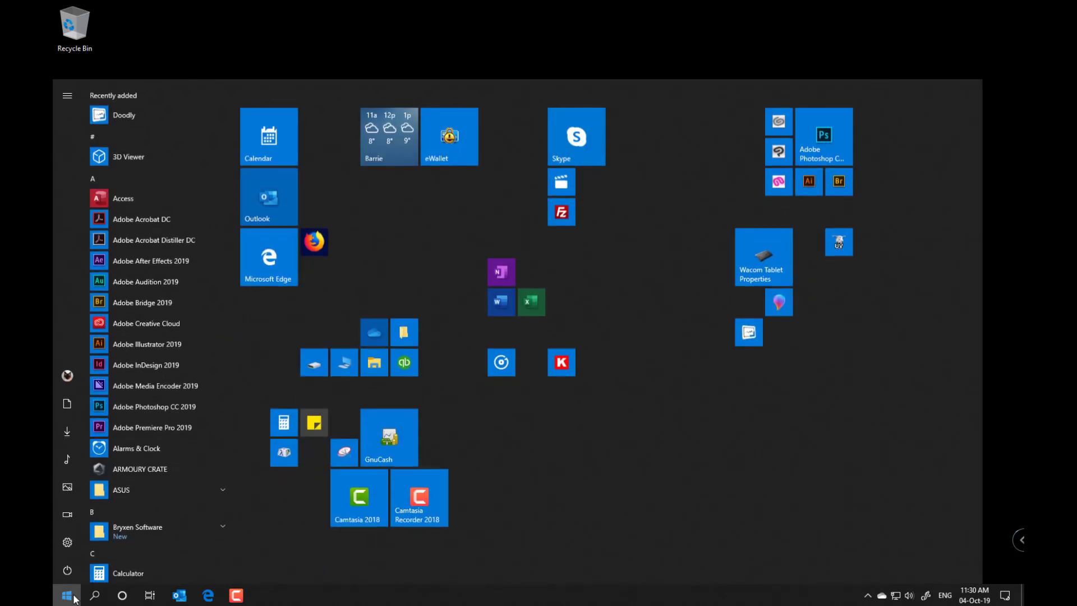
click(374, 364)
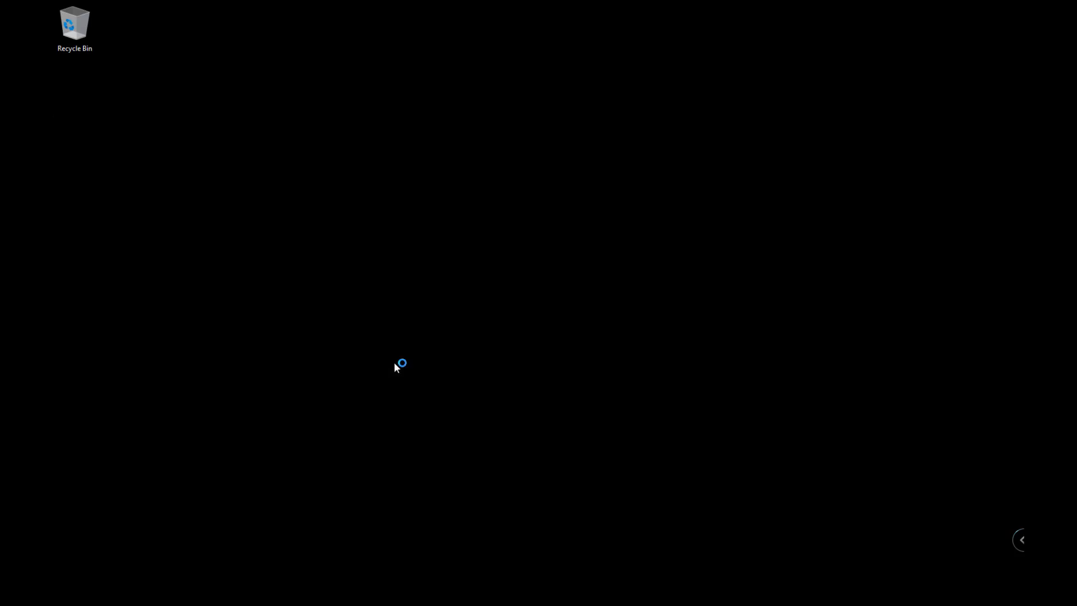
click(305, 340)
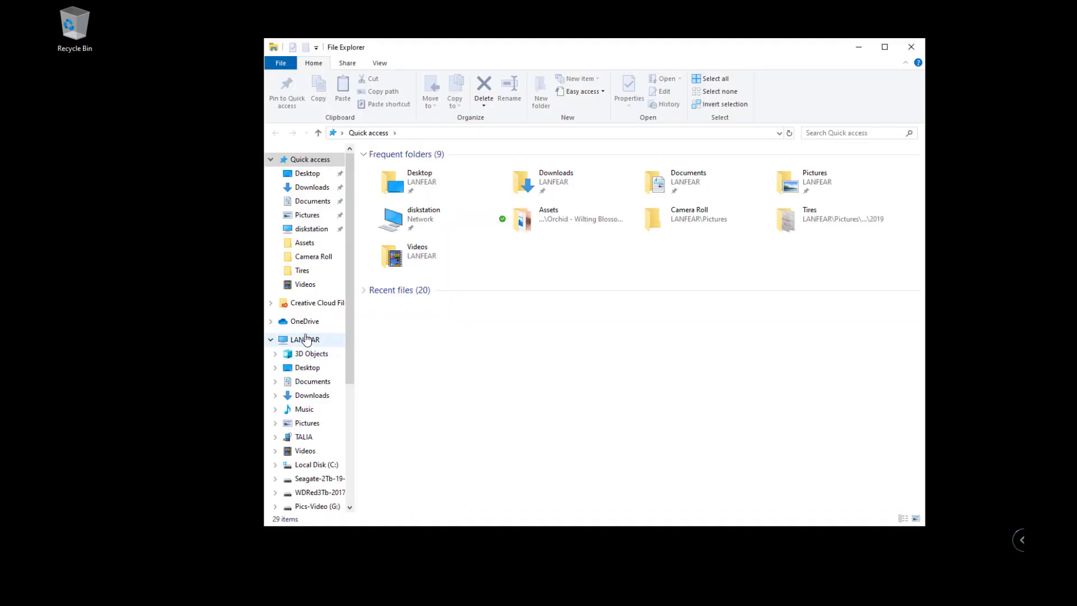
double_click(711, 295)
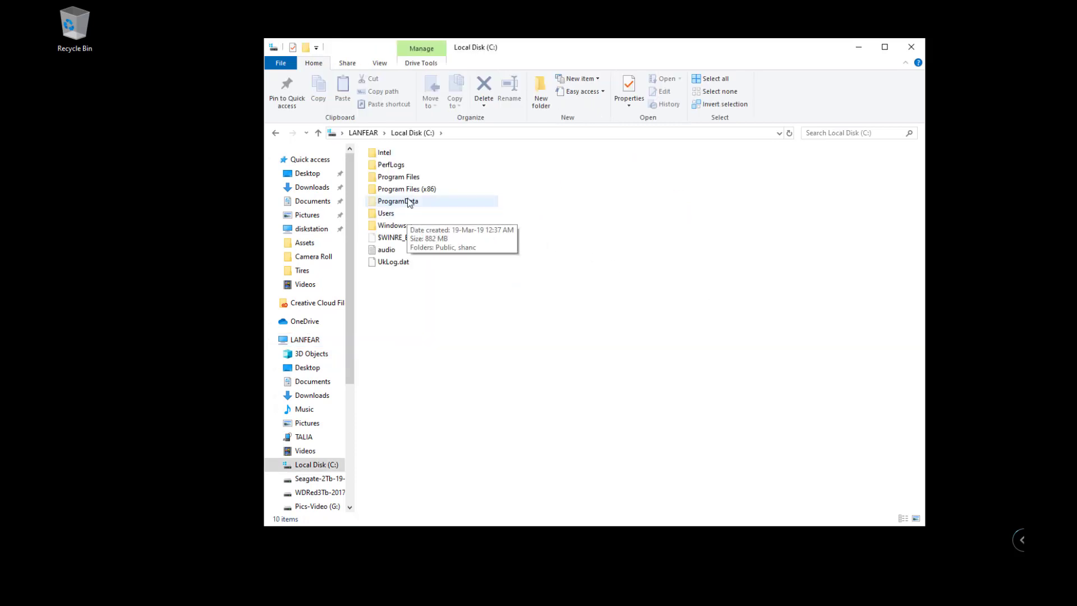
double_click(410, 177)
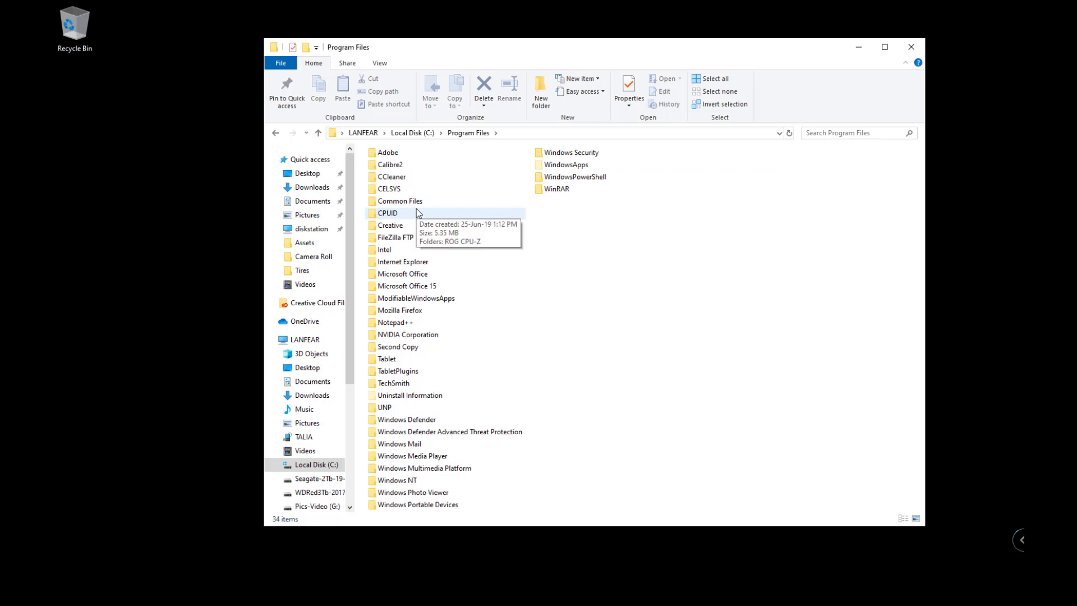
click(415, 134)
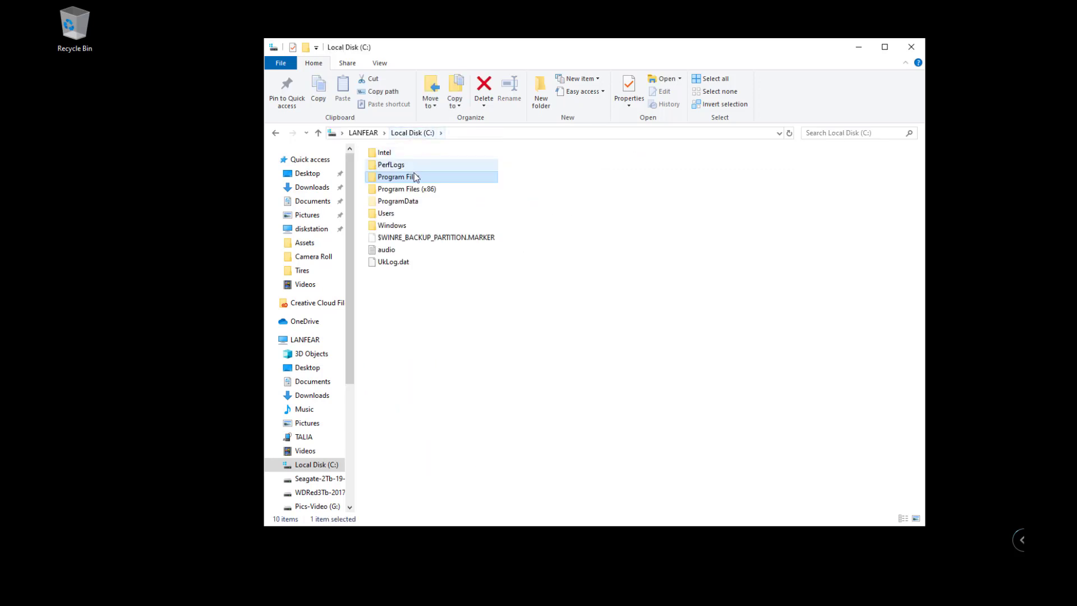
double_click(411, 189)
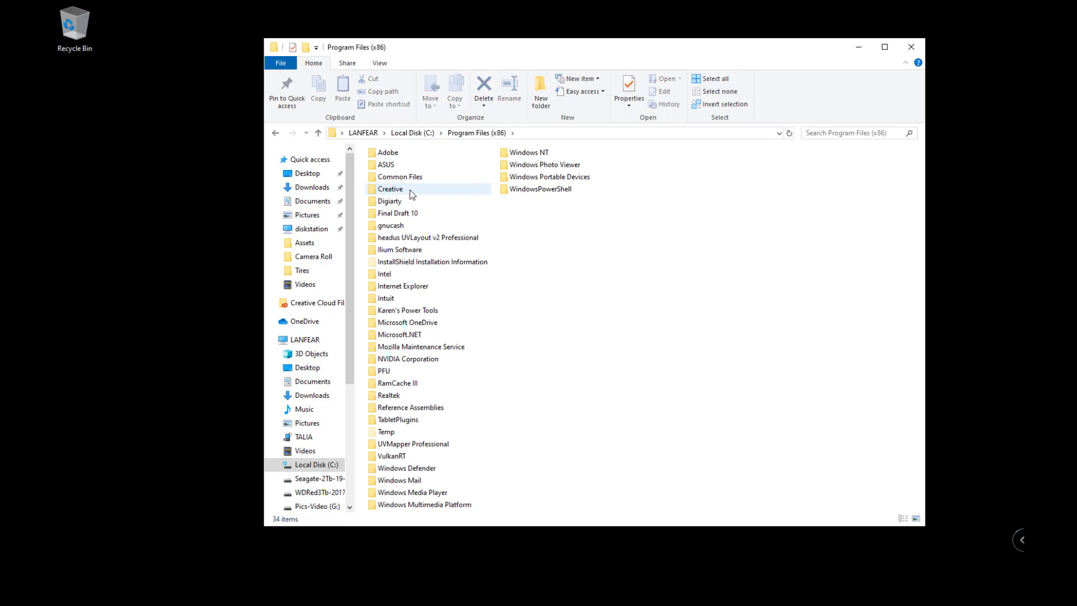
mouse_move(449, 203)
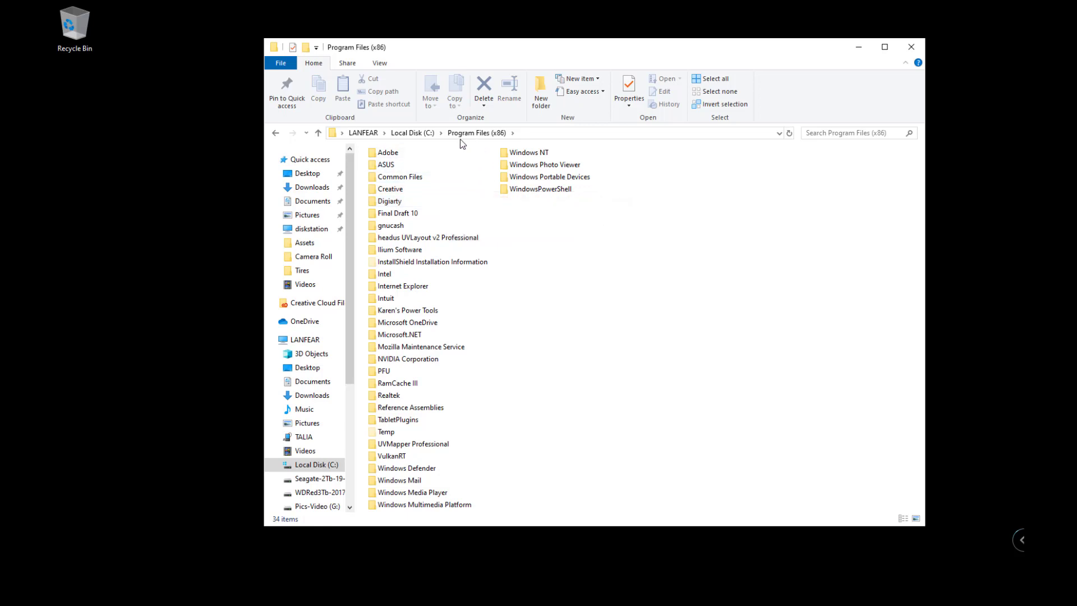
click(414, 133)
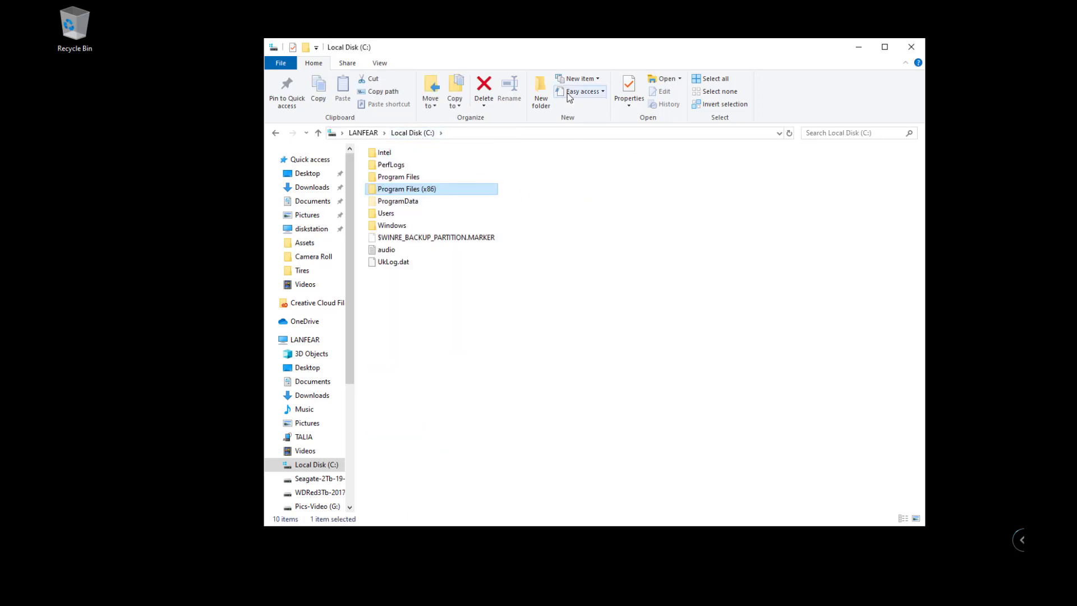
Delete the DAZ 3D folder from C:\ProgramData with administrator permission, then return to C:.
double_click(421, 202)
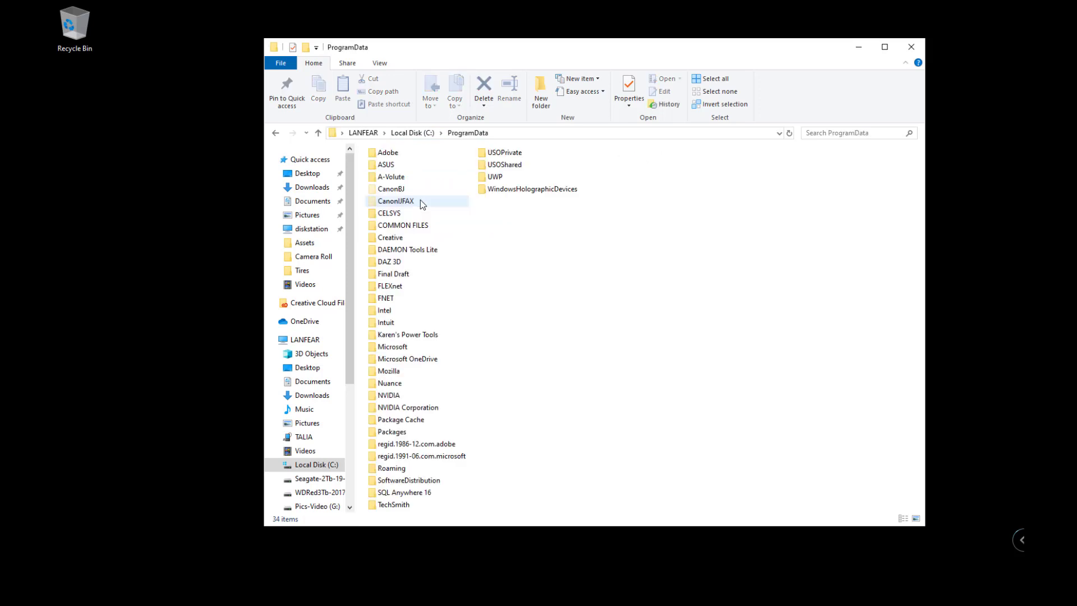
double_click(401, 260)
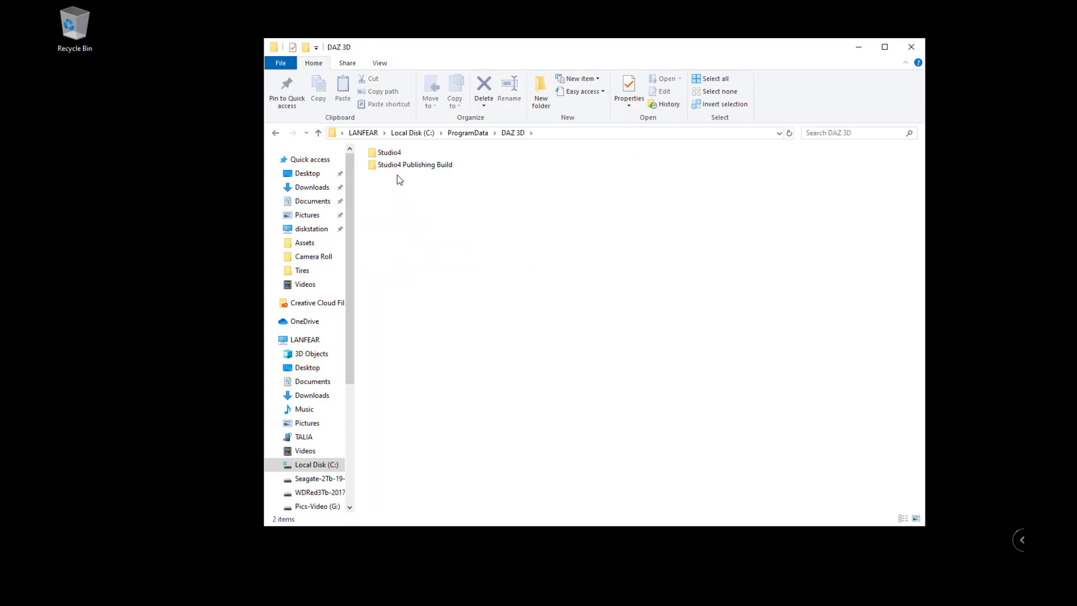
double_click(391, 153)
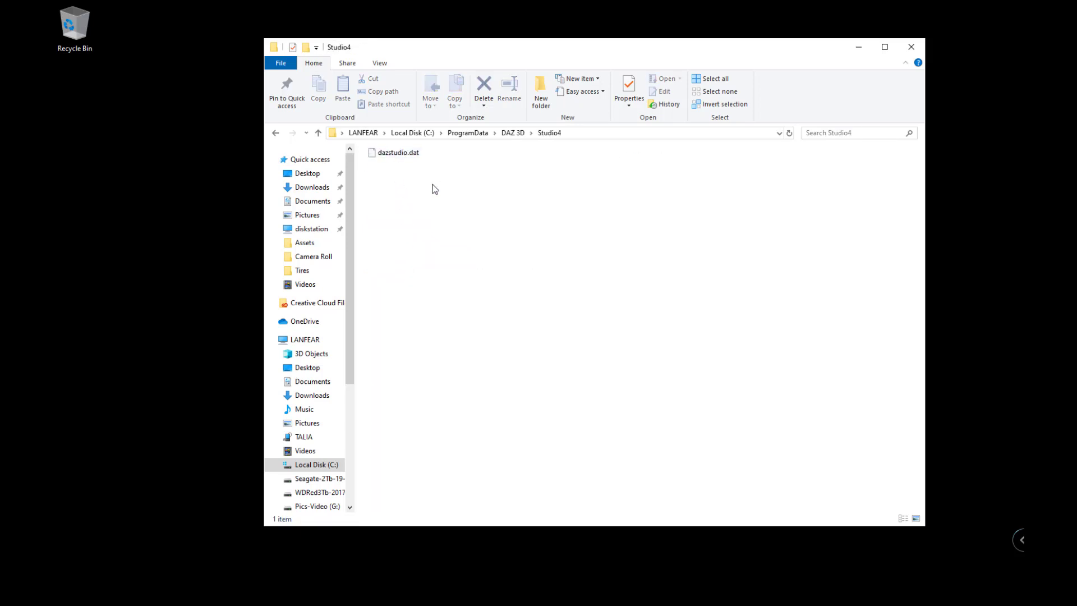
key(BackSpace)
key(BackSpace)
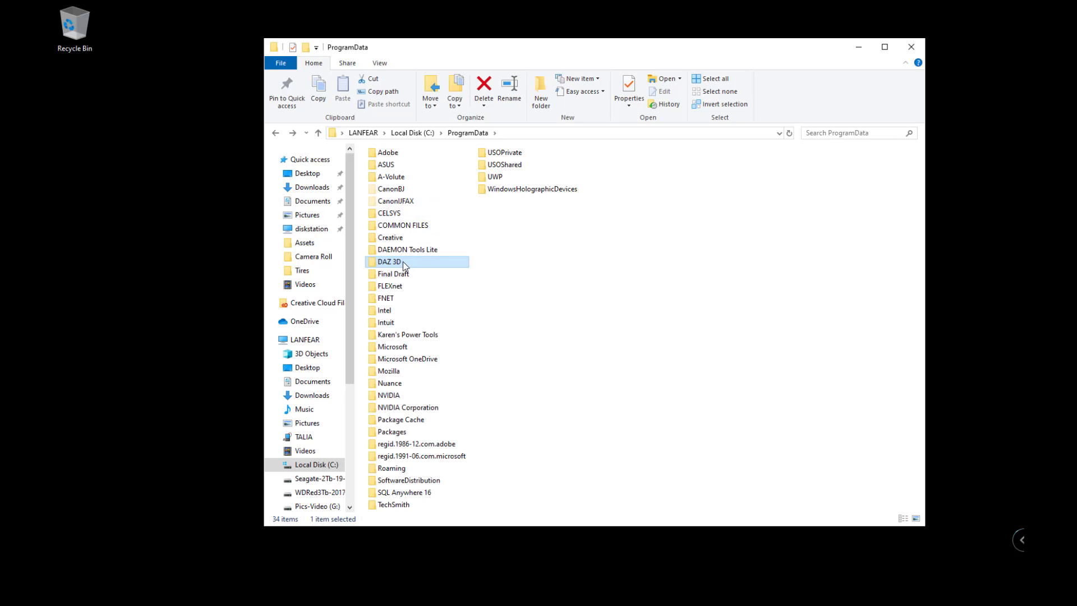
key(Delete)
key(Return)
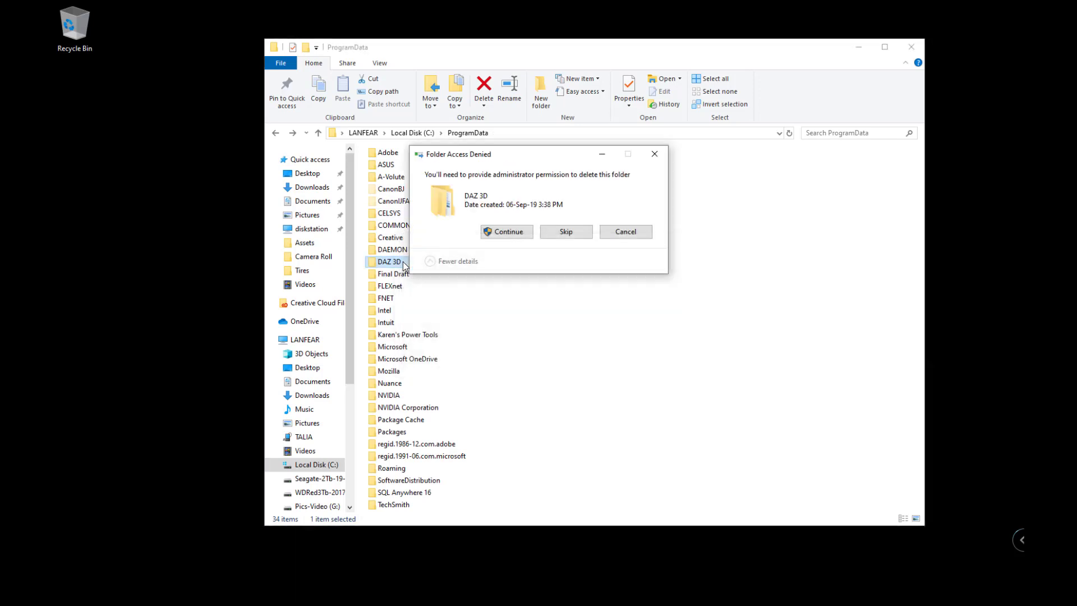
click(522, 232)
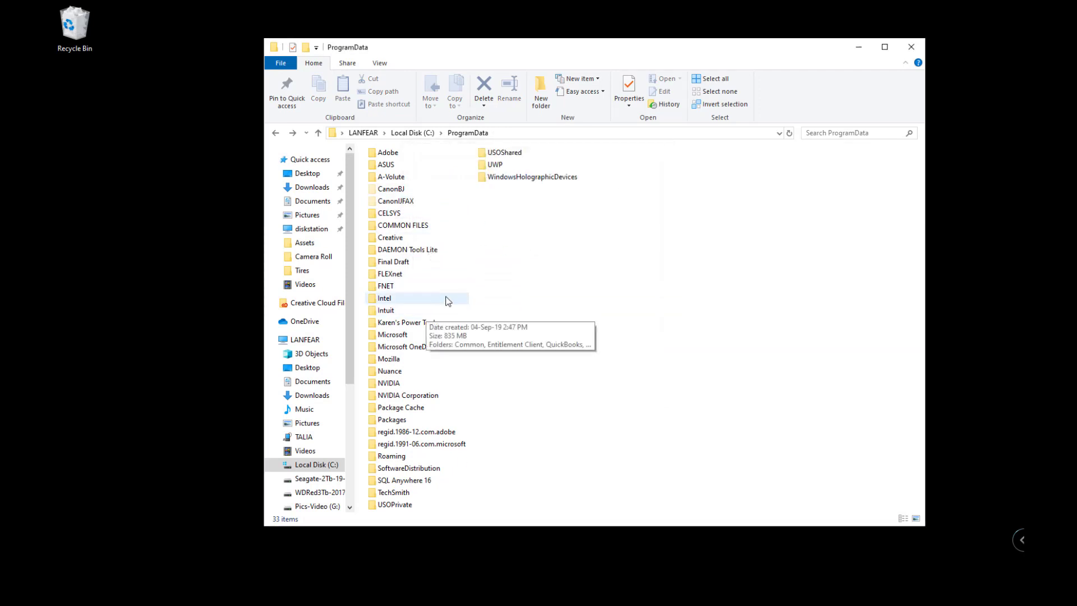
click(414, 133)
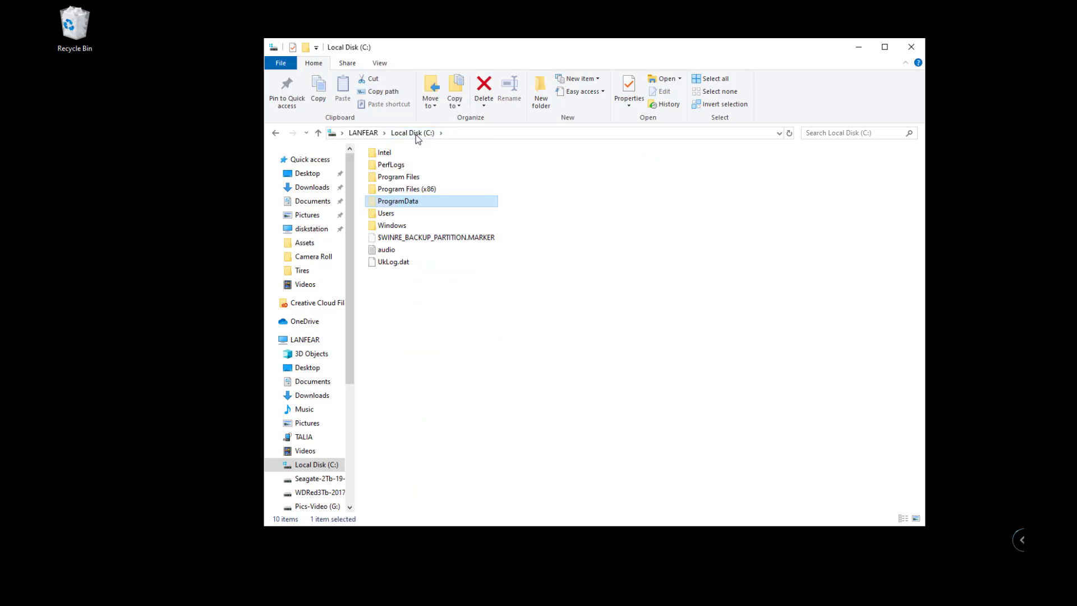
Browse Users, the user's folder and AppData, peeking into the Local folder.
double_click(398, 212)
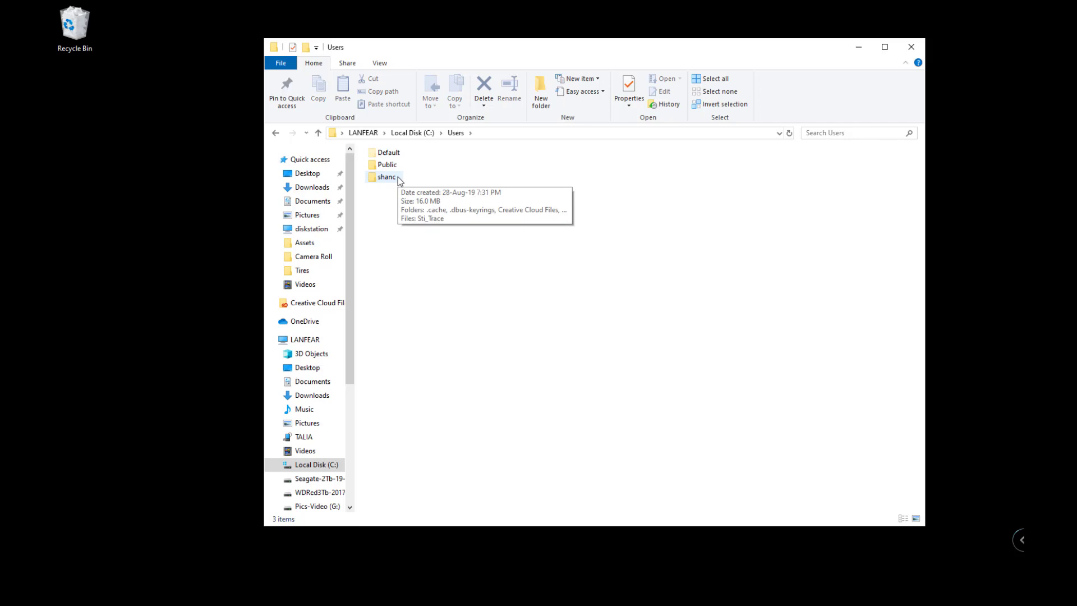
double_click(398, 177)
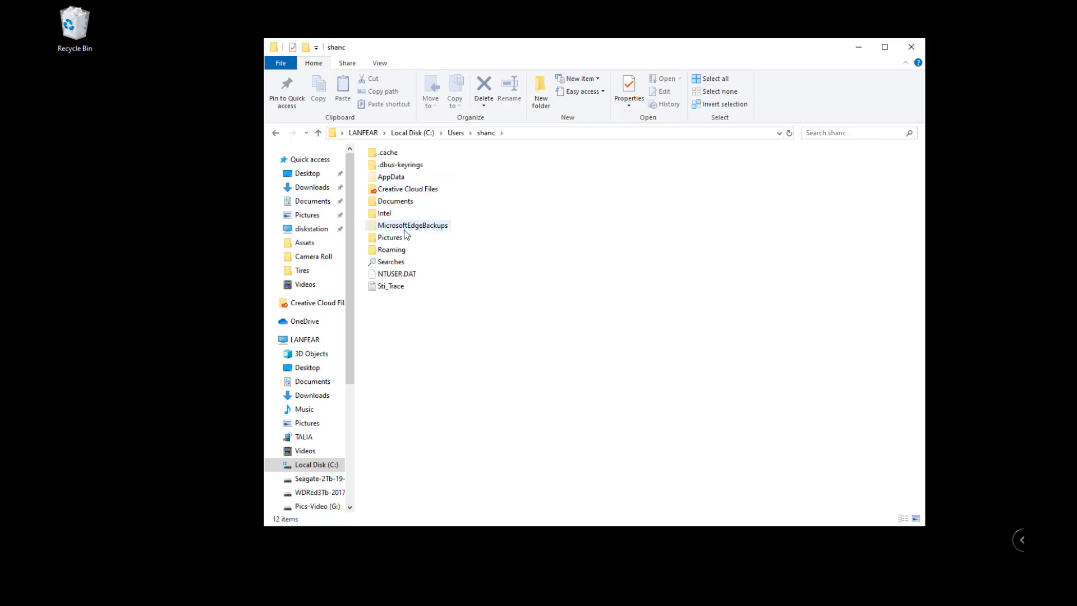
double_click(401, 177)
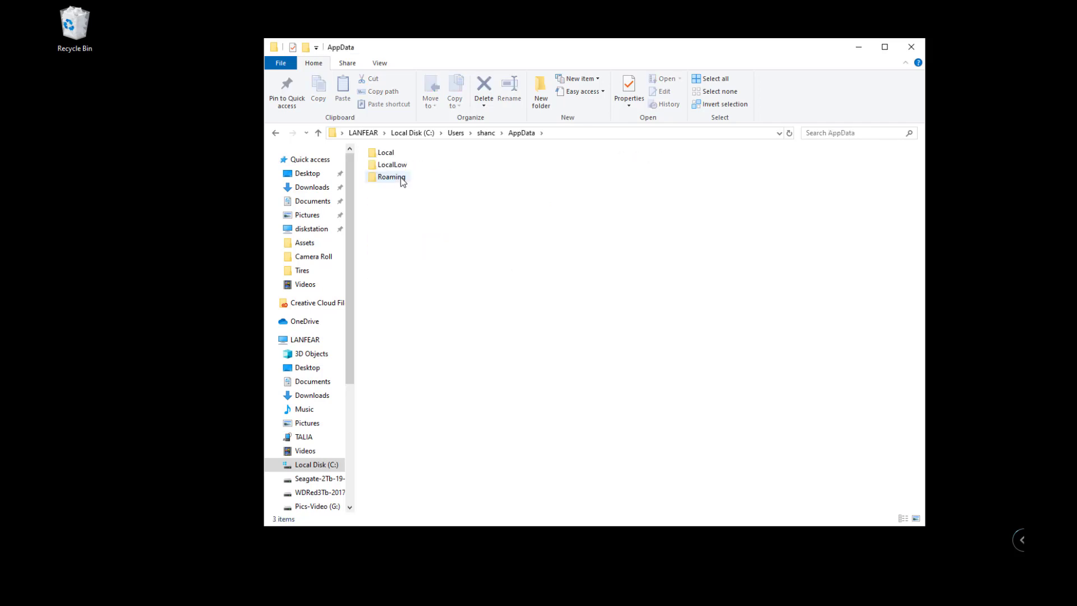
double_click(399, 155)
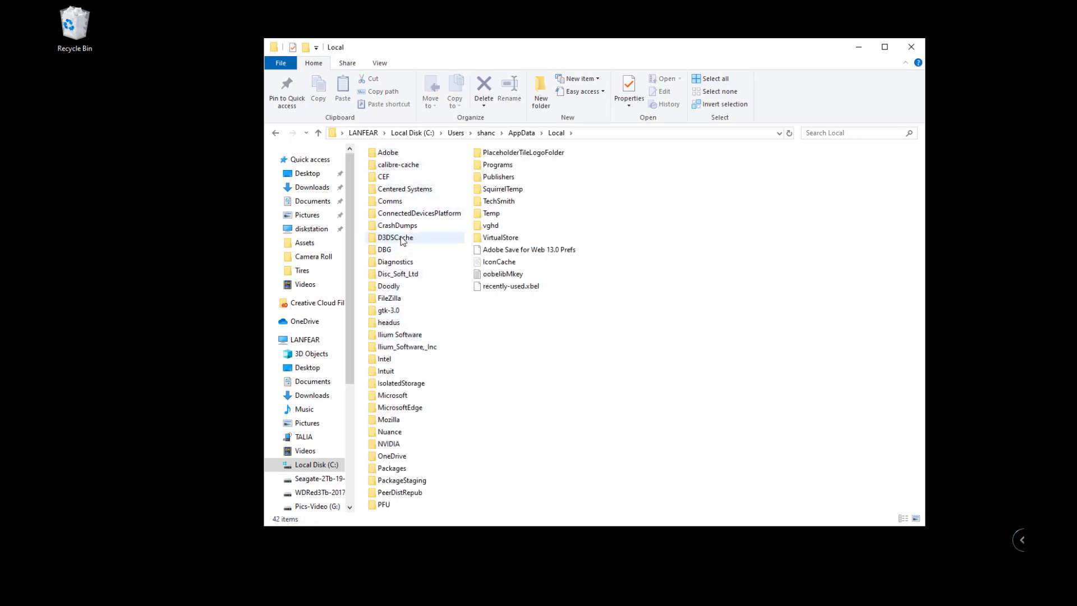
key(alt+Left)
Delete the DAZ 3D folder from AppData\Roaming and close File Explorer.
double_click(401, 177)
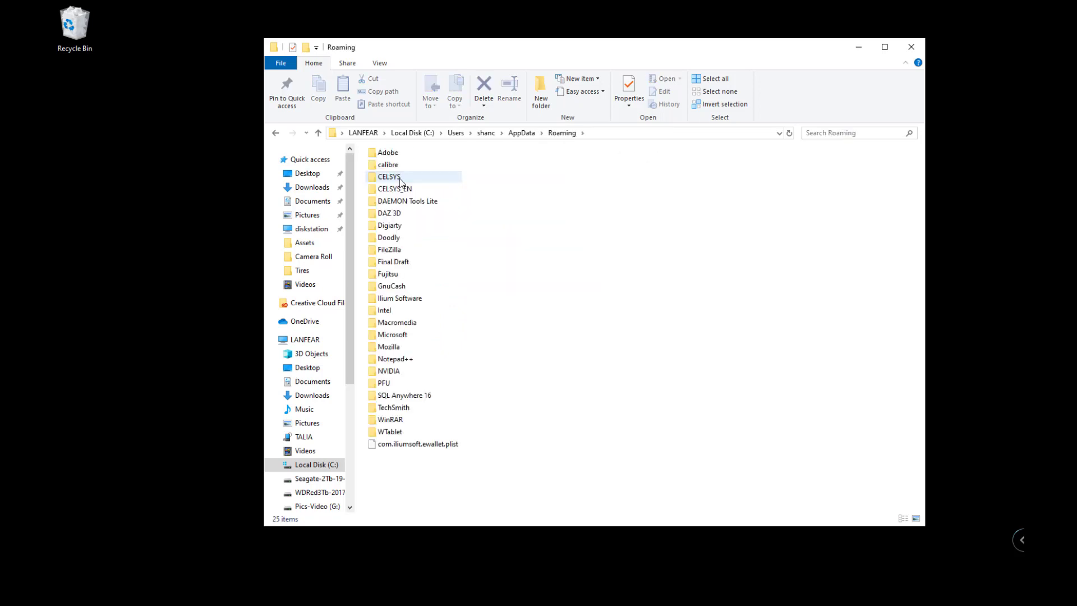
double_click(400, 214)
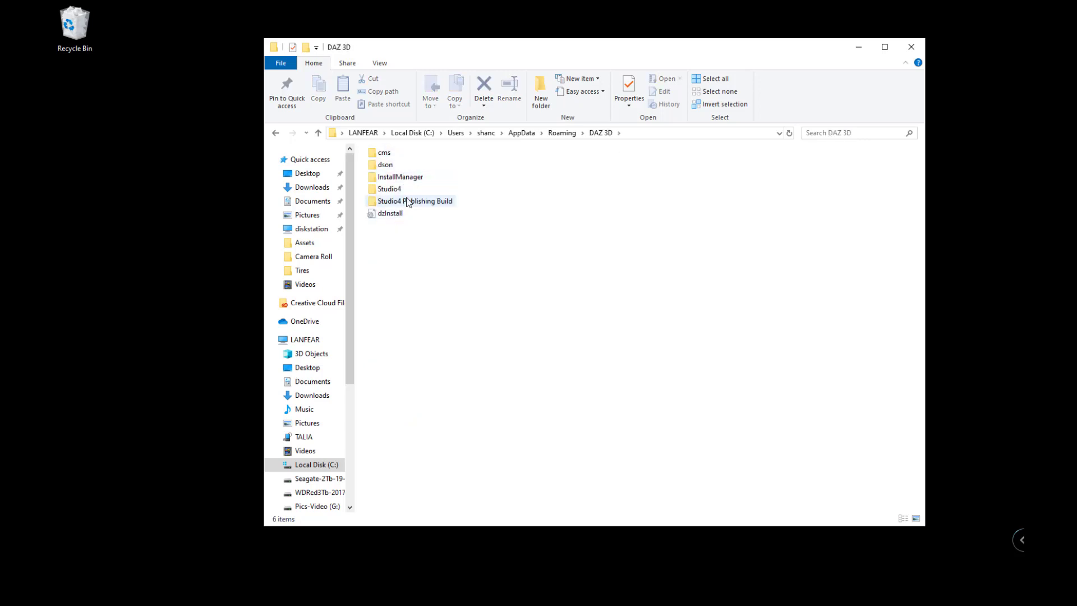
key(BackSpace)
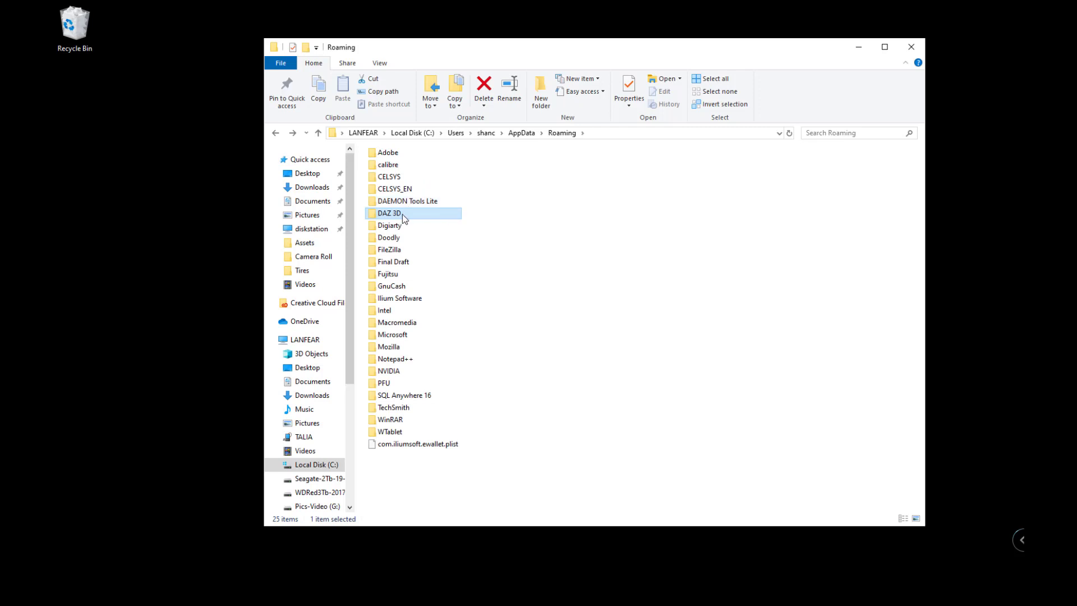
key(Delete)
key(Return)
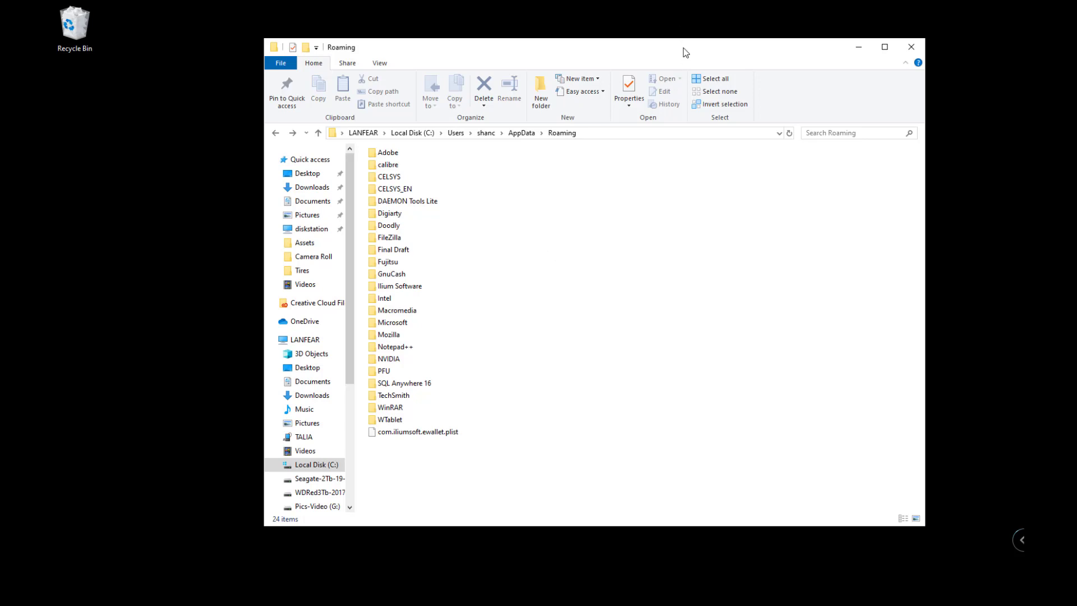
click(911, 50)
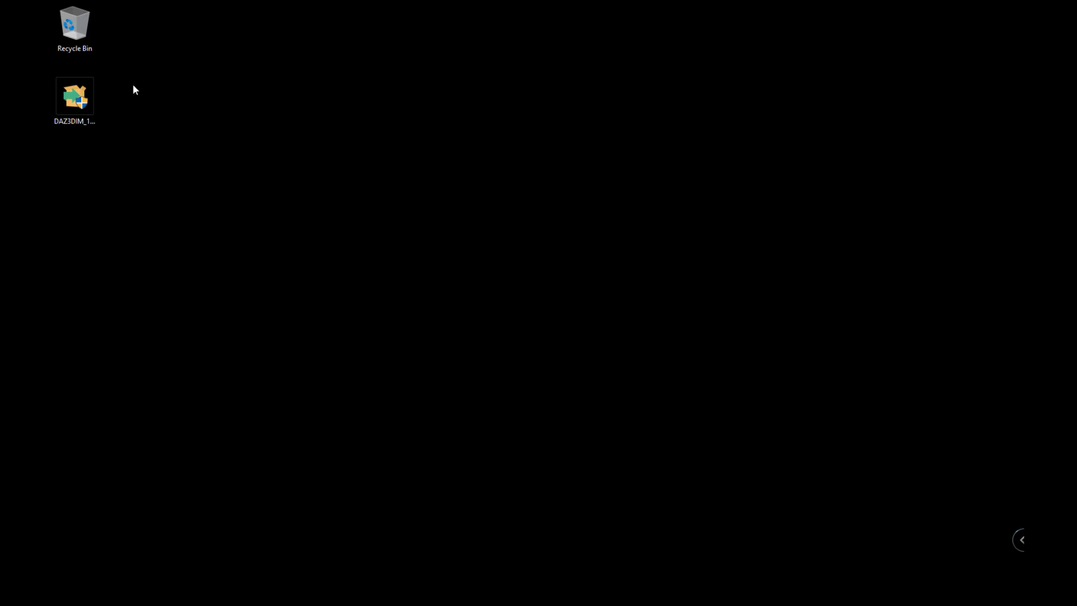
Select the DAZ3DIM_1.2.0.27_Win64 installer icon on the desktop.
click(77, 104)
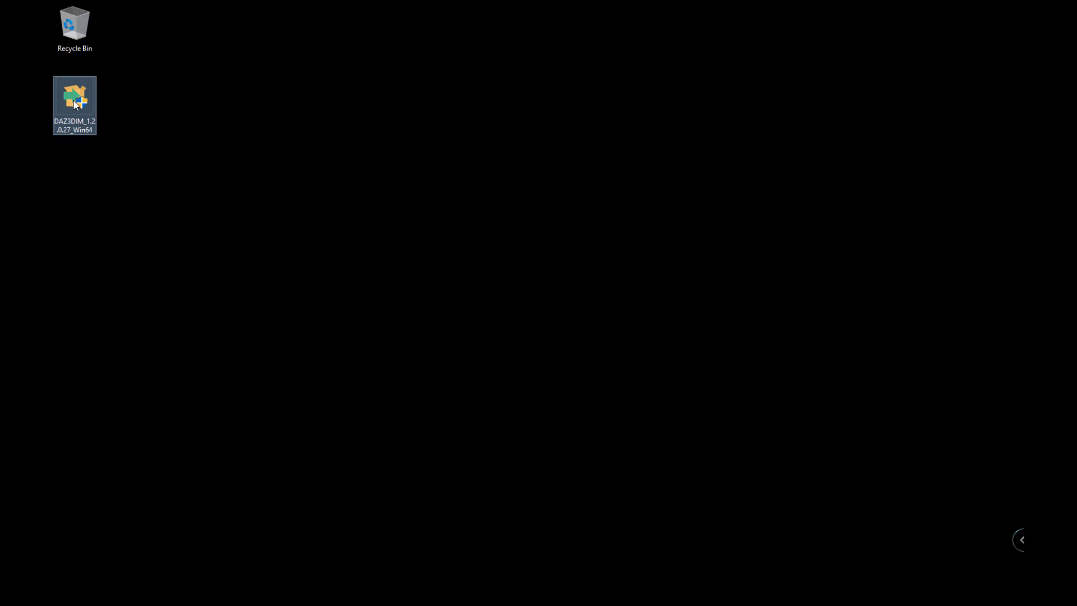
Run the DAZ3DIM installer, accept the license, keep the default directory, and finish with Launch checked.
double_click(76, 105)
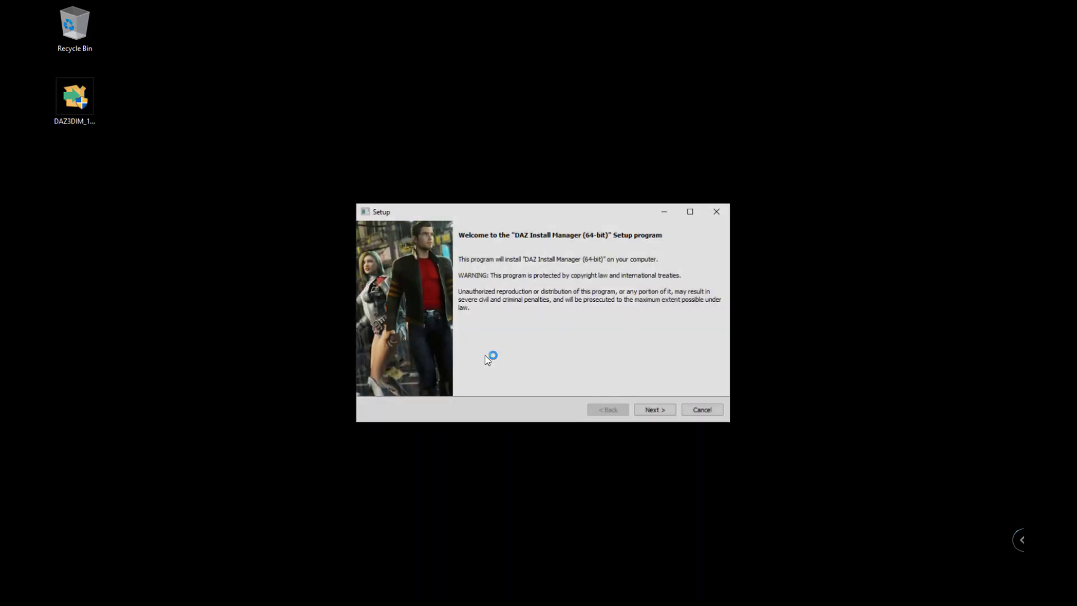
click(667, 412)
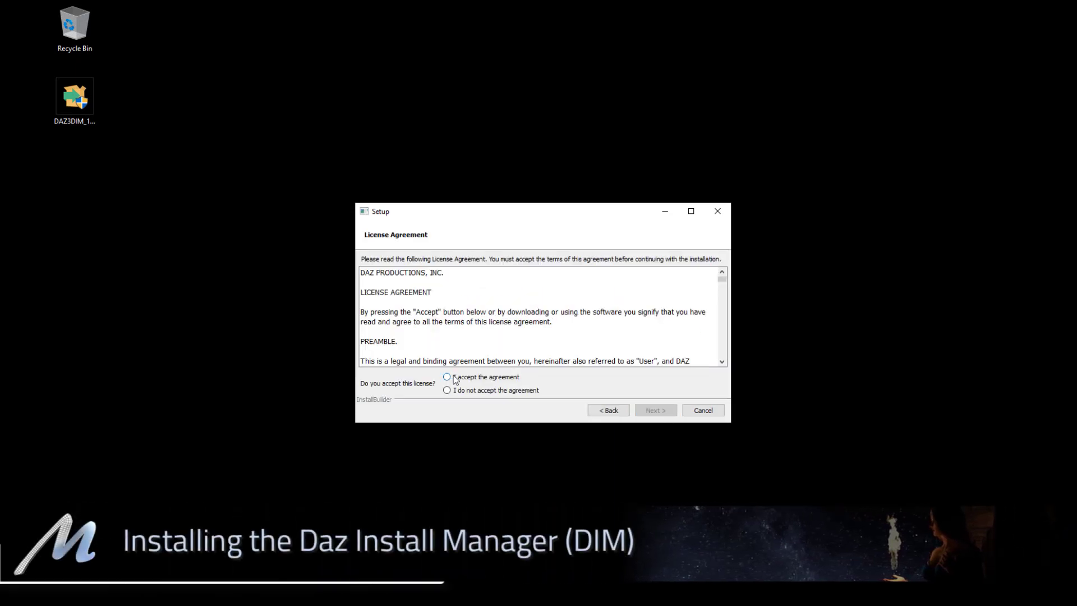
click(447, 377)
click(654, 411)
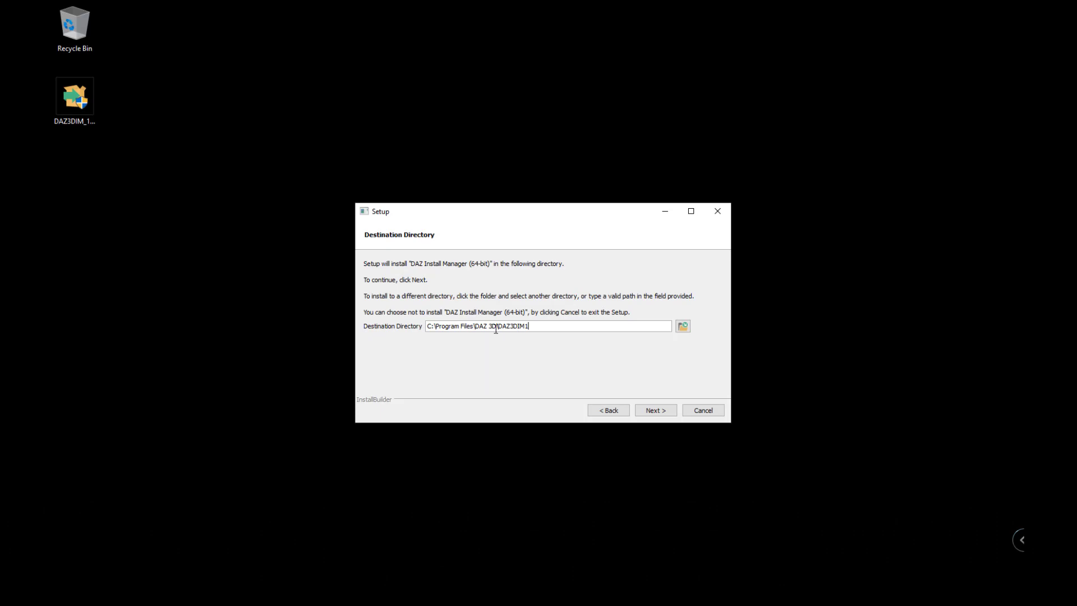
click(652, 412)
click(652, 412)
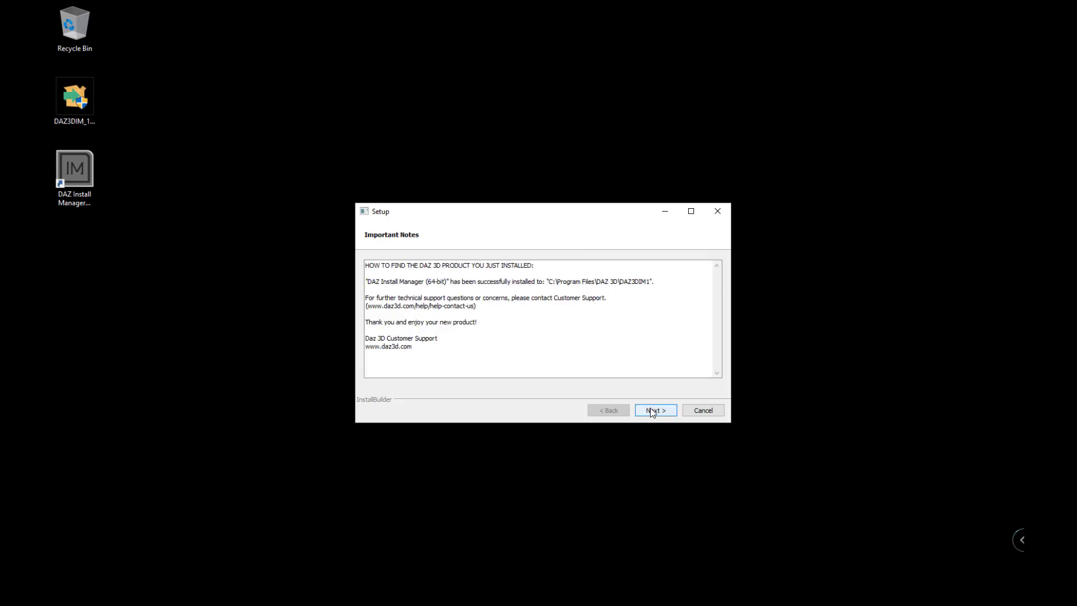
click(653, 411)
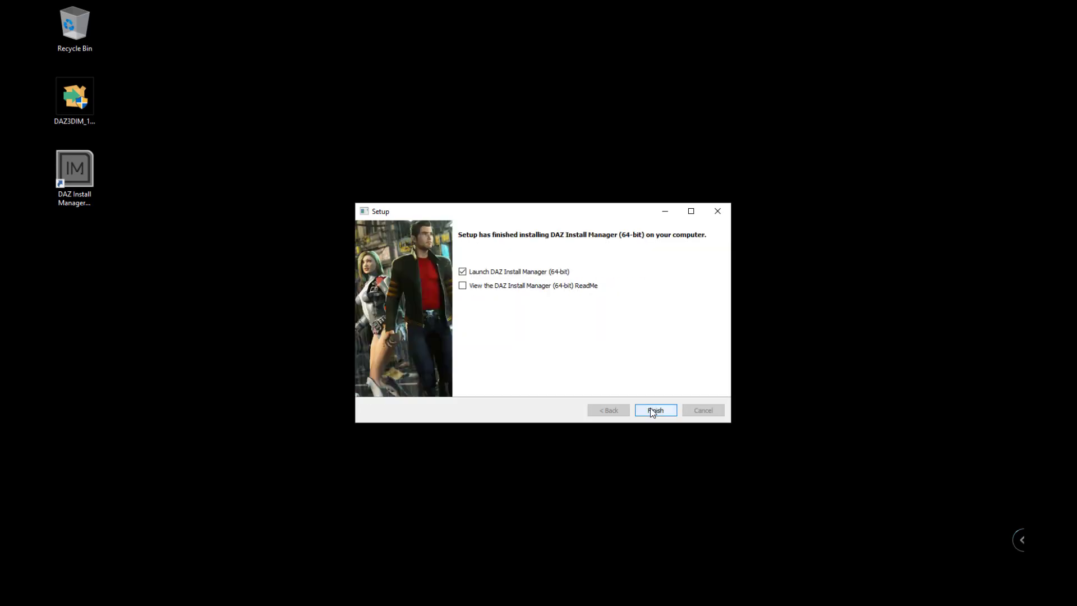
click(652, 411)
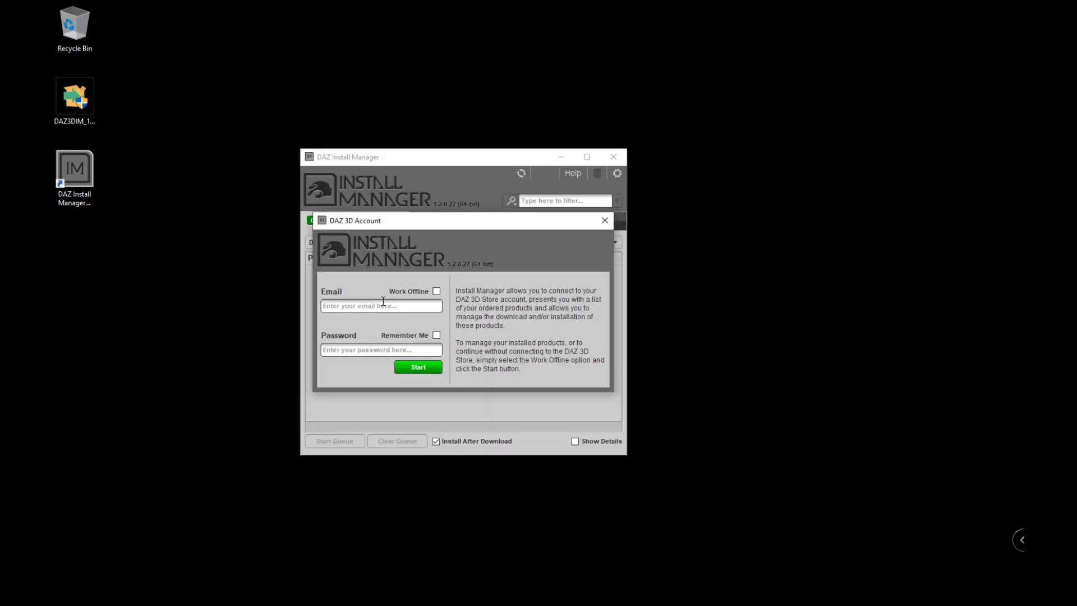
Sign in with the account e-mail and pasted password, with Remember Me enabled.
click(385, 306)
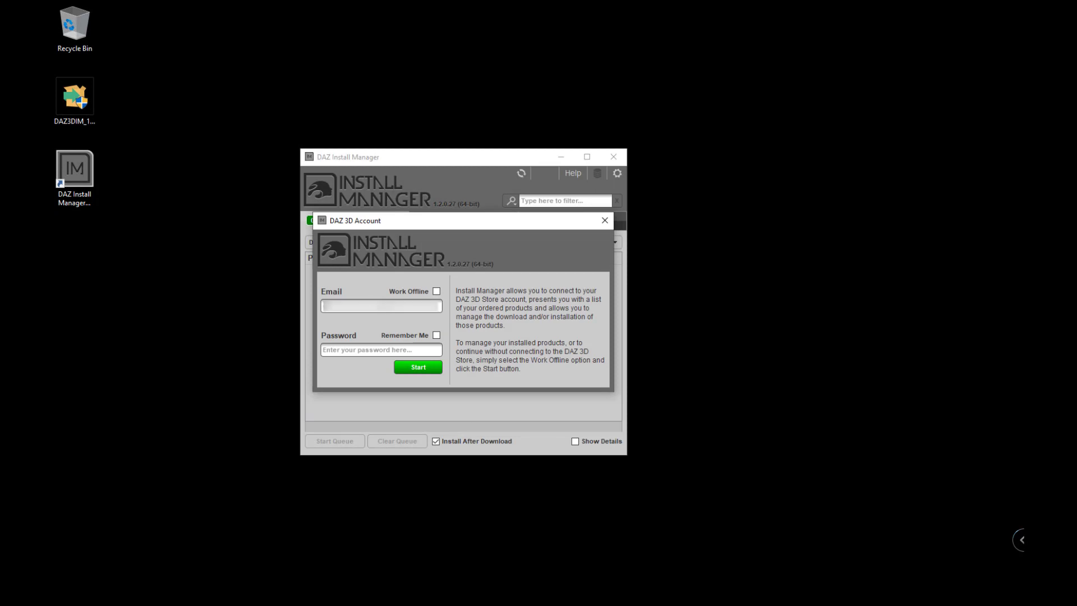
text(****************)
text(***)
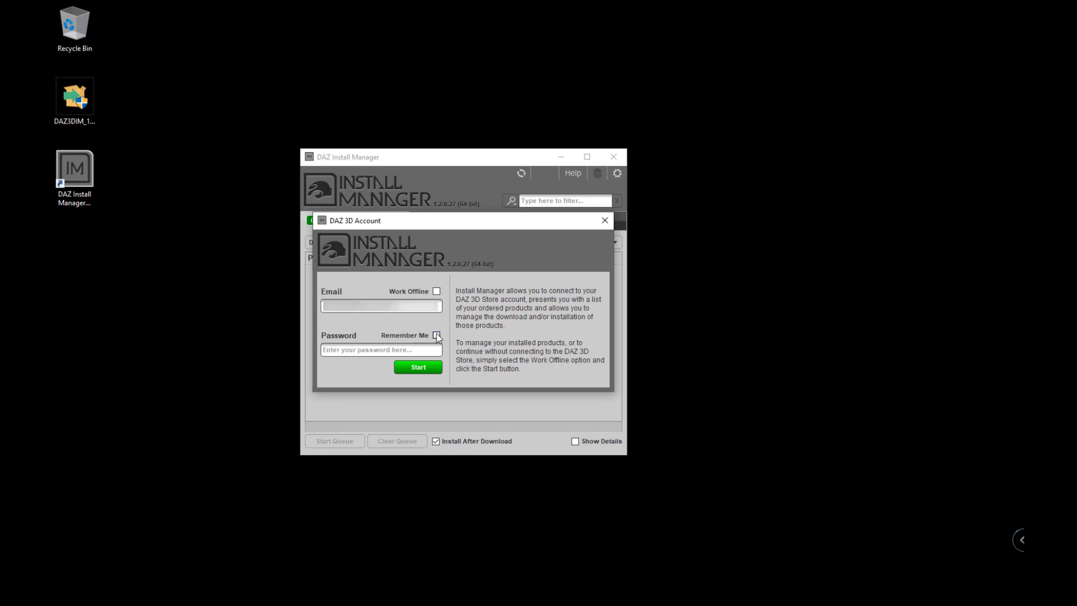
click(437, 335)
click(397, 350)
key(ctrl+v)
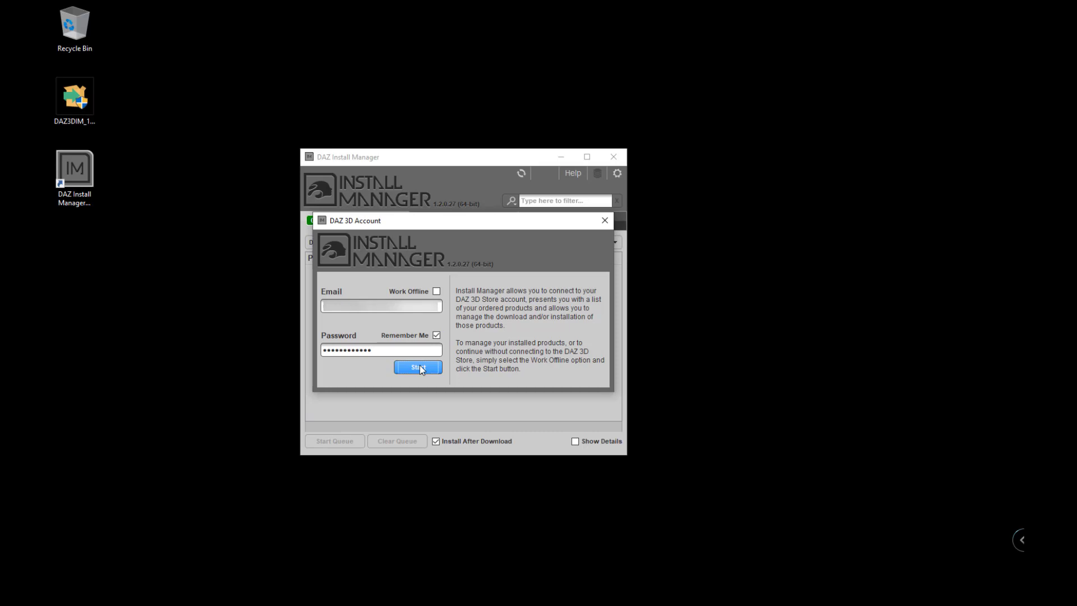
click(418, 367)
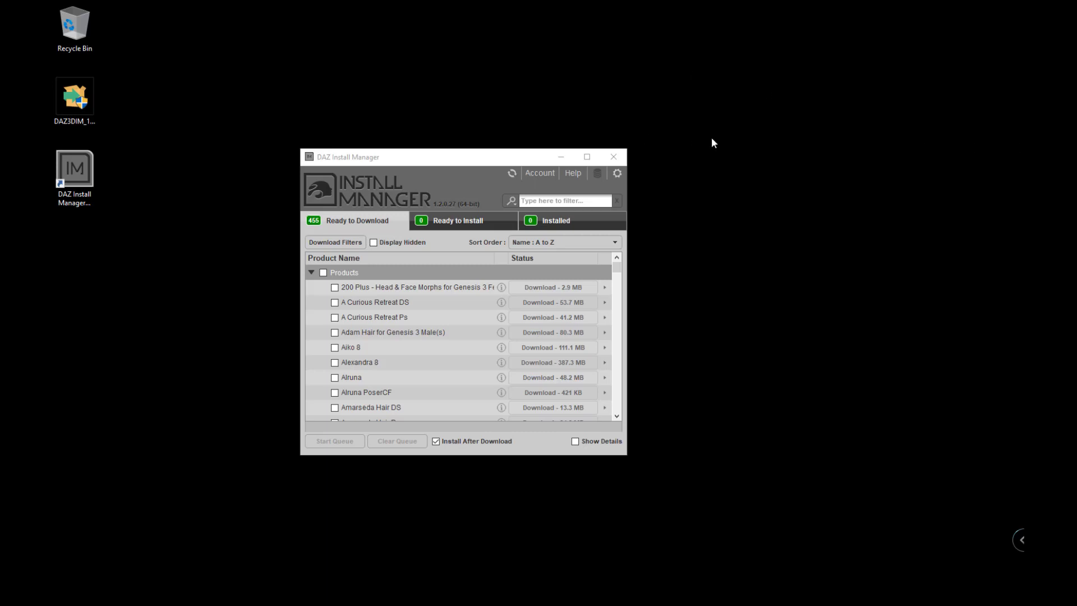
Open Settings on the Downloads tab to check the package and thumbnail folder paths.
click(617, 174)
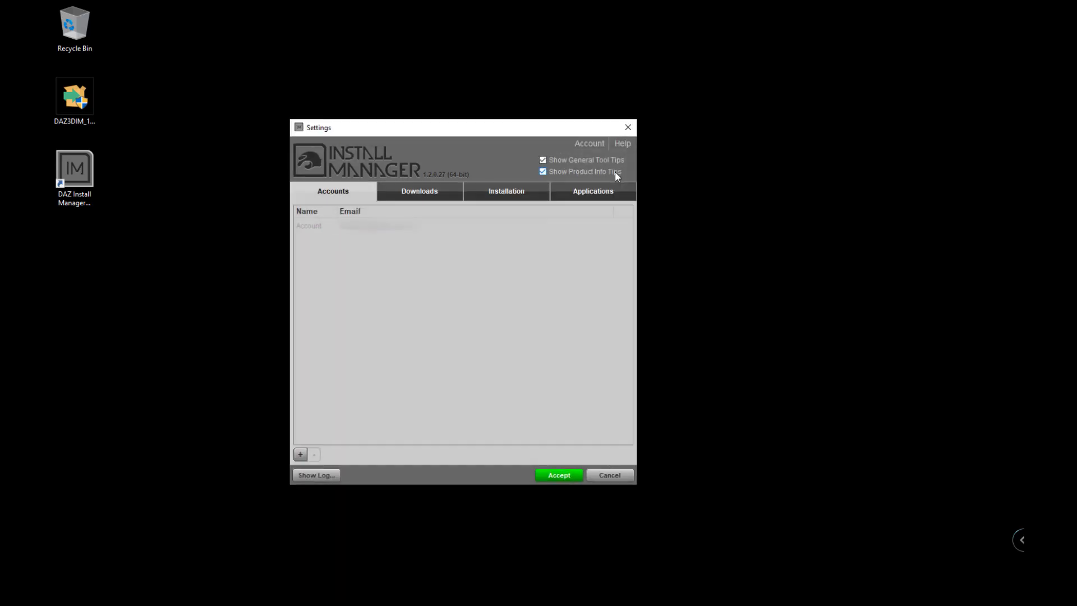
click(422, 193)
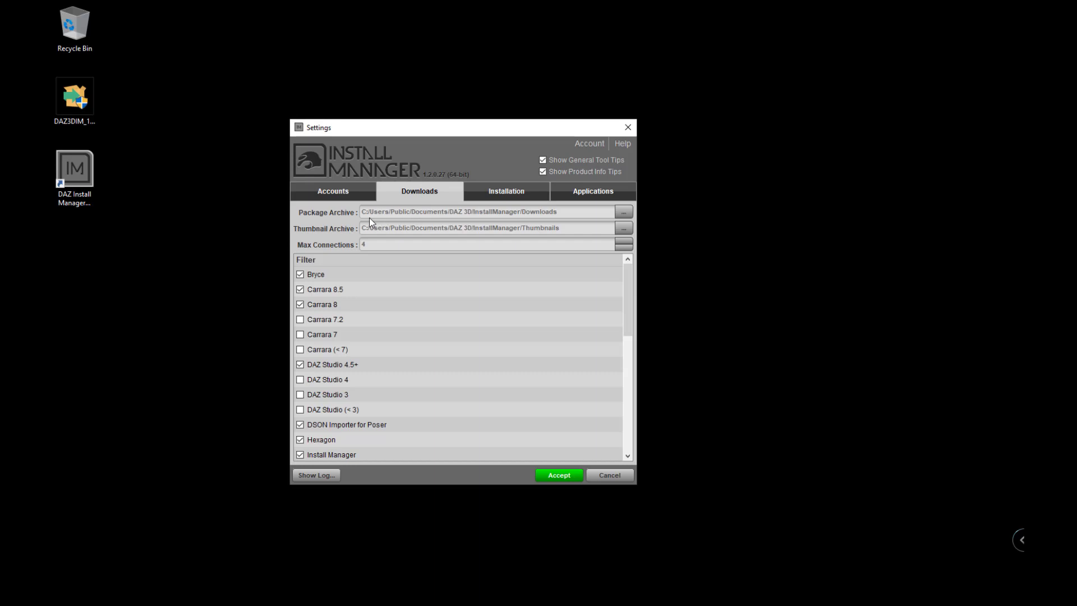
mouse_move(368, 217)
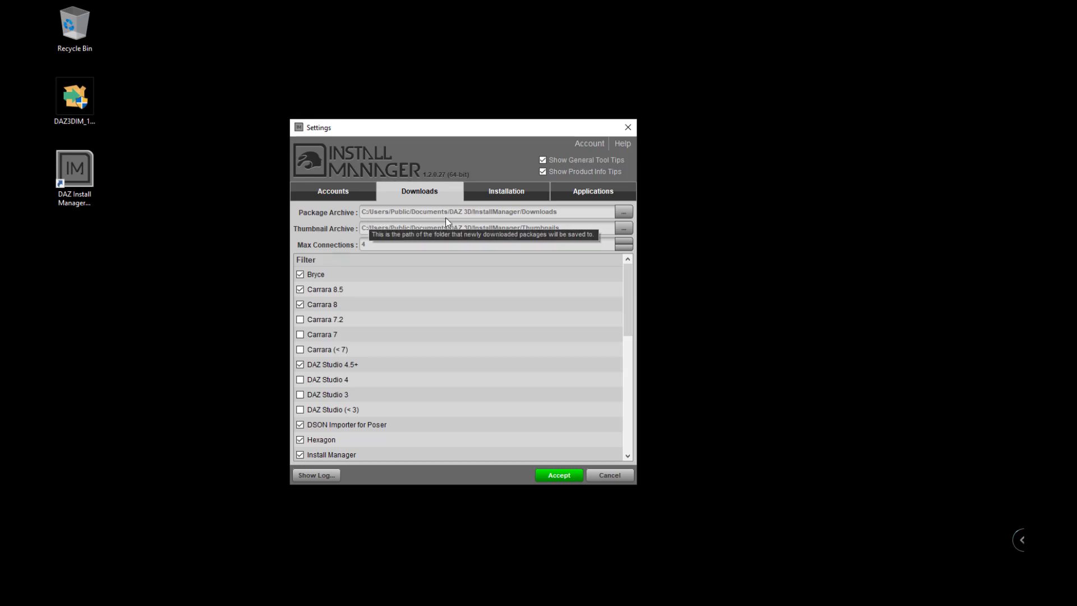
mouse_move(442, 228)
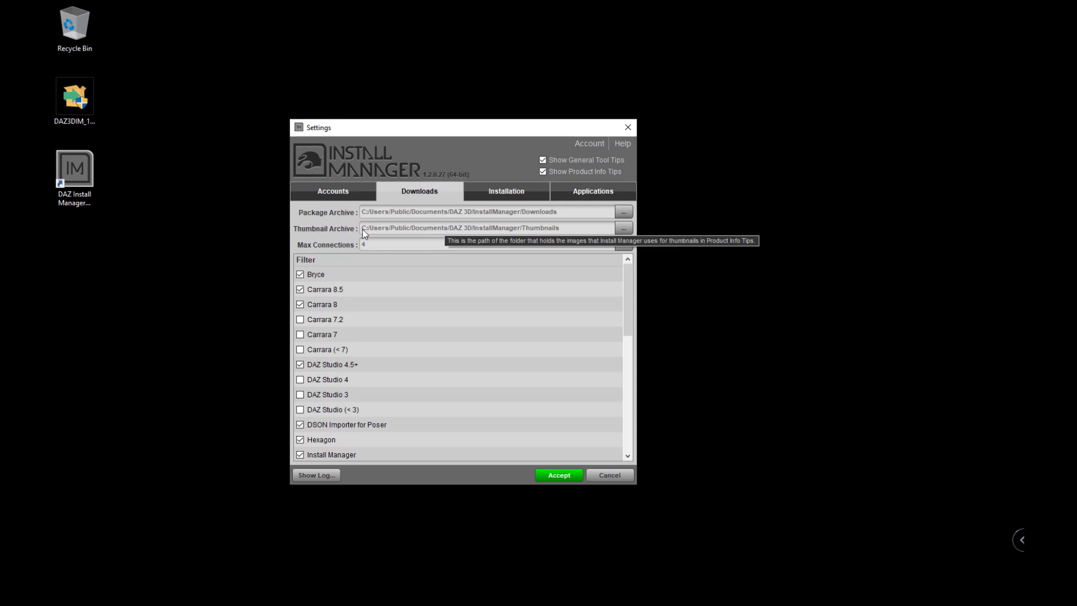
mouse_move(437, 259)
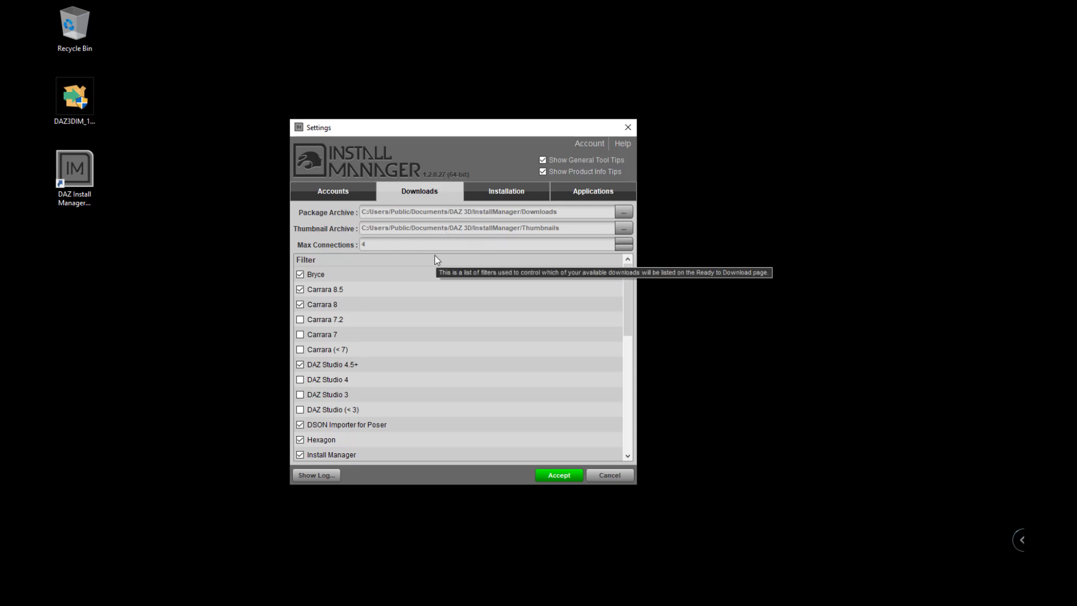
mouse_move(231, 598)
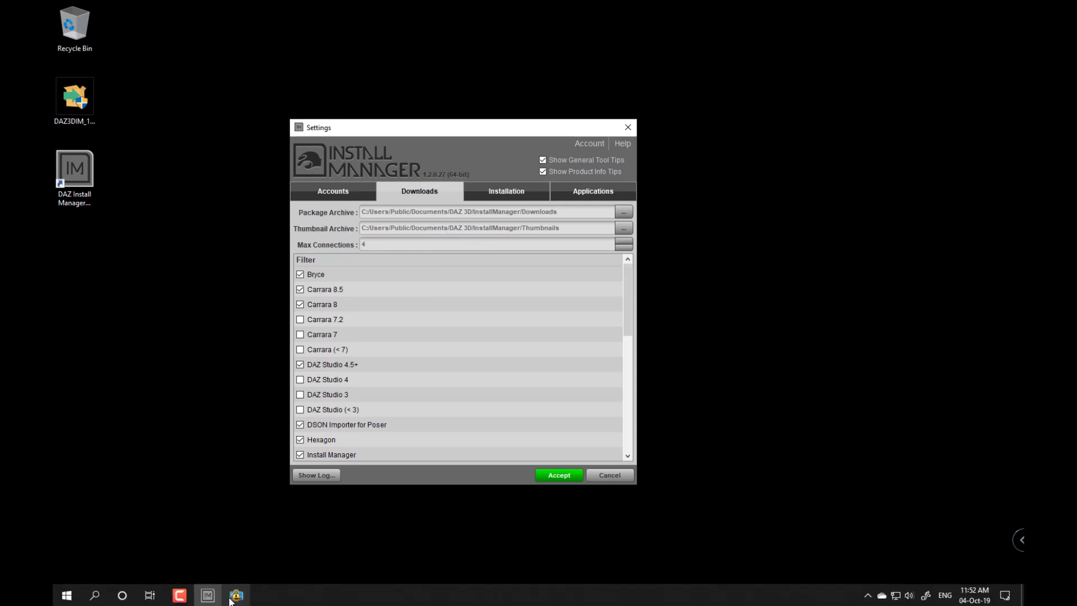
click(72, 596)
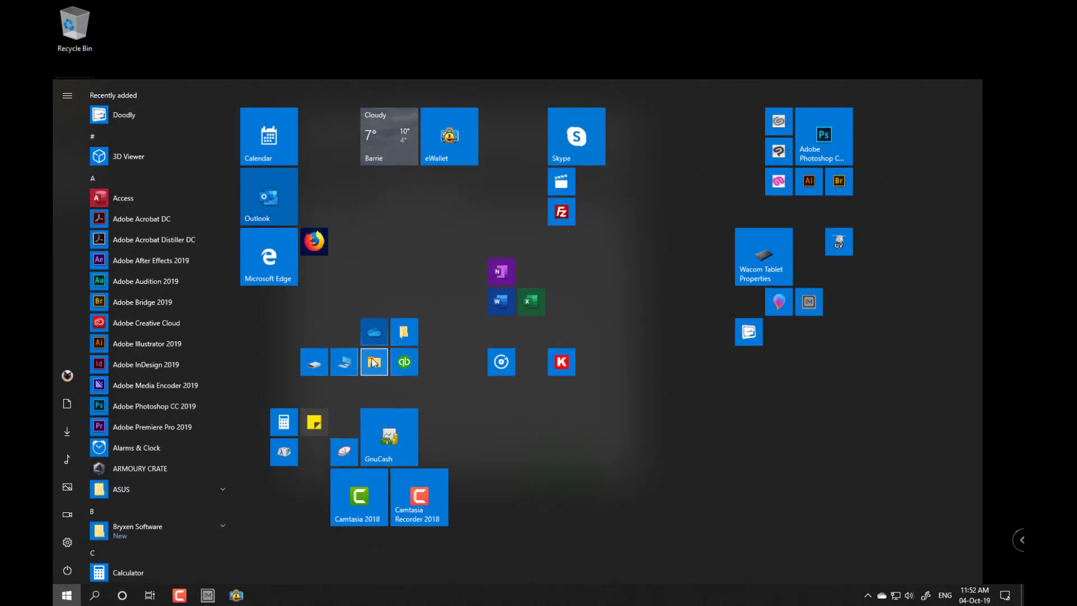
In File Explorer, open D:\Users\Public\Documents on the Seagate drive and move the window down.
click(372, 357)
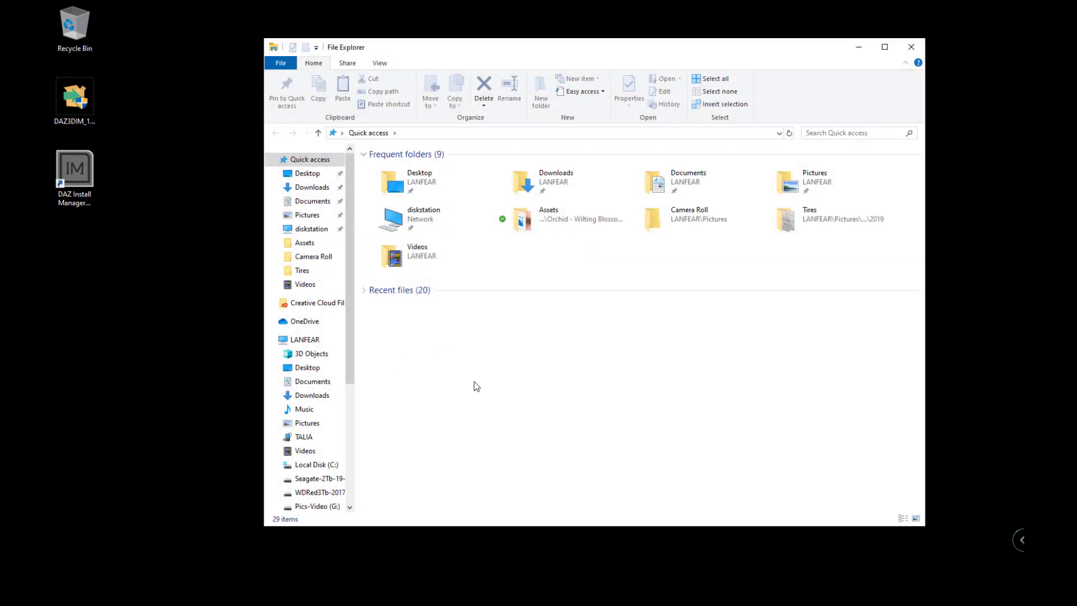
click(308, 340)
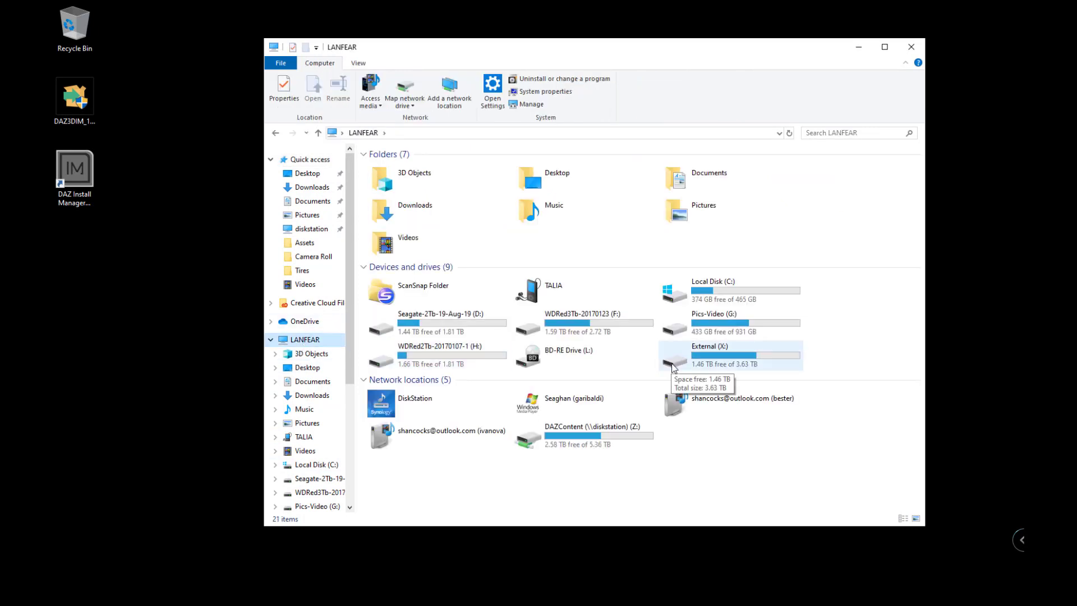
double_click(411, 328)
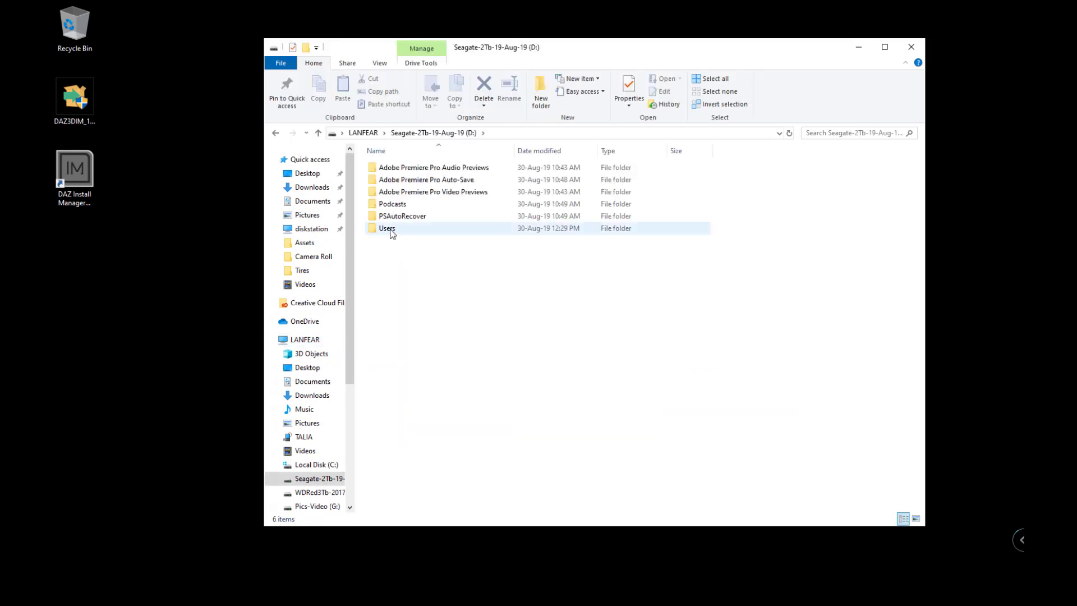
double_click(388, 229)
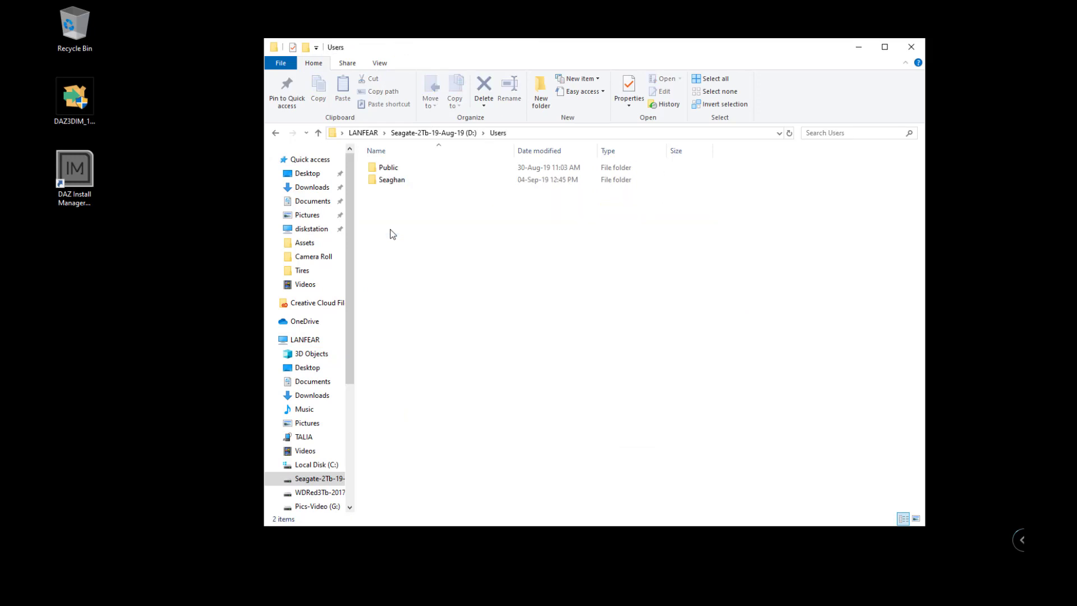
double_click(392, 168)
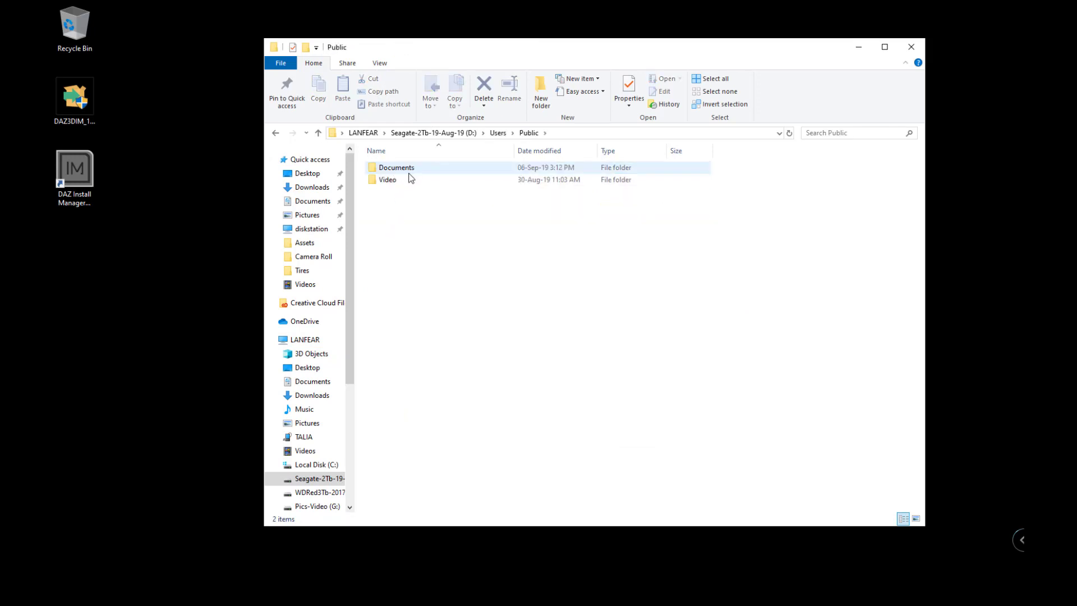
double_click(403, 169)
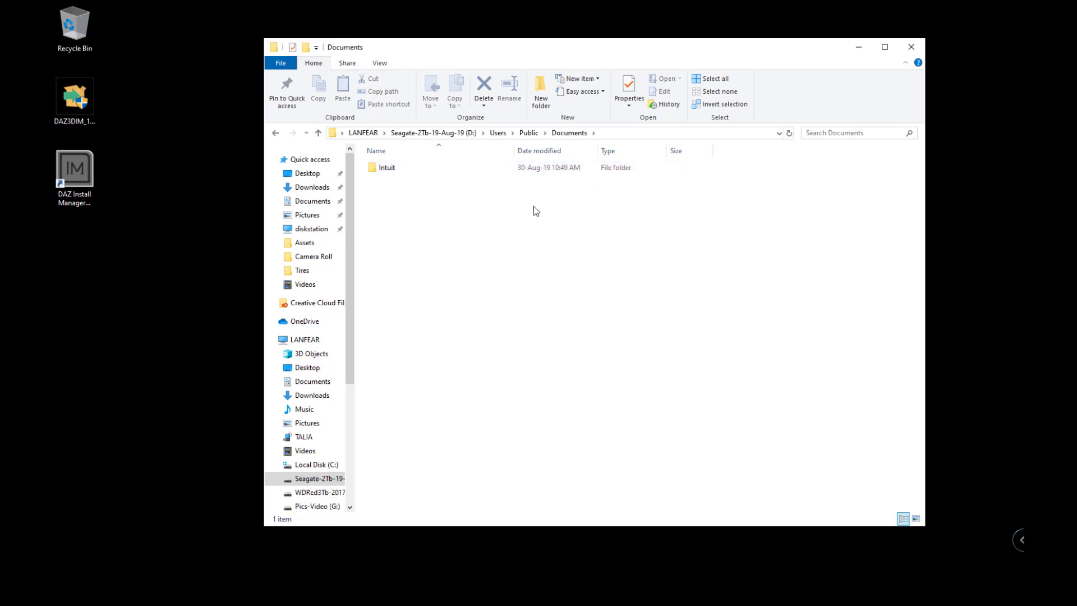
drag(579, 63, 553, 250)
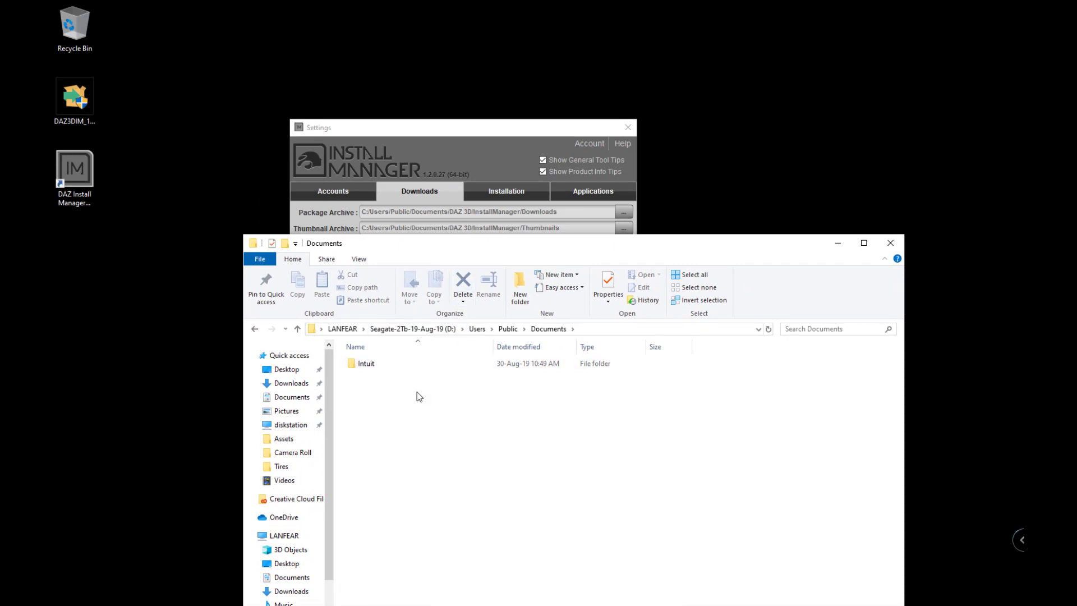
Create a 'DAZ 3D' folder in Documents containing an 'InstallManager' folder, and open it.
key(ctrl+shift+n)
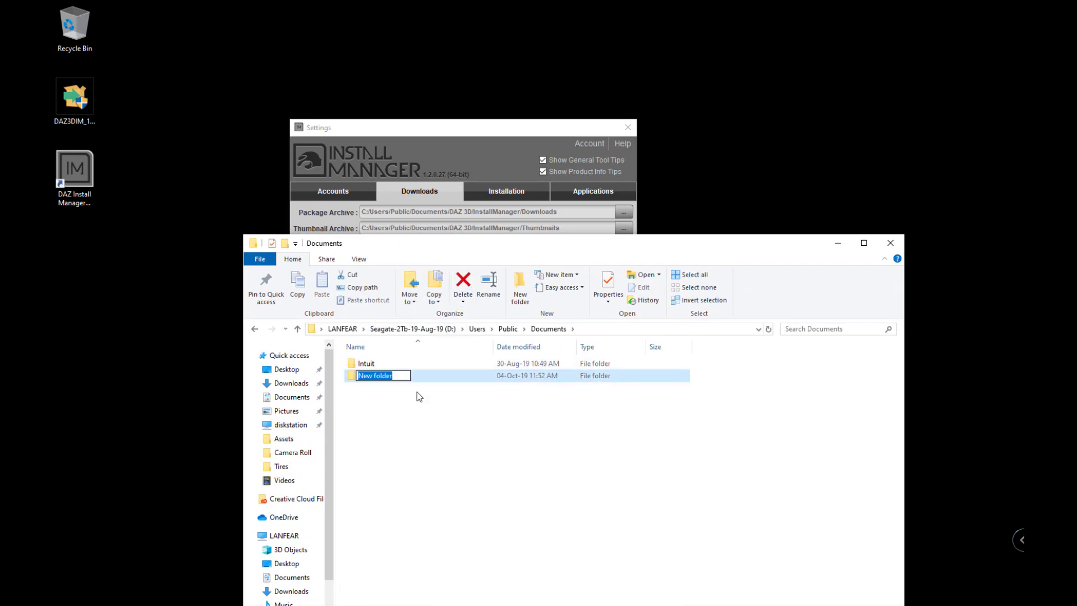
text(DAZ 3D)
key(Return)
double_click(378, 364)
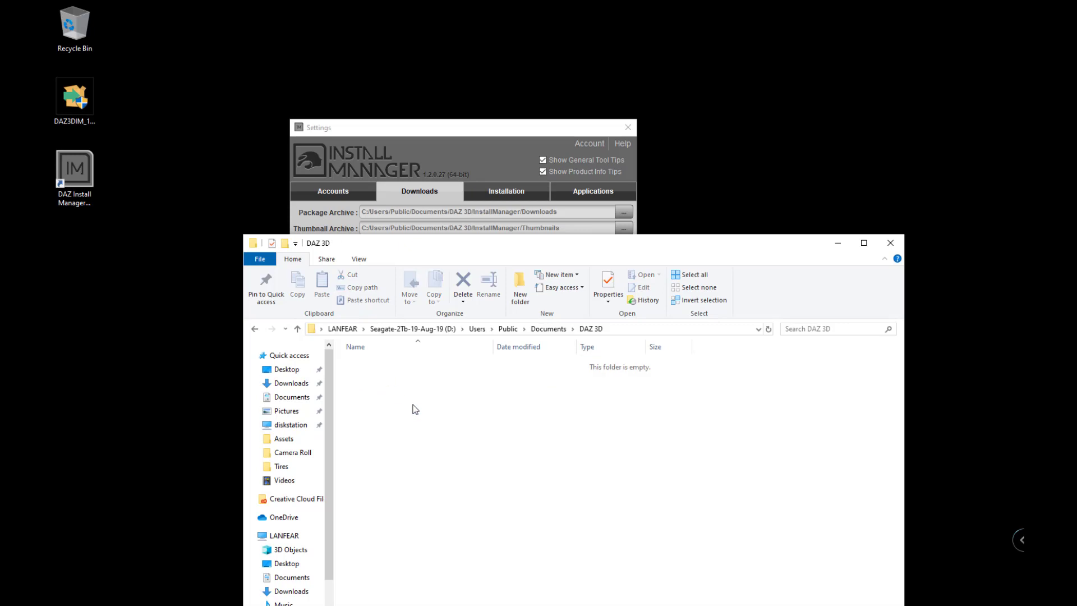
key(ctrl+shift+n)
text(Ins)
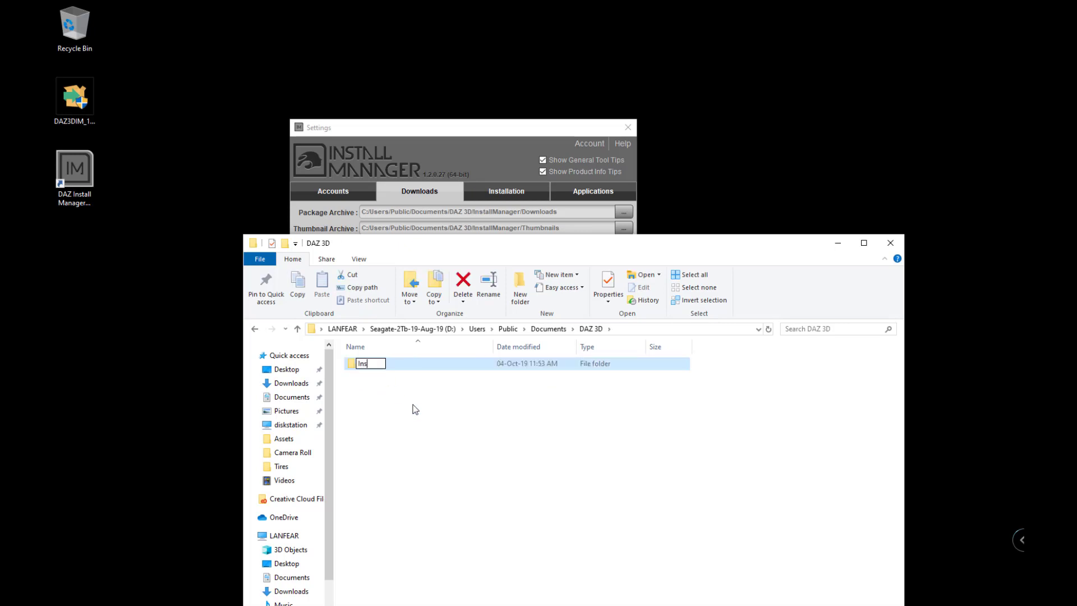
text(tallManager)
key(Return)
key(Return)
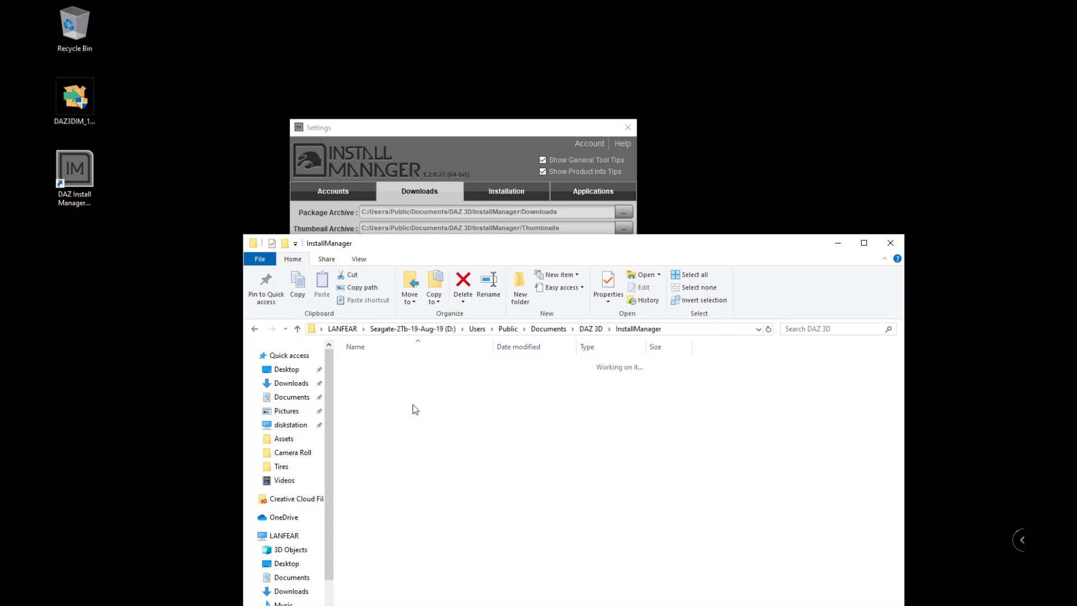
Create 'Downloads' and 'Thumbnails' subfolders in InstallManager, then return to the Settings window.
key(ctrl+shift+n)
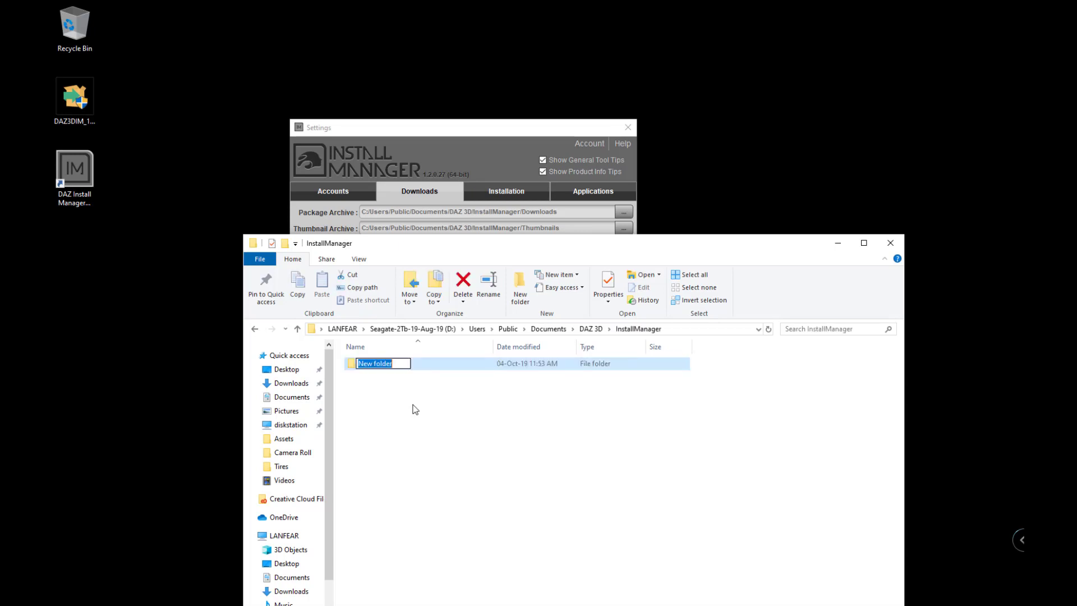
text(Downloads)
key(Return)
key(ctrl+shift+n)
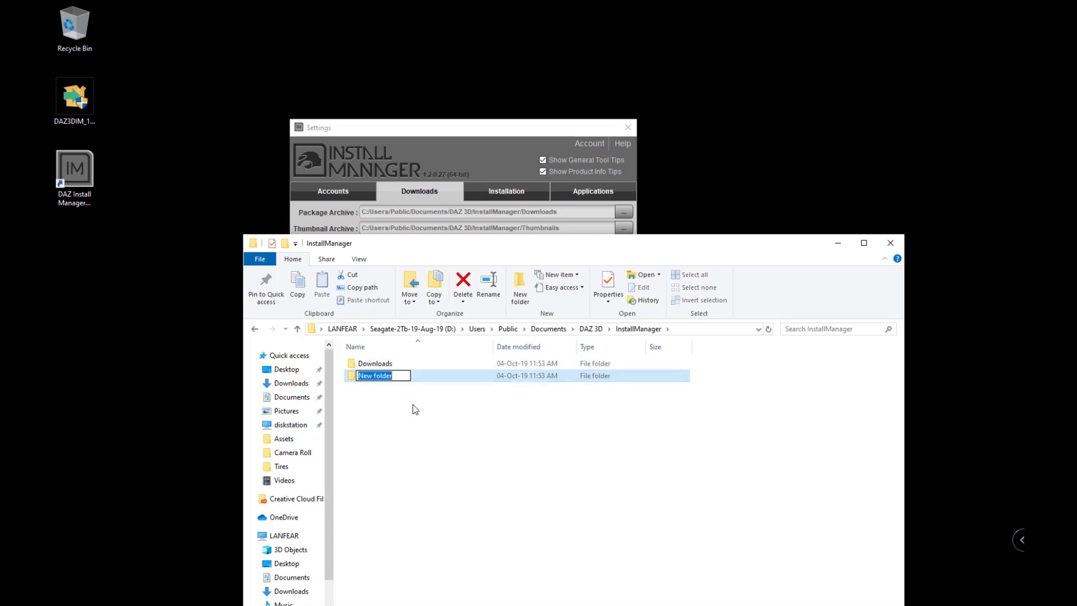
text(Thum)
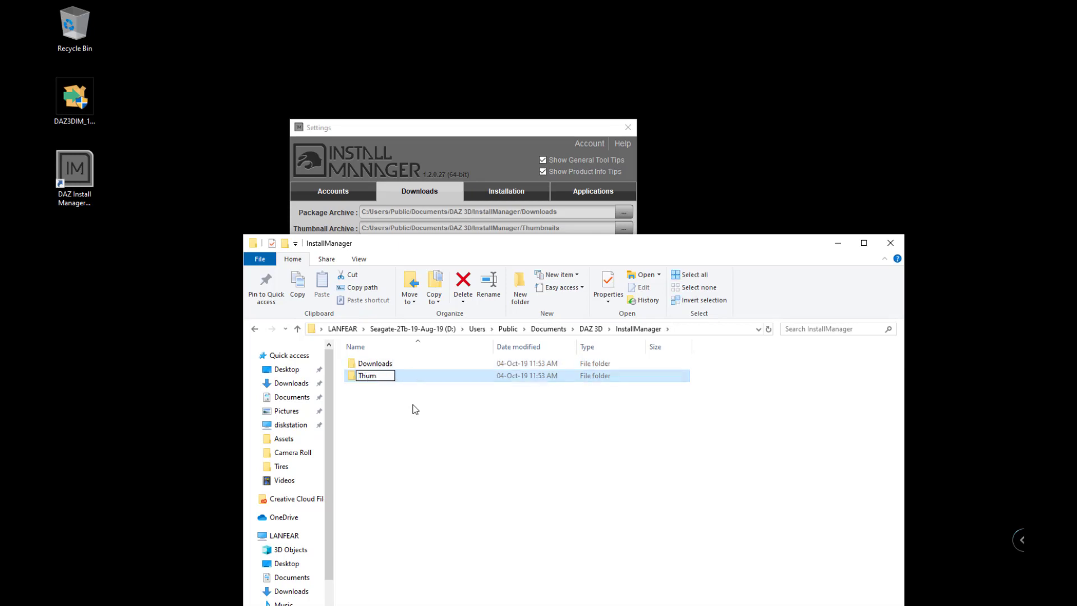
text(bnails)
key(Return)
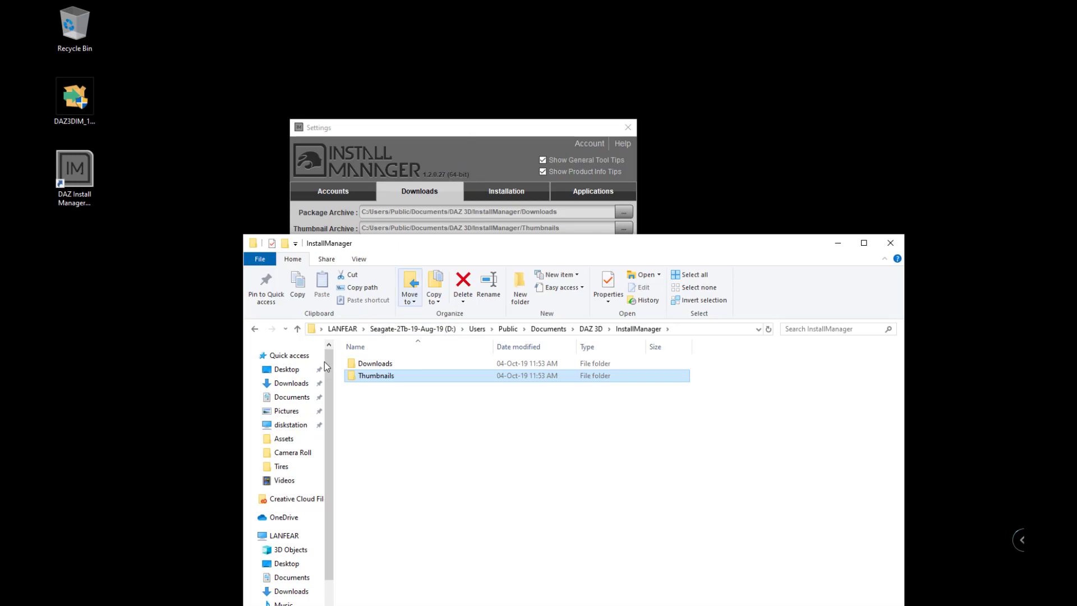
click(411, 135)
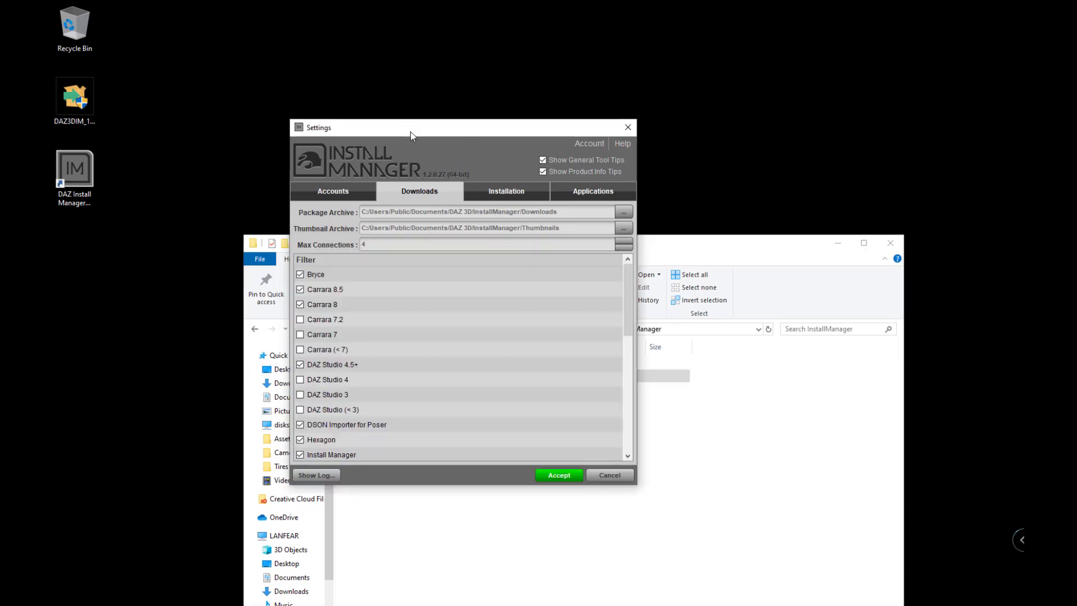
Set the Package Archive to D:\Users\Public\Documents\DAZ 3D\InstallManager\Downloads.
click(625, 212)
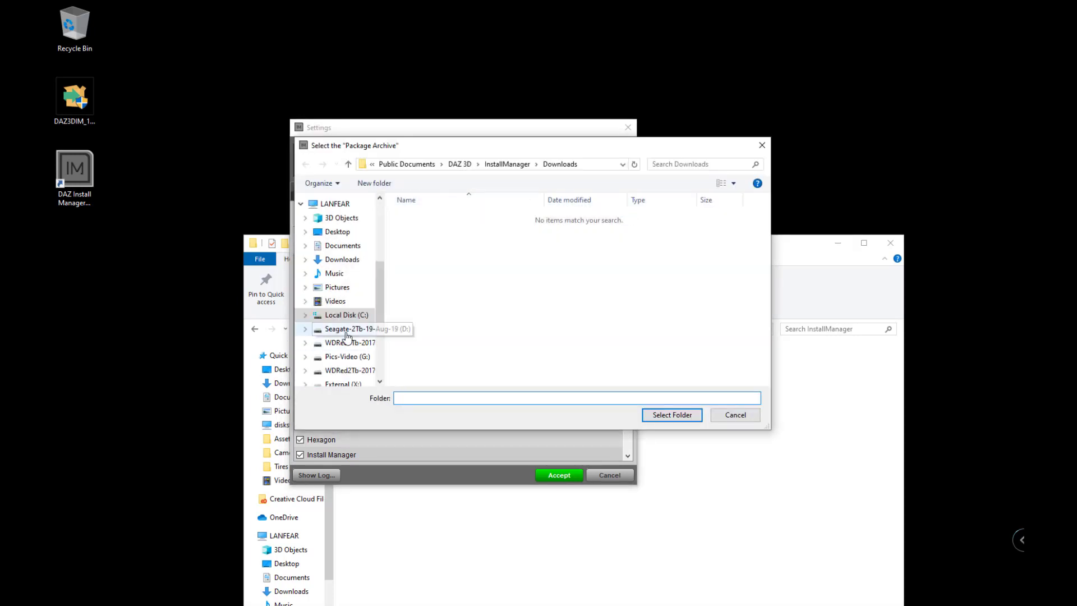
click(343, 329)
double_click(416, 277)
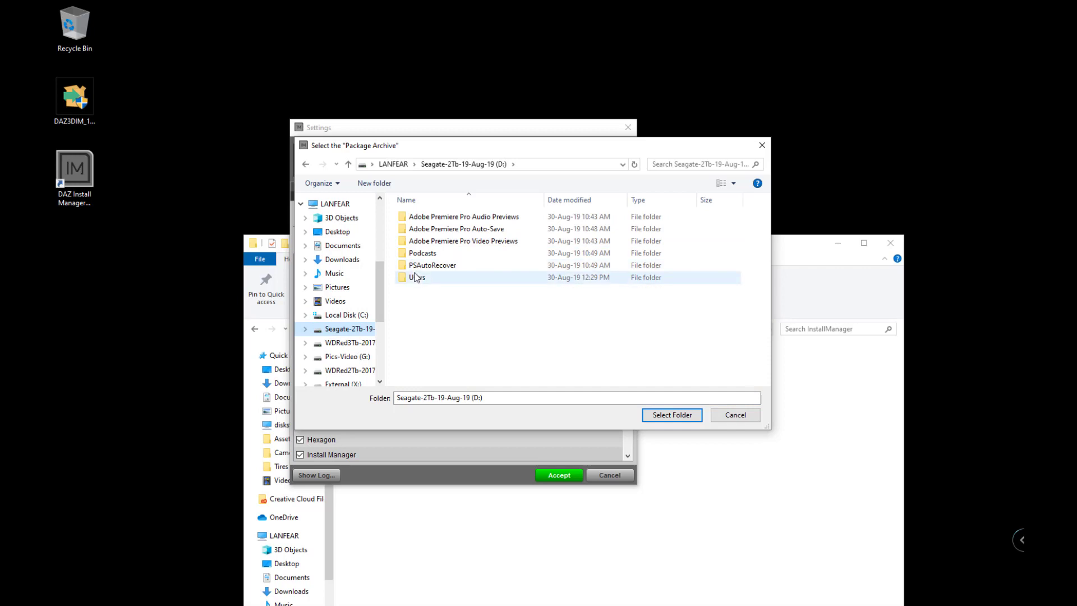
double_click(418, 217)
double_click(419, 217)
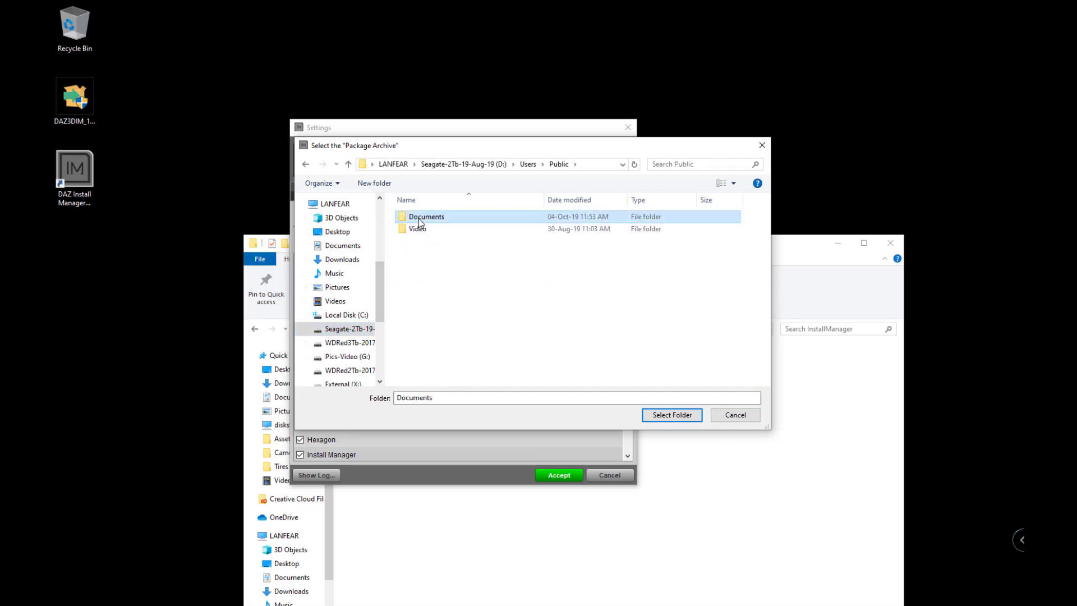
double_click(418, 217)
double_click(418, 218)
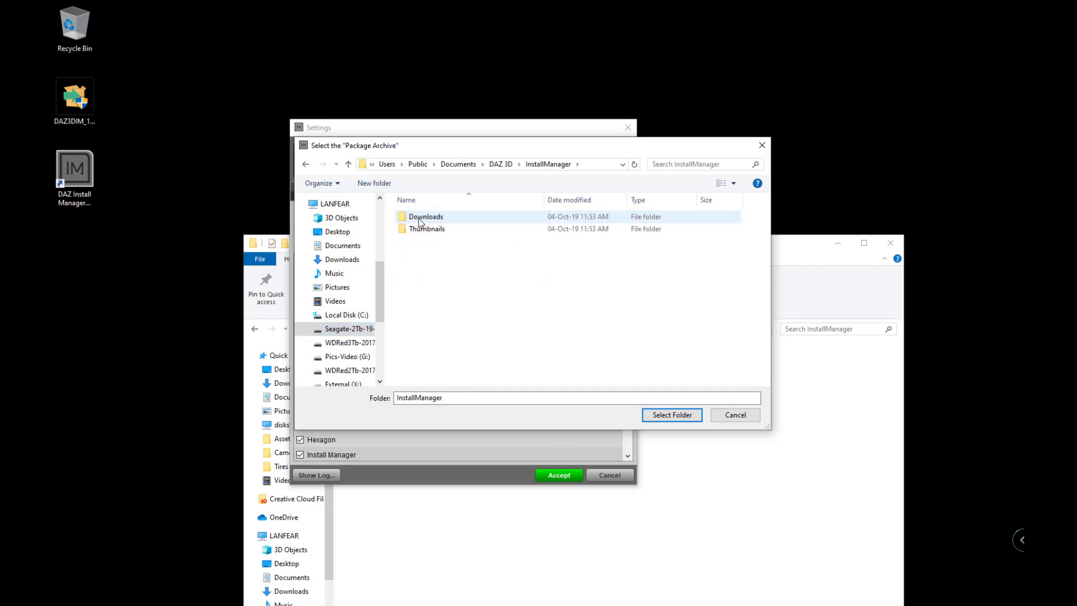
drag(476, 147, 461, 239)
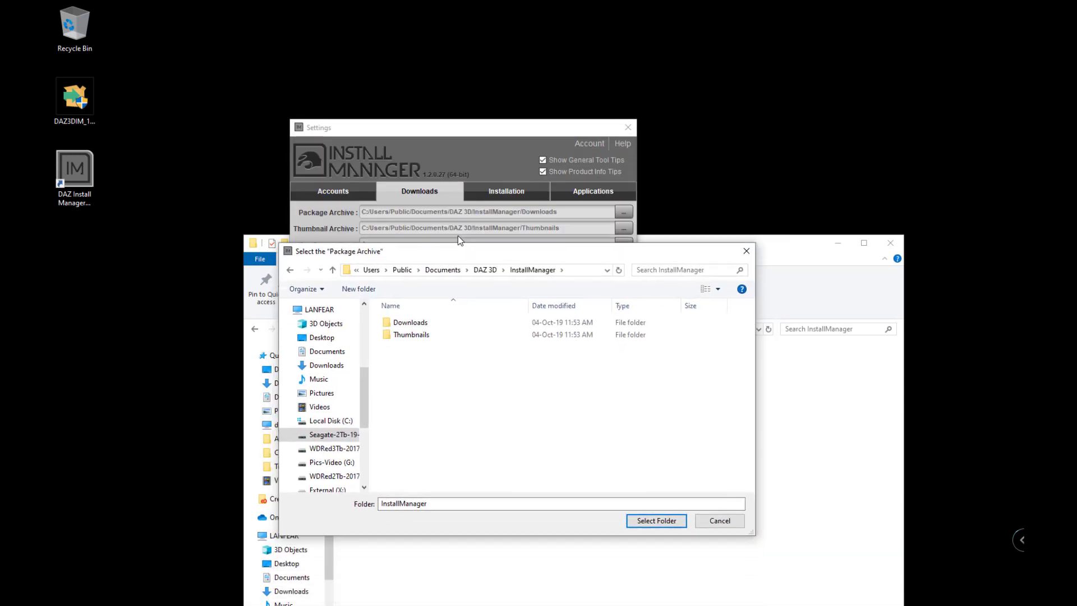
double_click(419, 308)
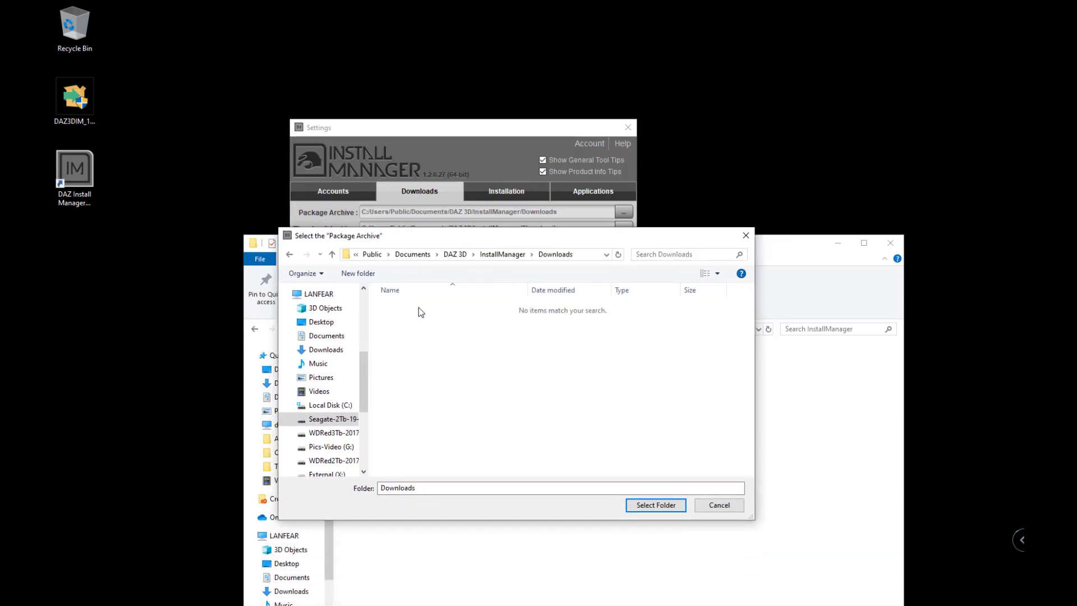
click(653, 505)
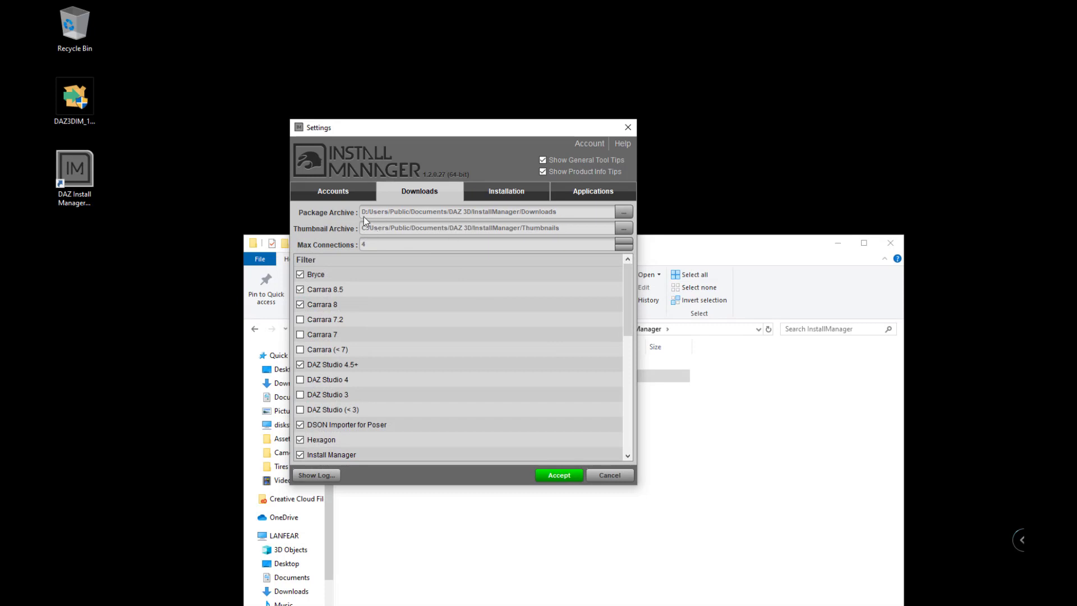
Set the Thumbnail Archive to D:\Users\Public\Documents\DAZ 3D\InstallManager\Thumbnails.
click(622, 229)
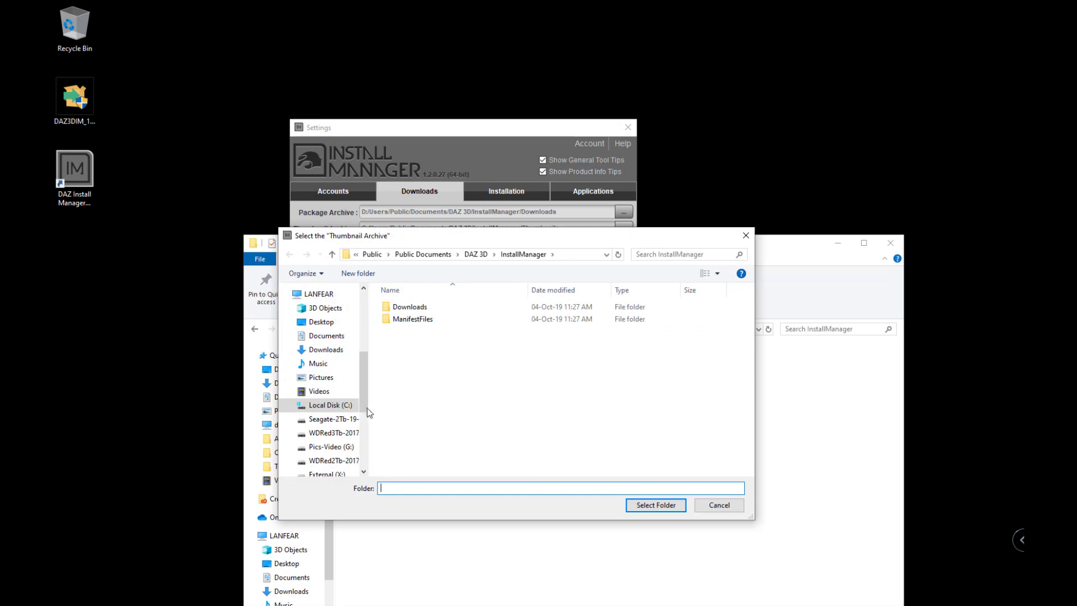
click(337, 419)
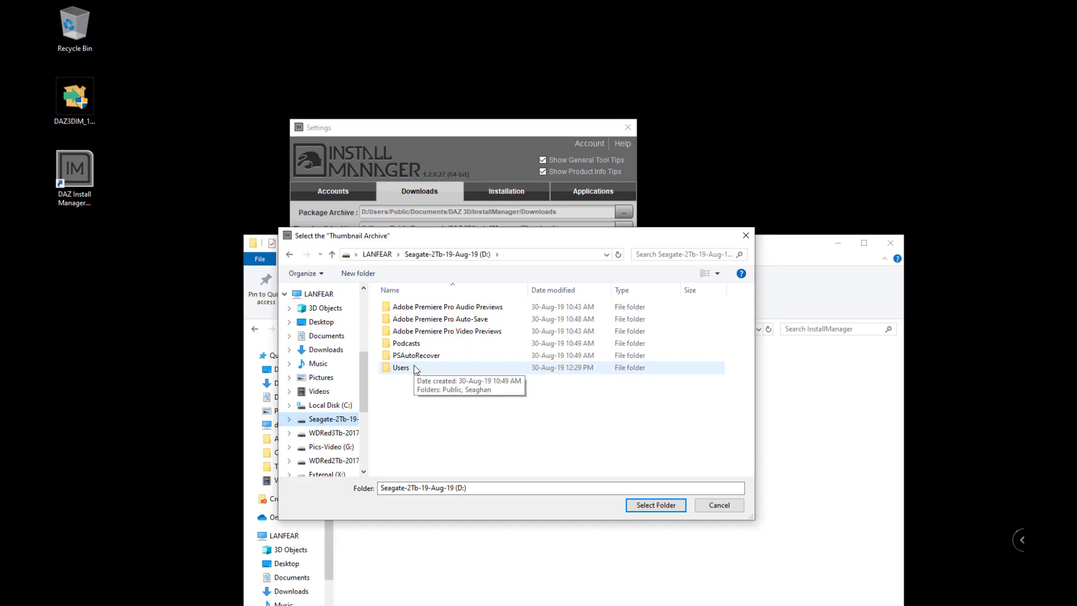
double_click(416, 368)
double_click(419, 309)
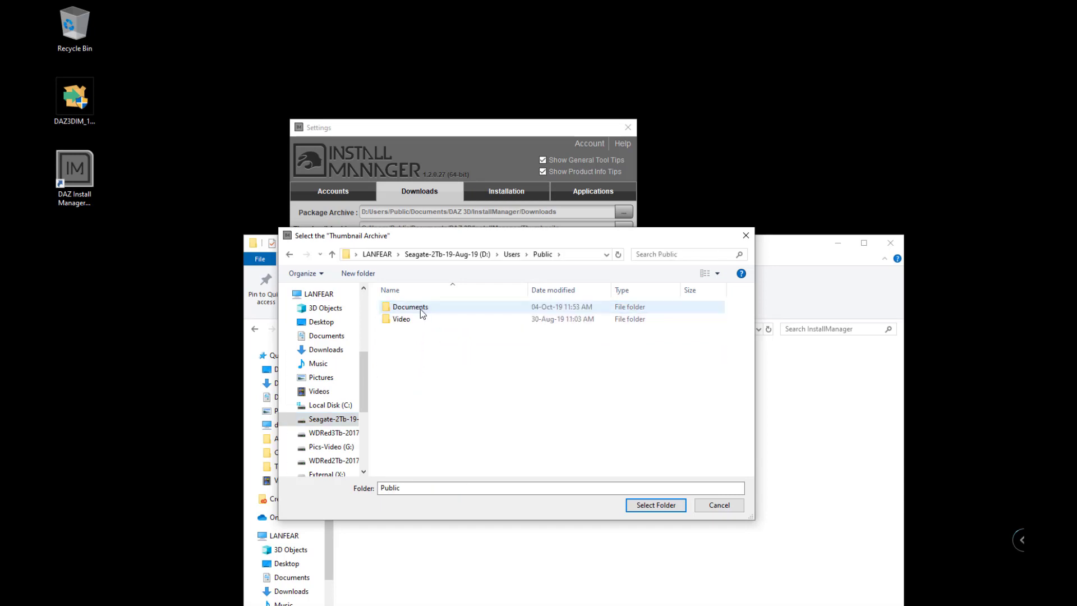
double_click(420, 309)
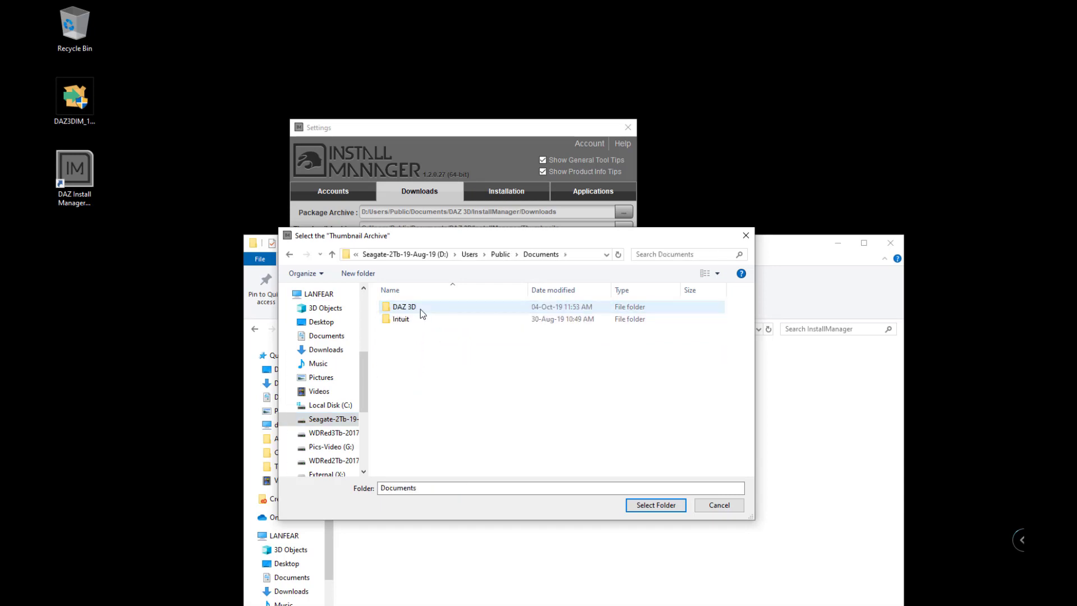
double_click(419, 309)
double_click(419, 308)
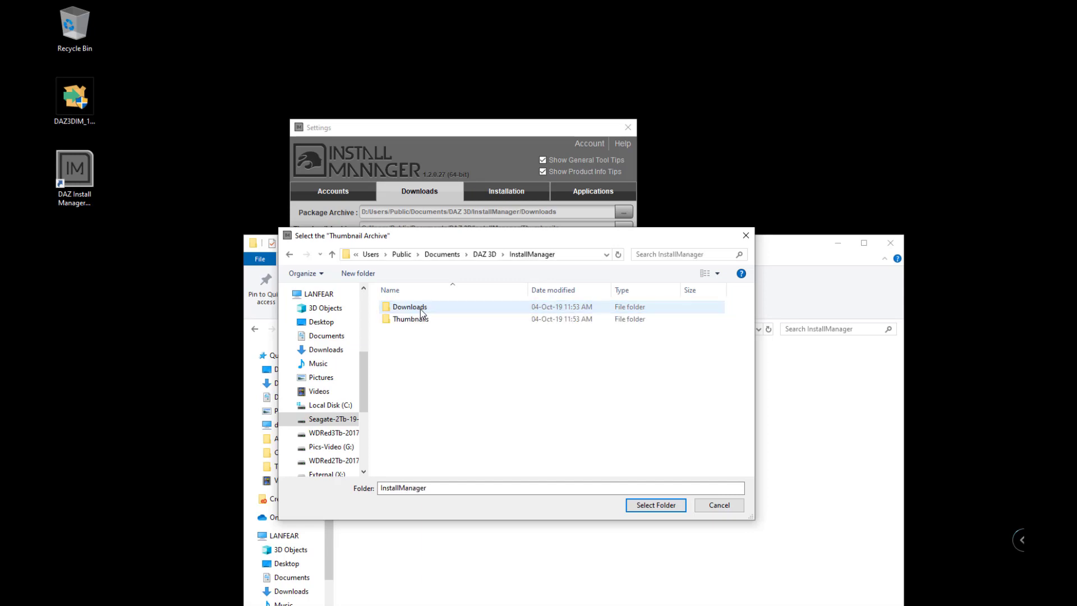
double_click(410, 319)
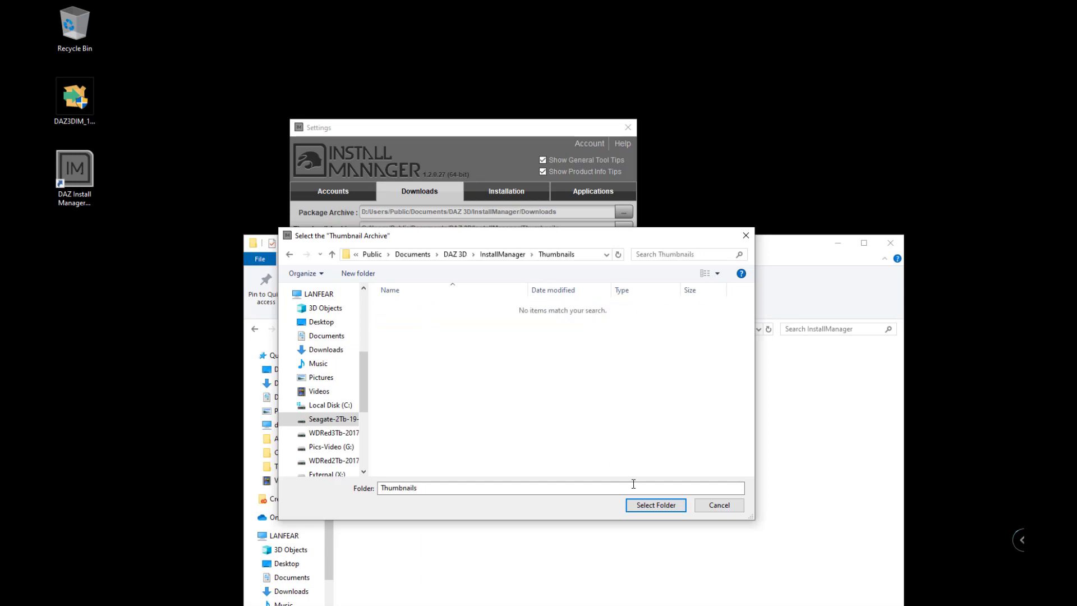
click(655, 505)
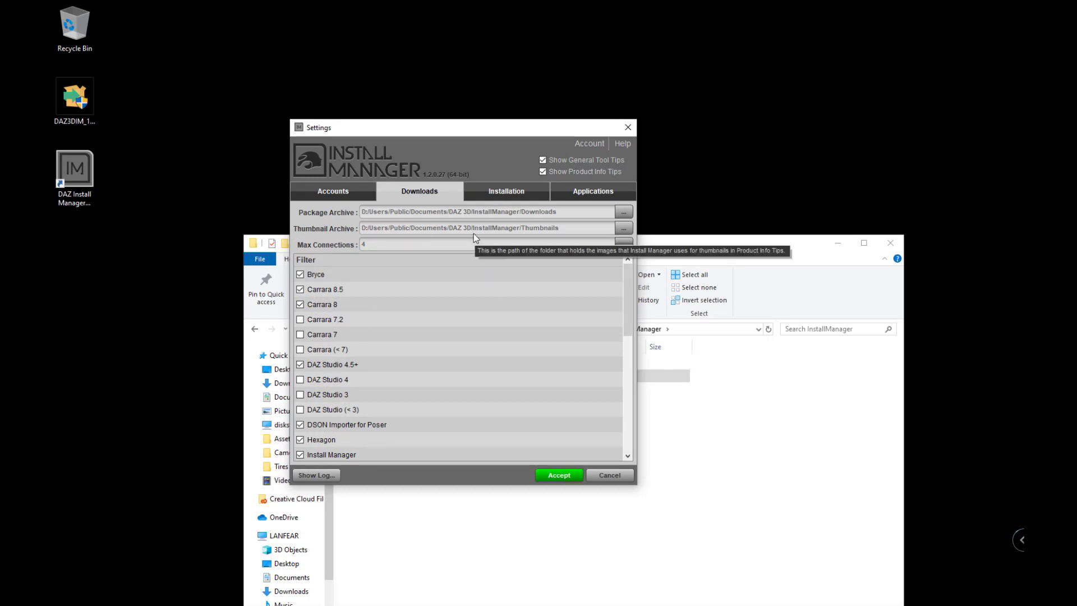
Create a 'ManifestFiles' folder in the D: InstallManager folder, then return to Settings.
click(495, 194)
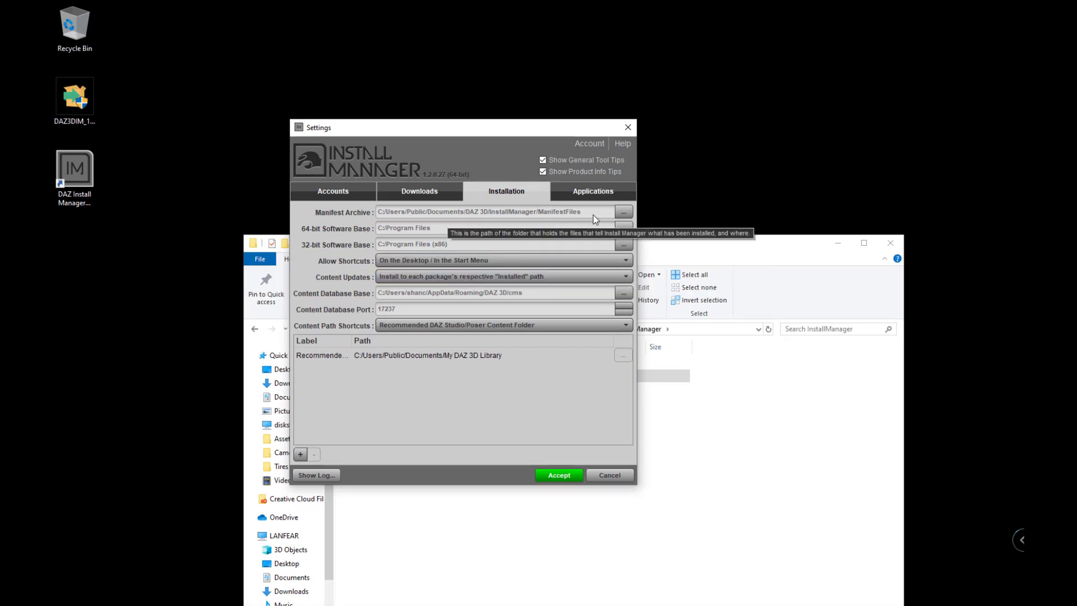
click(687, 433)
key(ctrl+shift+n)
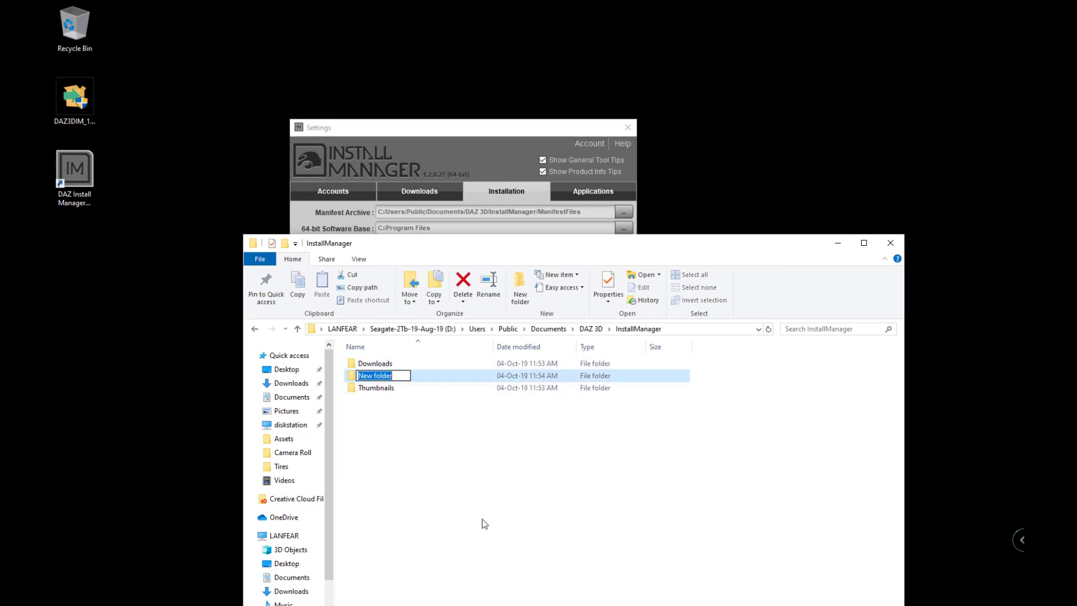
text(Manifa)
text(st Files)
key(BackSpace)
key(BackSpace)
key(BackSpace)
key(BackSpace)
key(BackSpace)
text(Files)
key(Return)
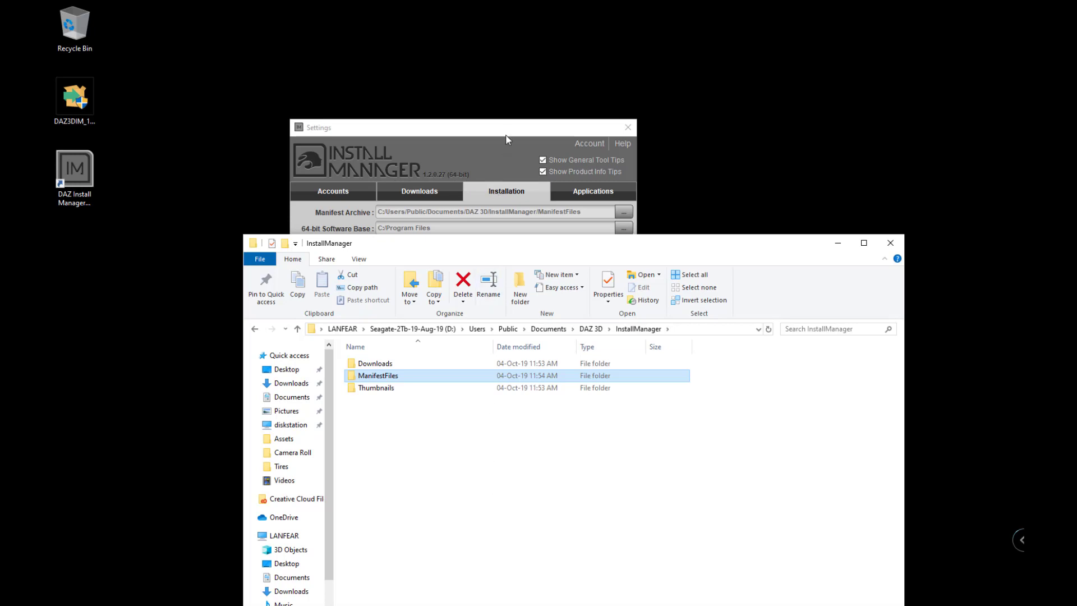
click(509, 134)
Open the Manifest Archive folder picker and browse C:\Users\Public\Documents and its DAZ 3D folder.
click(623, 212)
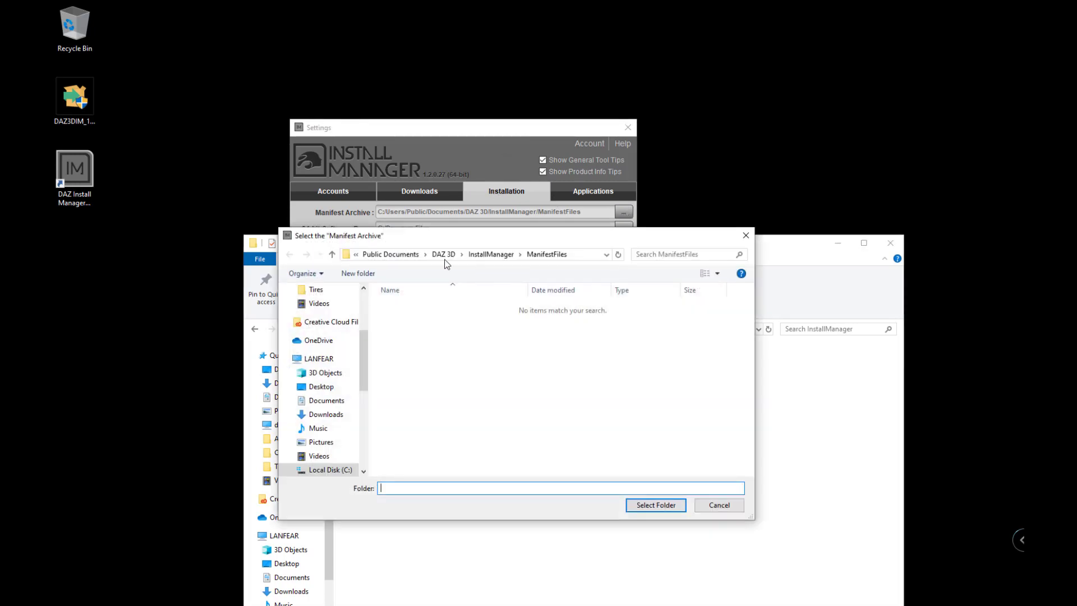
click(356, 255)
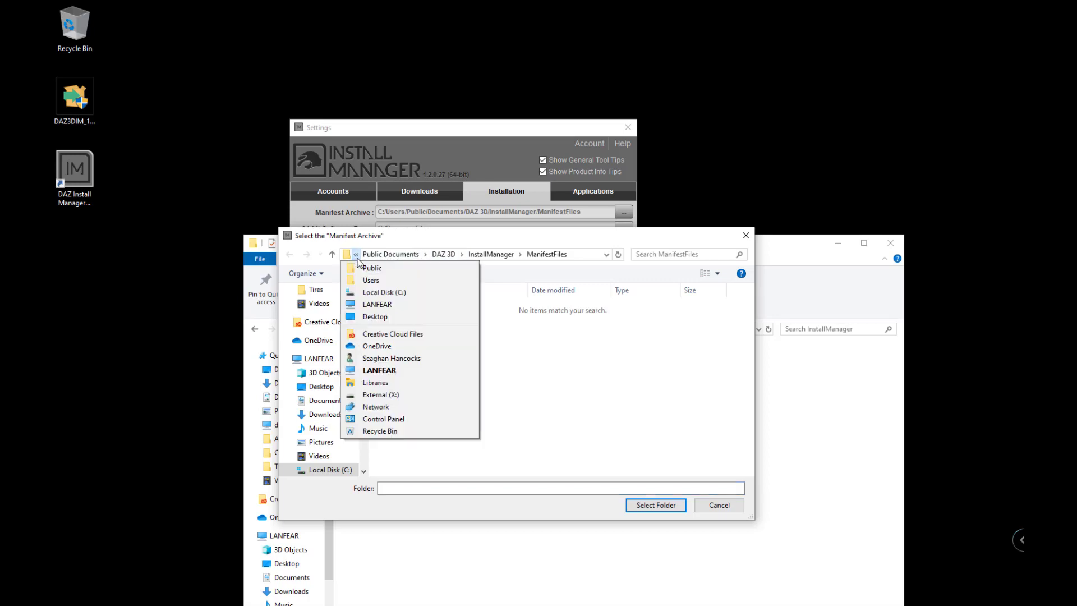
click(365, 292)
click(400, 341)
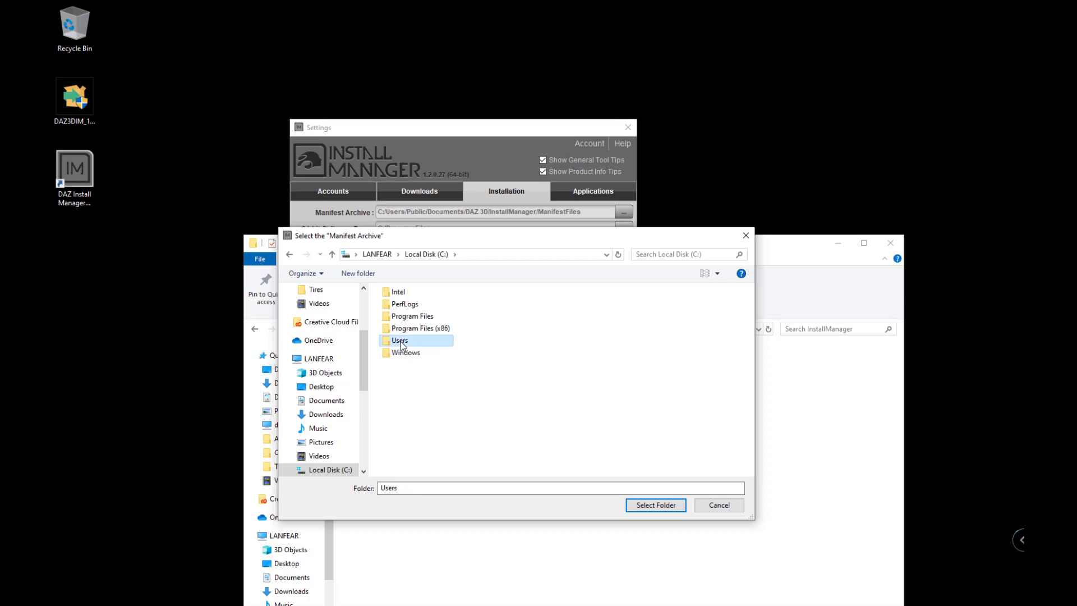
double_click(400, 341)
double_click(399, 292)
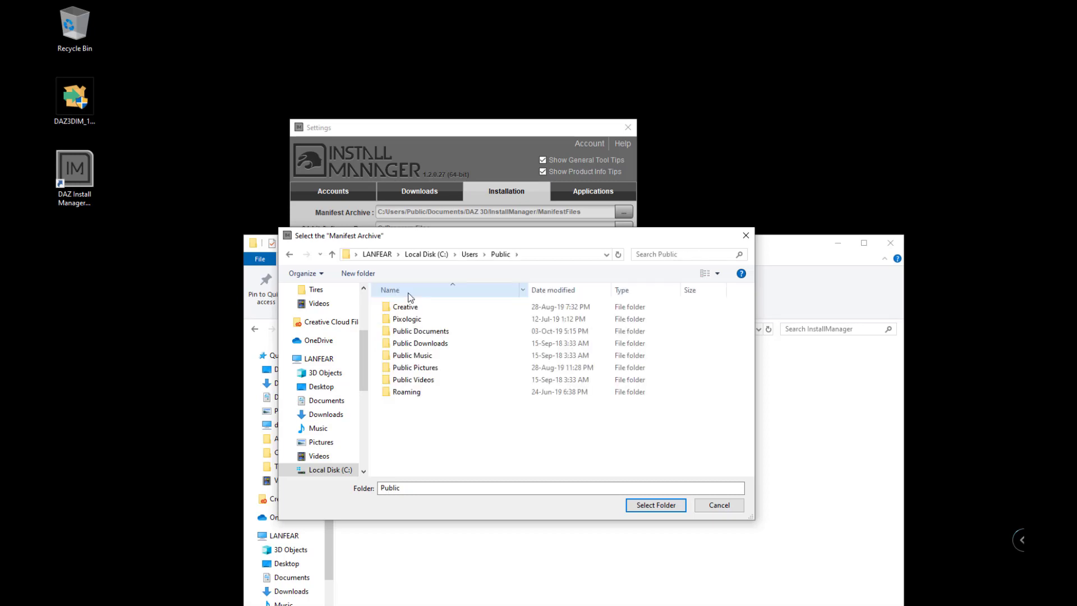
double_click(409, 333)
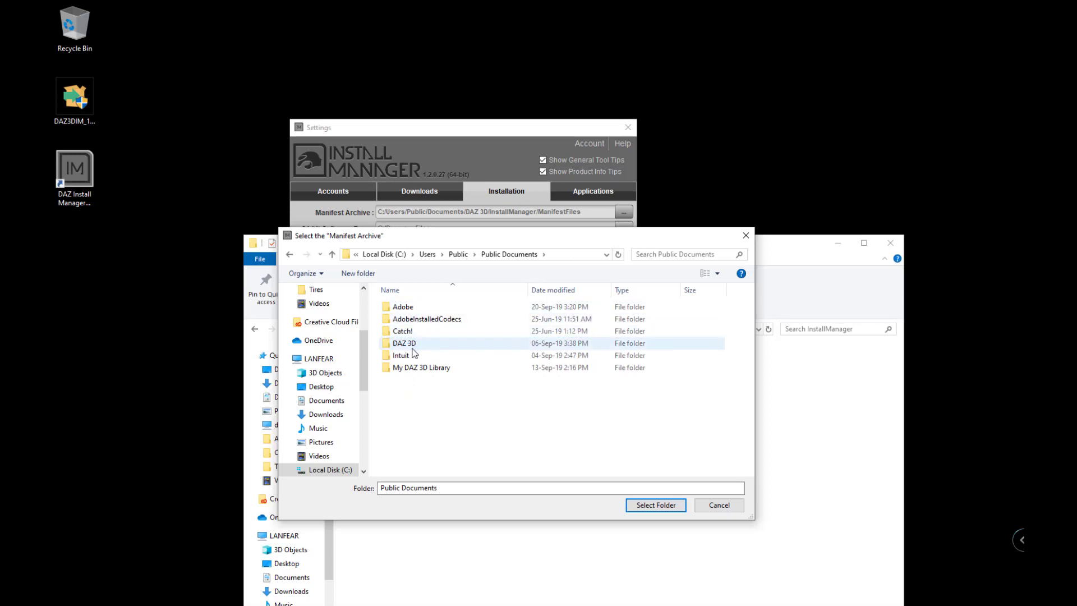
double_click(411, 344)
key(alt+Left)
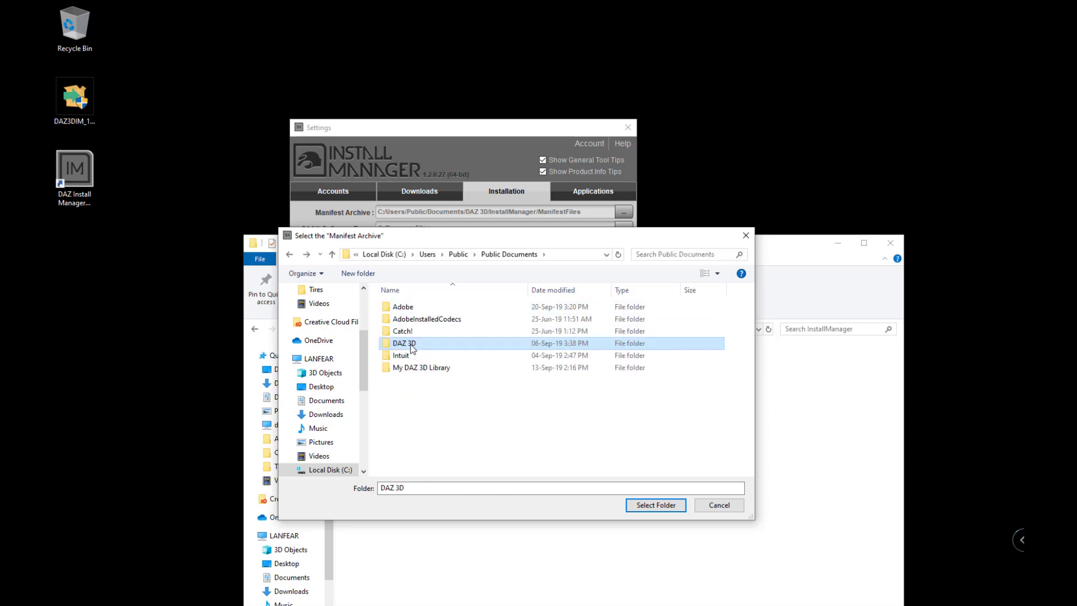
click(417, 367)
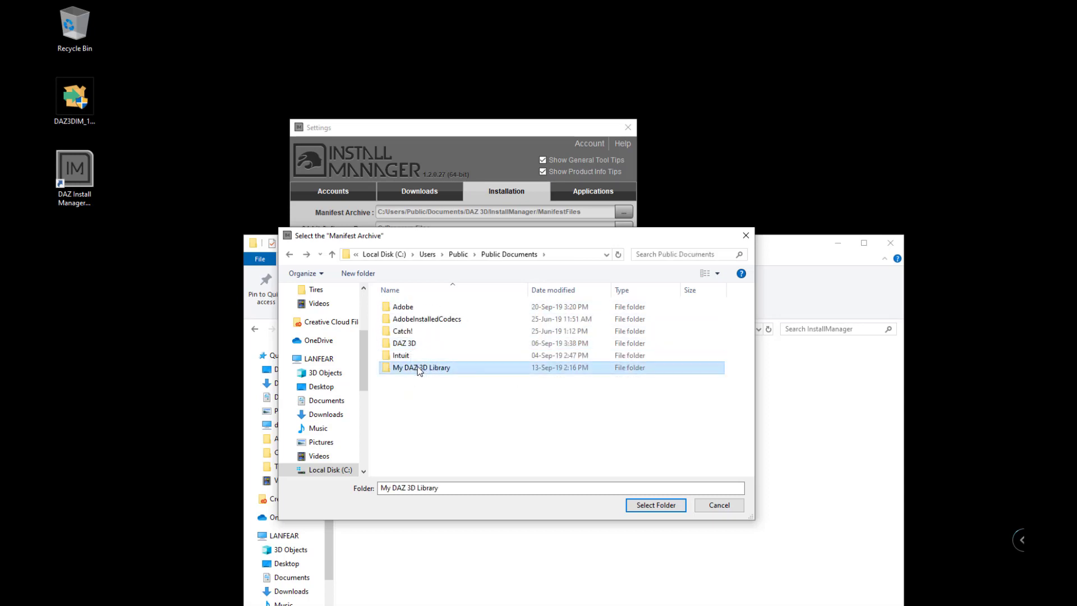
click(430, 348)
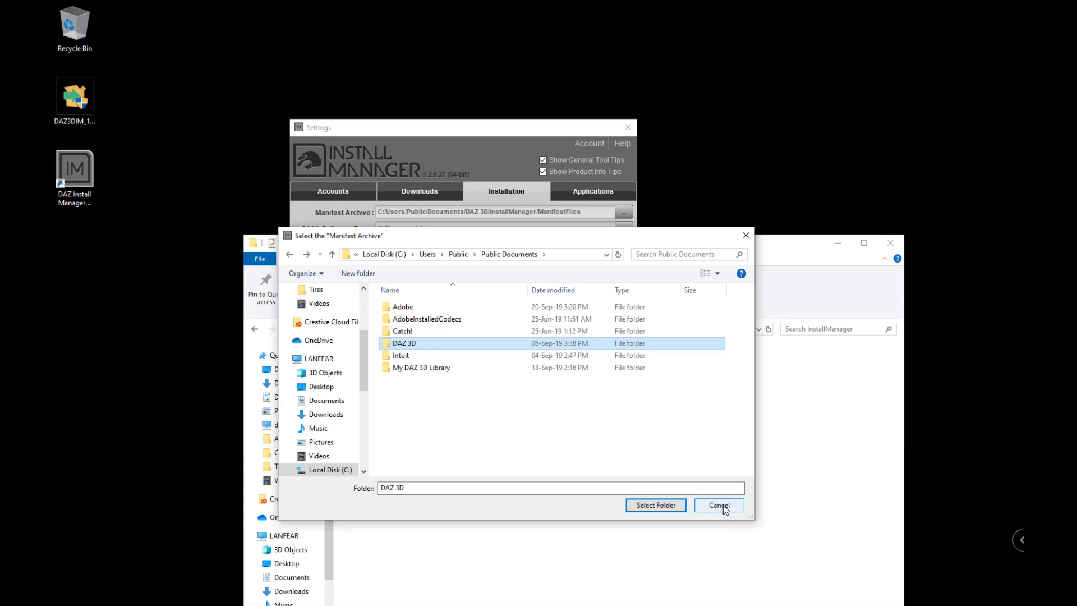
Select D:\Users\Public\Documents\DAZ 3D\InstallManager\ManifestFiles as the Manifest Archive folder.
scroll(335, 438, down, 1)
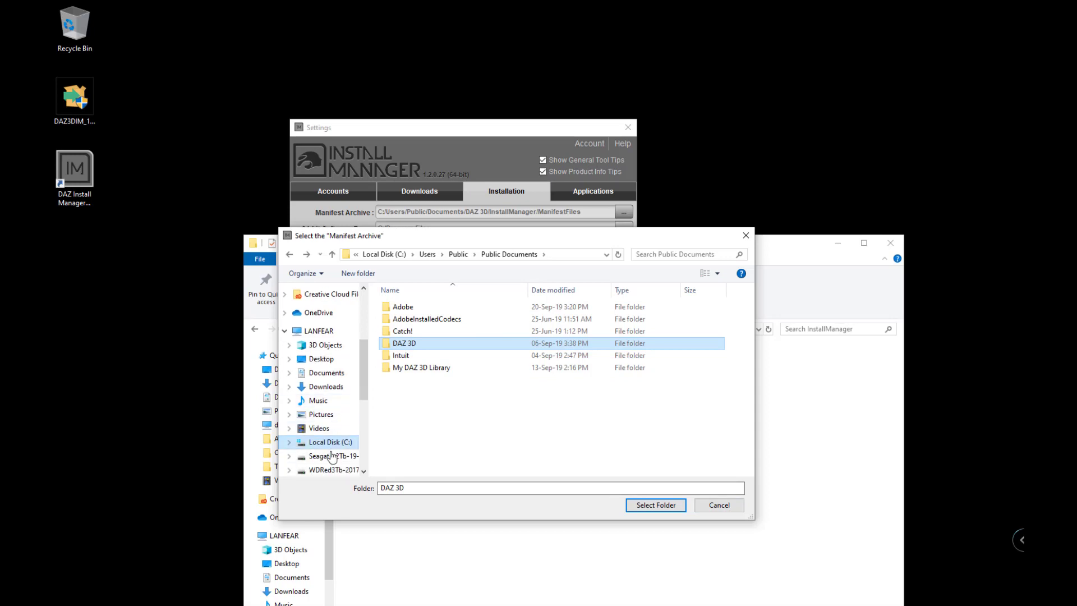
click(332, 456)
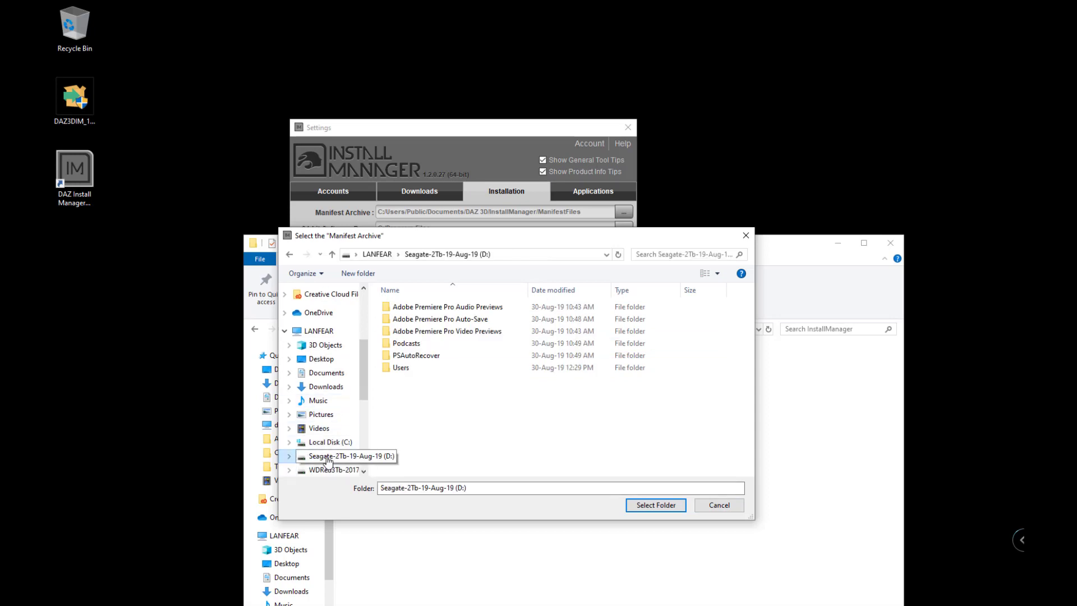
double_click(401, 368)
double_click(402, 308)
double_click(401, 307)
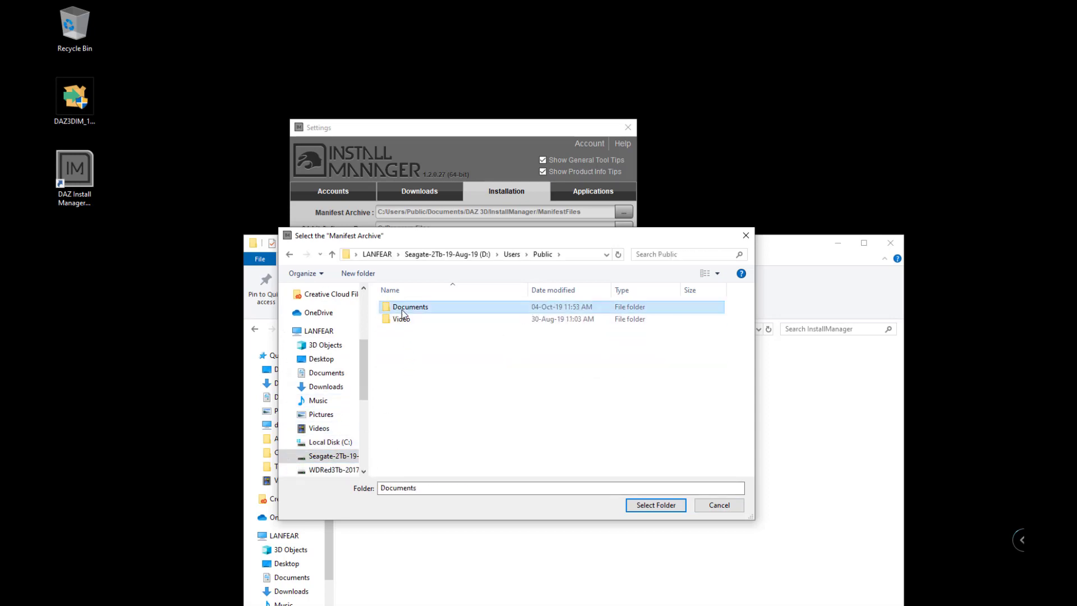
double_click(402, 307)
double_click(405, 310)
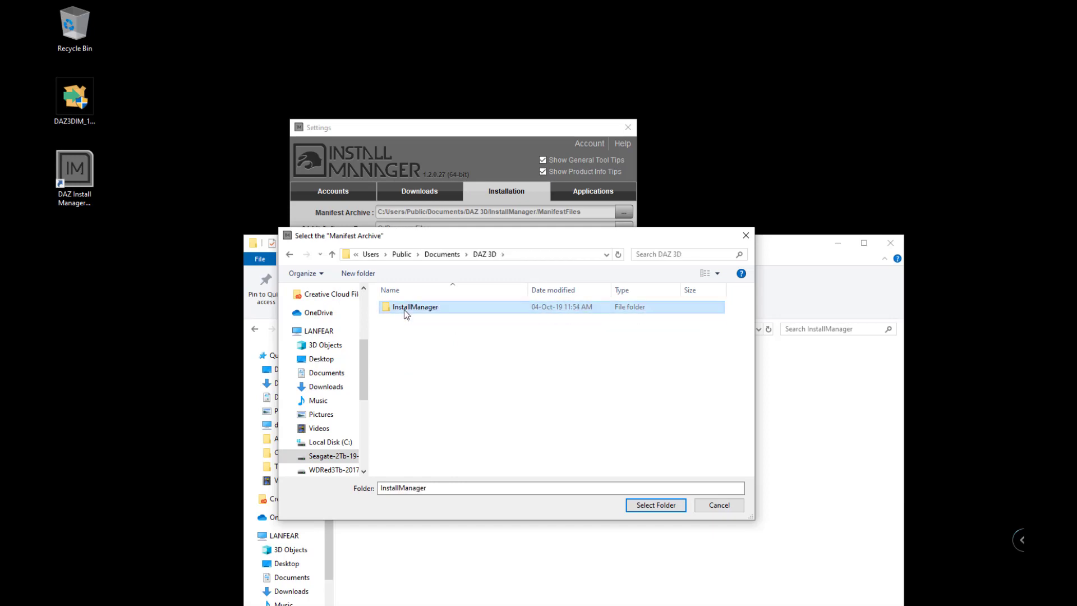
click(413, 320)
double_click(414, 320)
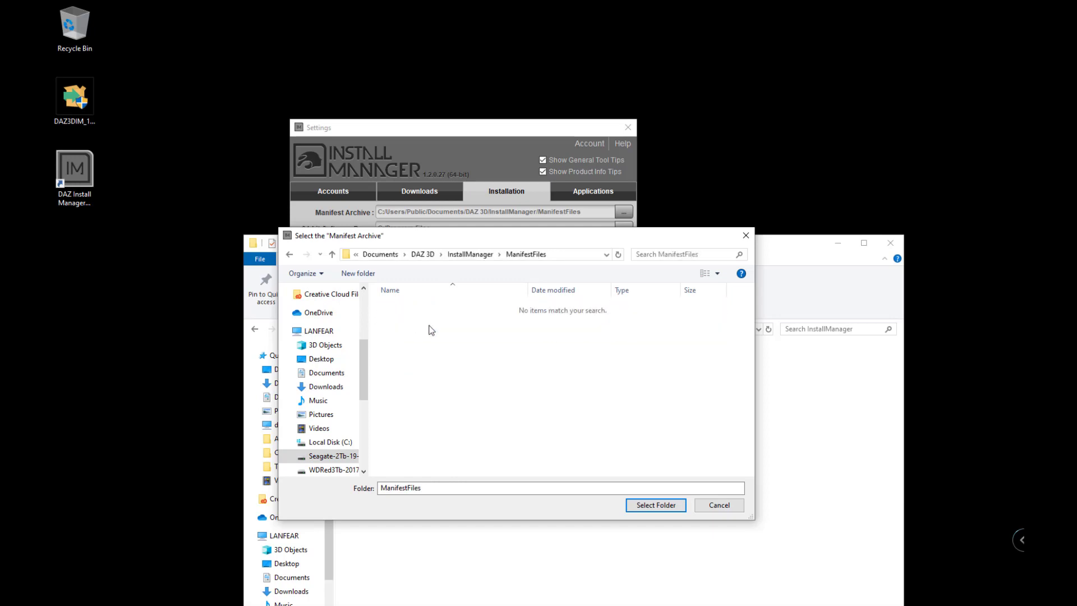
click(654, 505)
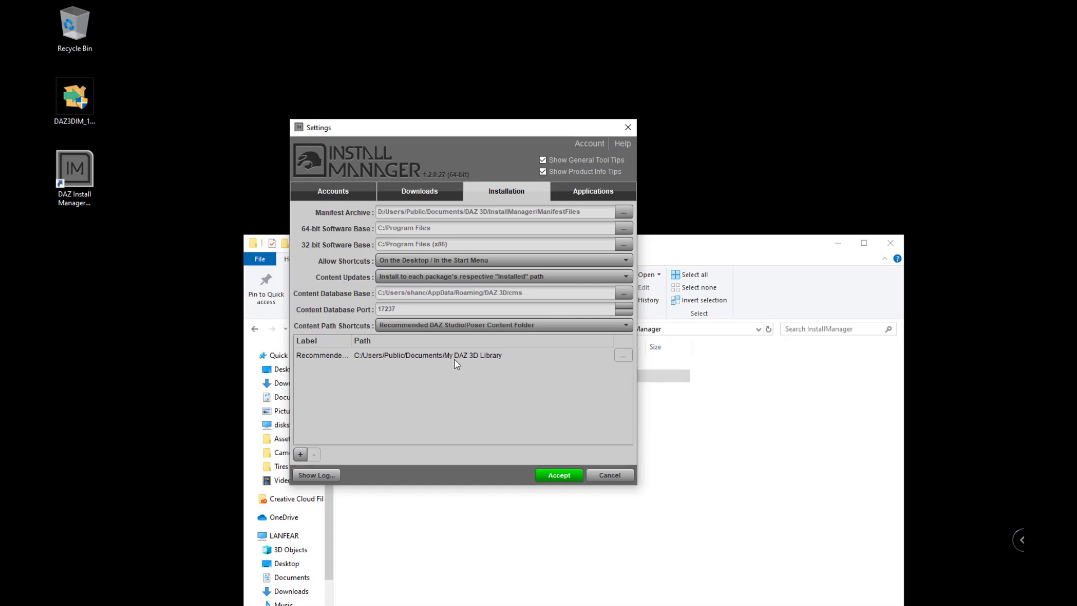
Rearrange the Explorer and Settings windows and go up to the D: DAZ 3D folder.
click(740, 260)
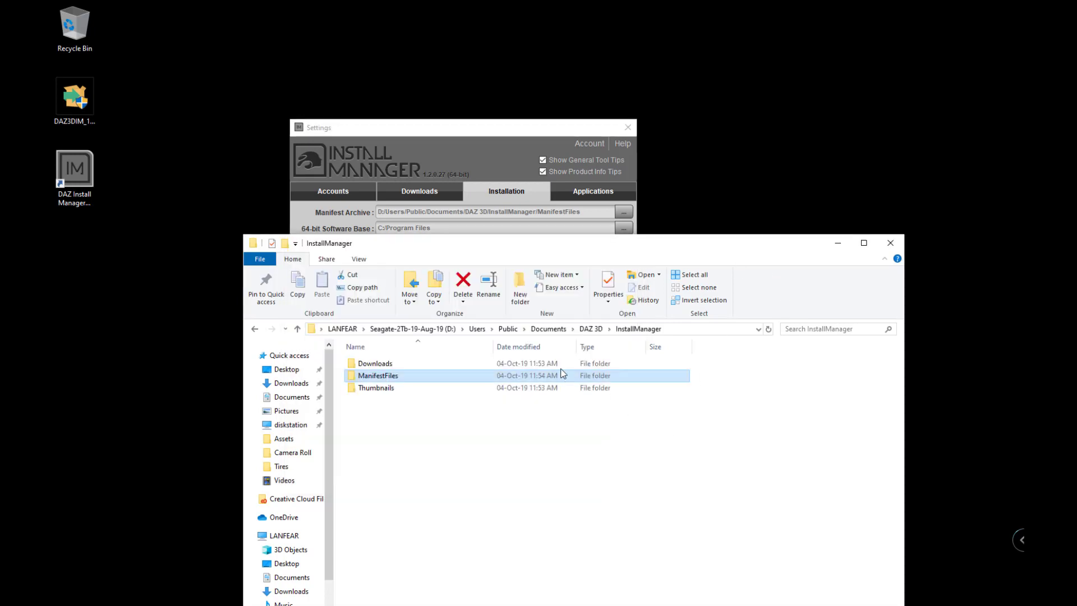
click(591, 329)
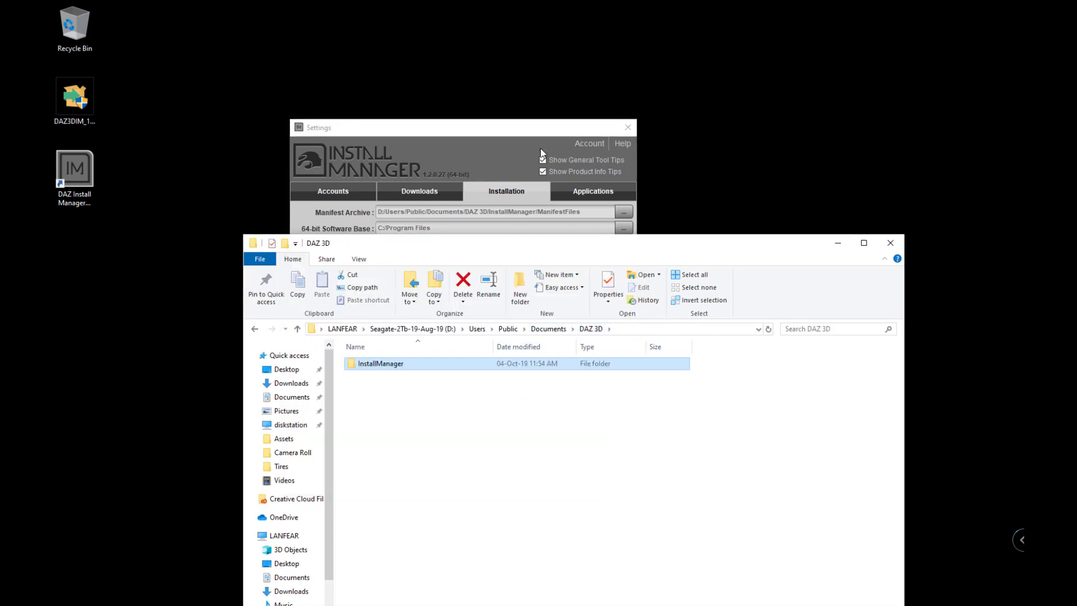
drag(528, 130, 453, 53)
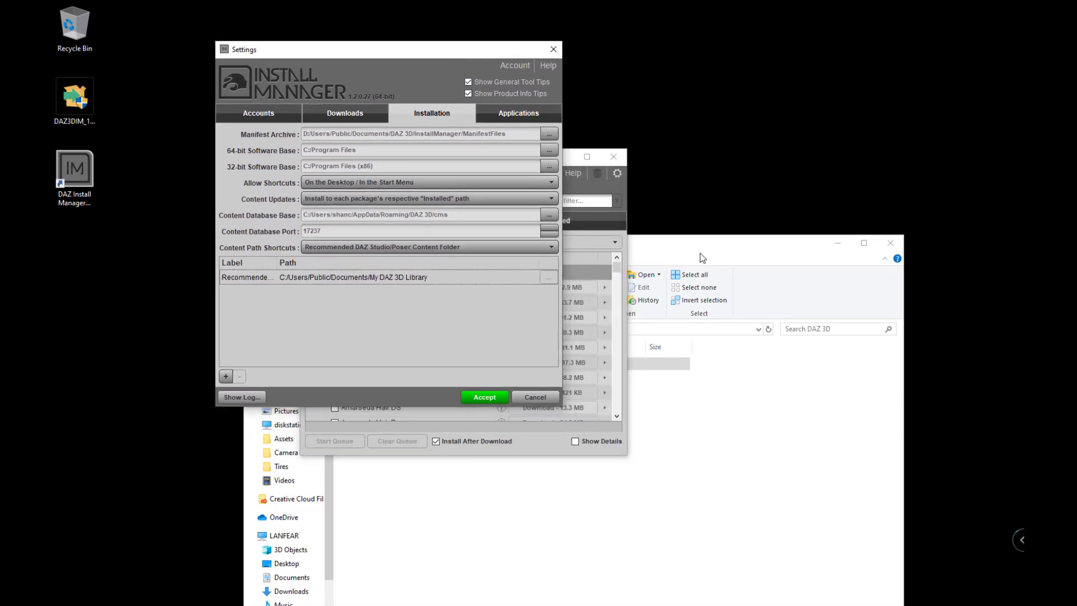
click(700, 253)
click(443, 429)
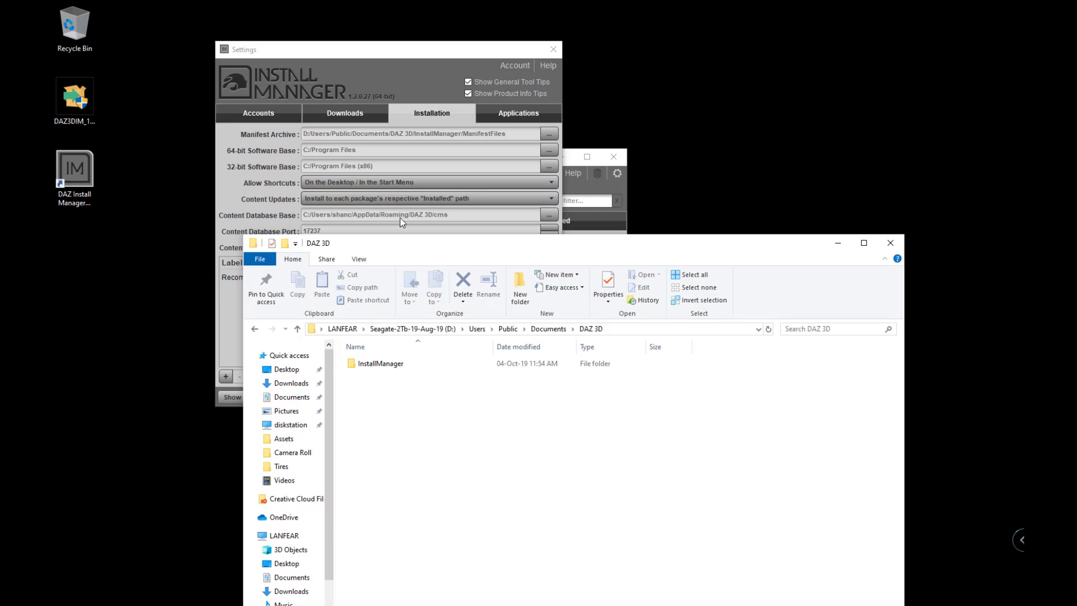
drag(475, 253, 437, 301)
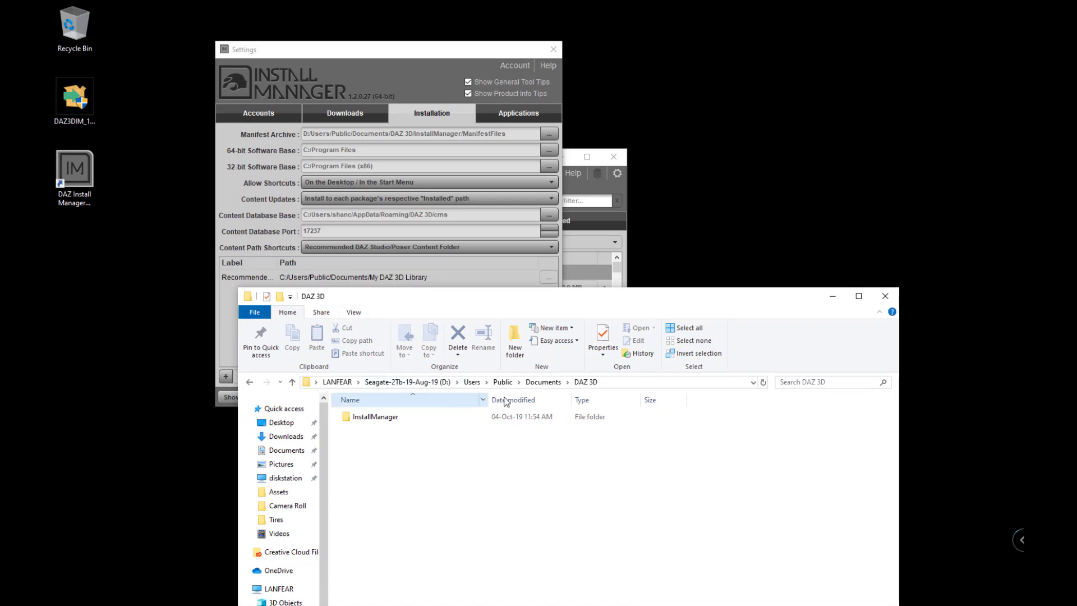
Create a 'My DAZ 3D Library' folder in D:\Users\Public\Documents, then return to Settings.
click(542, 382)
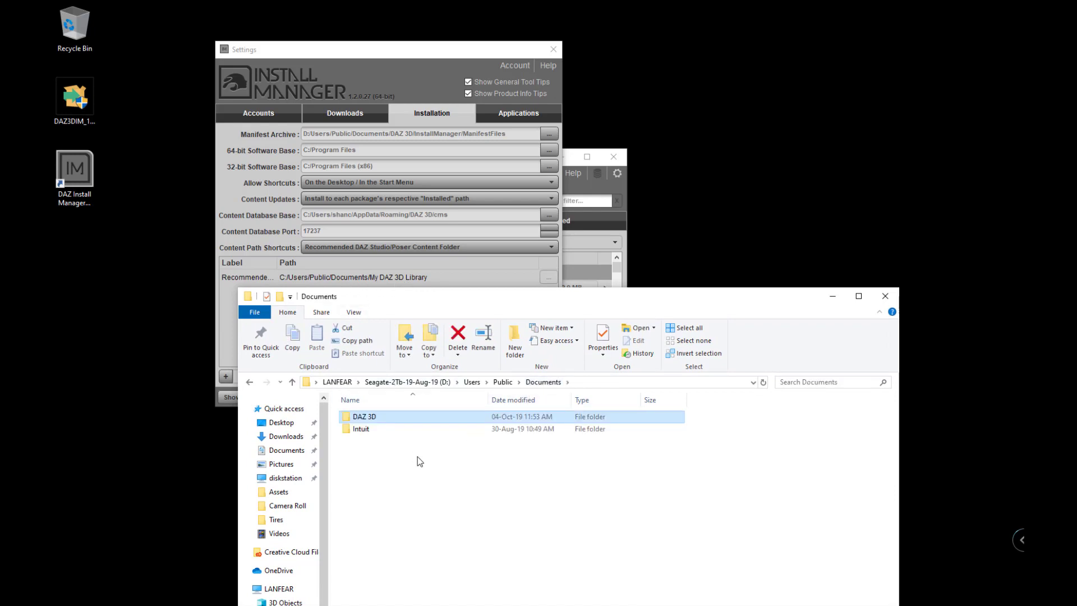
click(418, 456)
key(ctrl+shift+n)
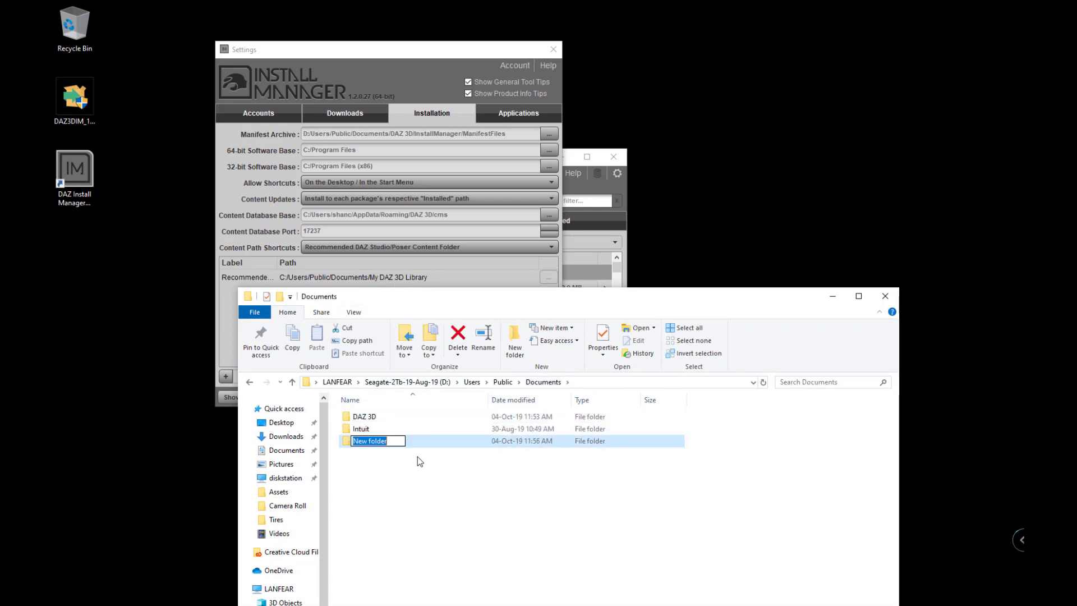
text(My DAZ 3D Library)
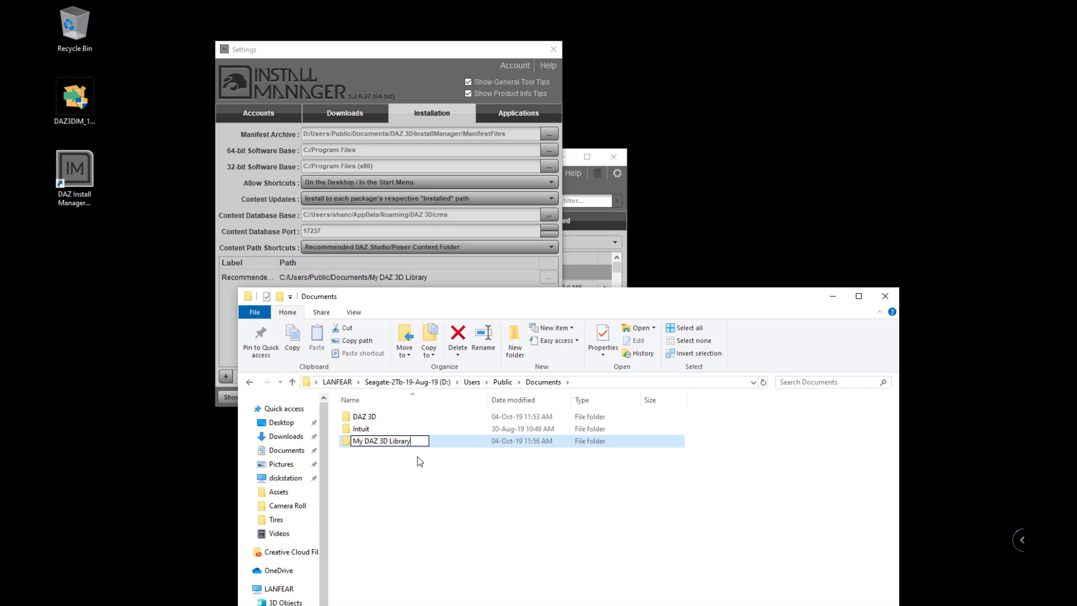
key(Return)
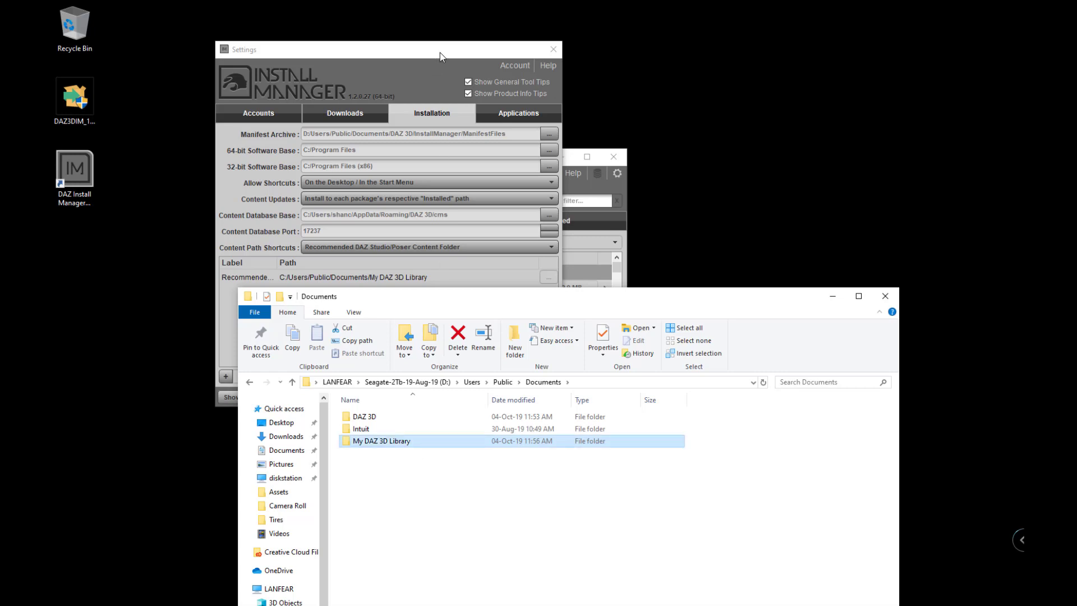
click(440, 52)
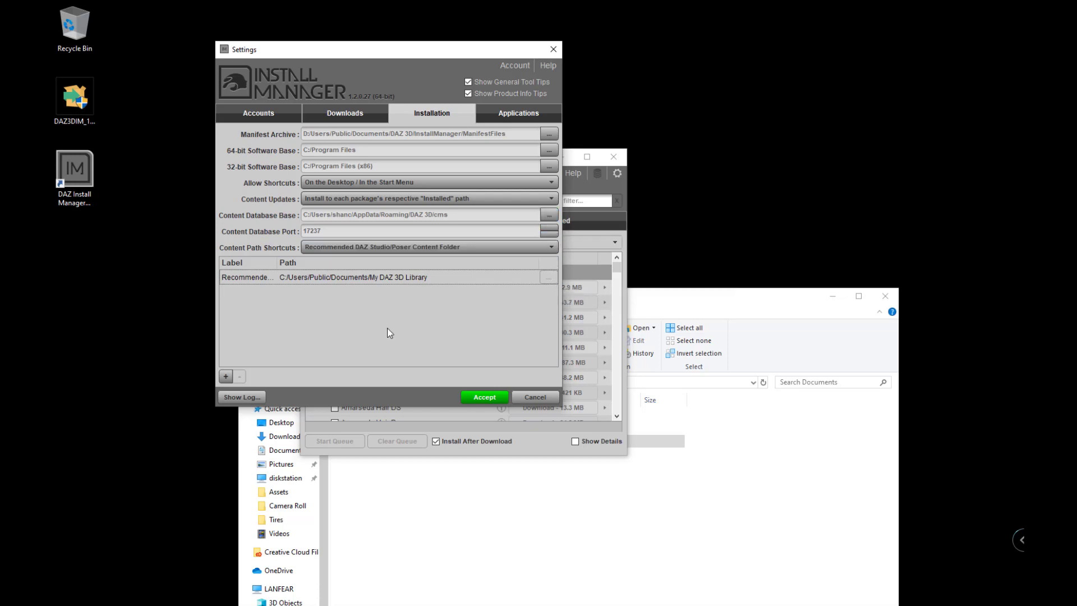
Add a new content path shortcut labelled 'DAZ Content'.
click(226, 376)
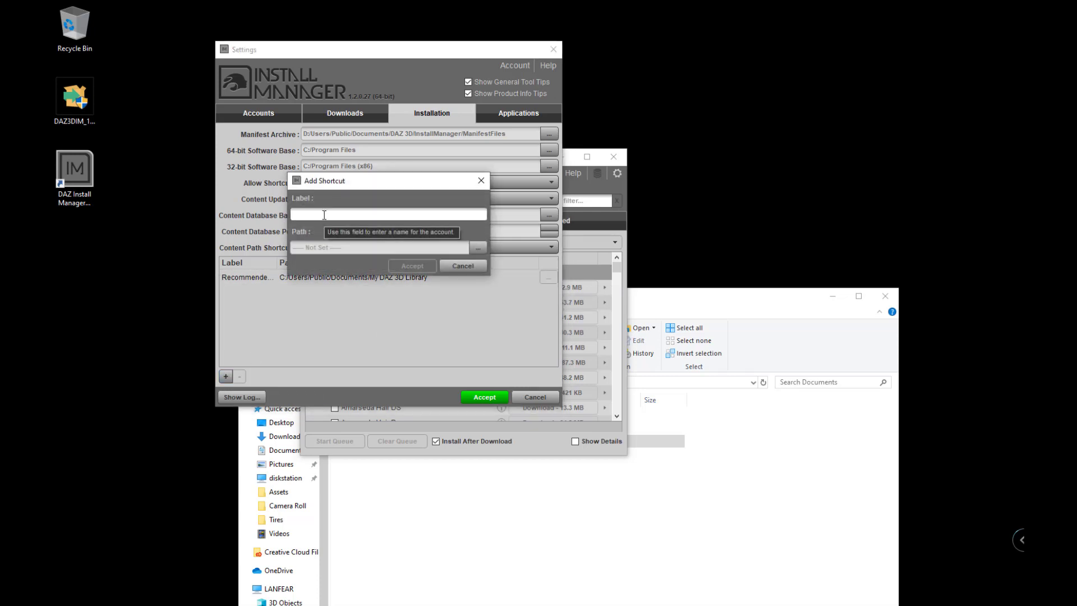
text(DAZ Content)
key(BackSpace)
key(BackSpace)
key(BackSpace)
text(ent)
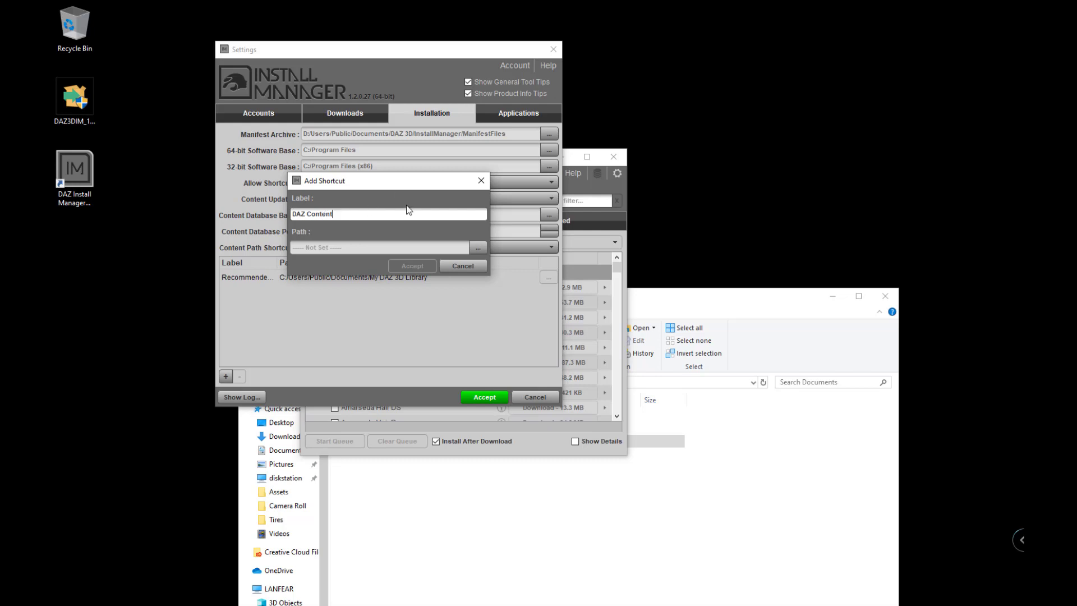
Set the shortcut's path to D:\Users\Public\Documents\My DAZ 3D Library.
click(476, 247)
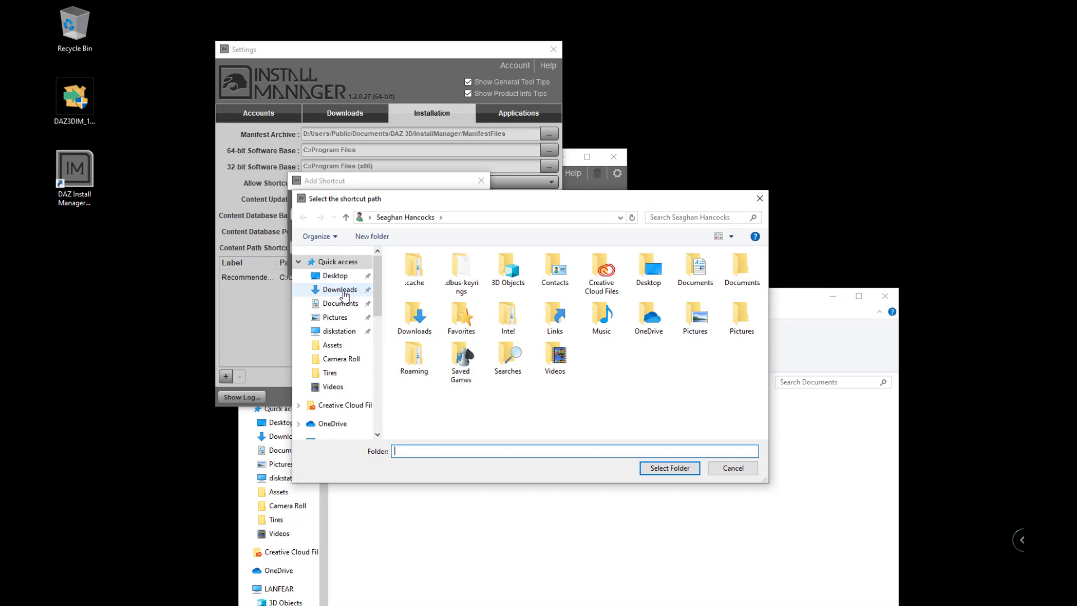
scroll(340, 353, down, 1)
click(337, 405)
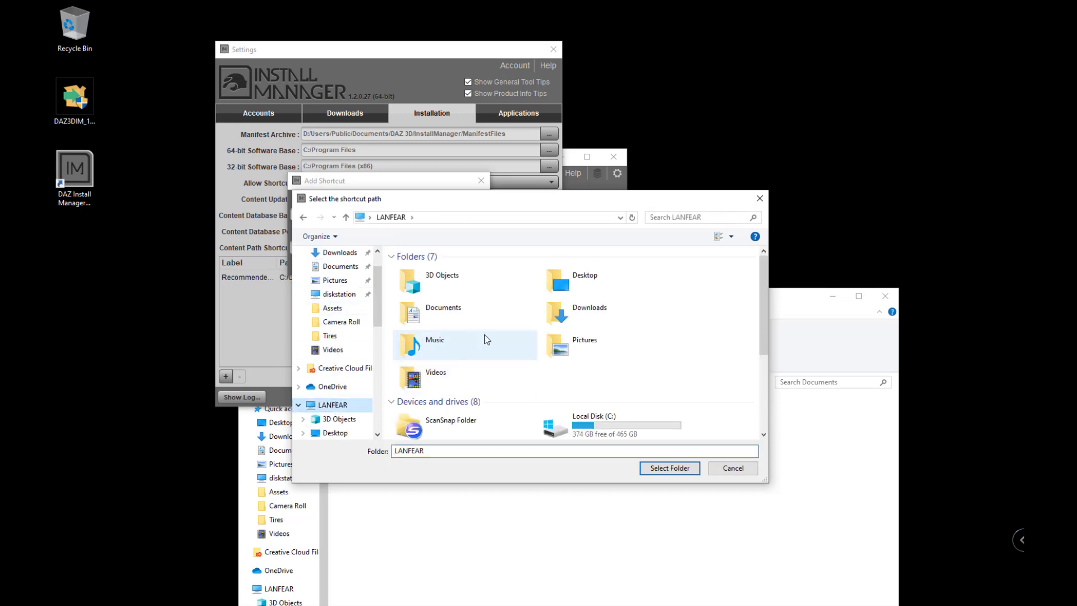
scroll(541, 385, down, 2)
click(444, 398)
double_click(445, 398)
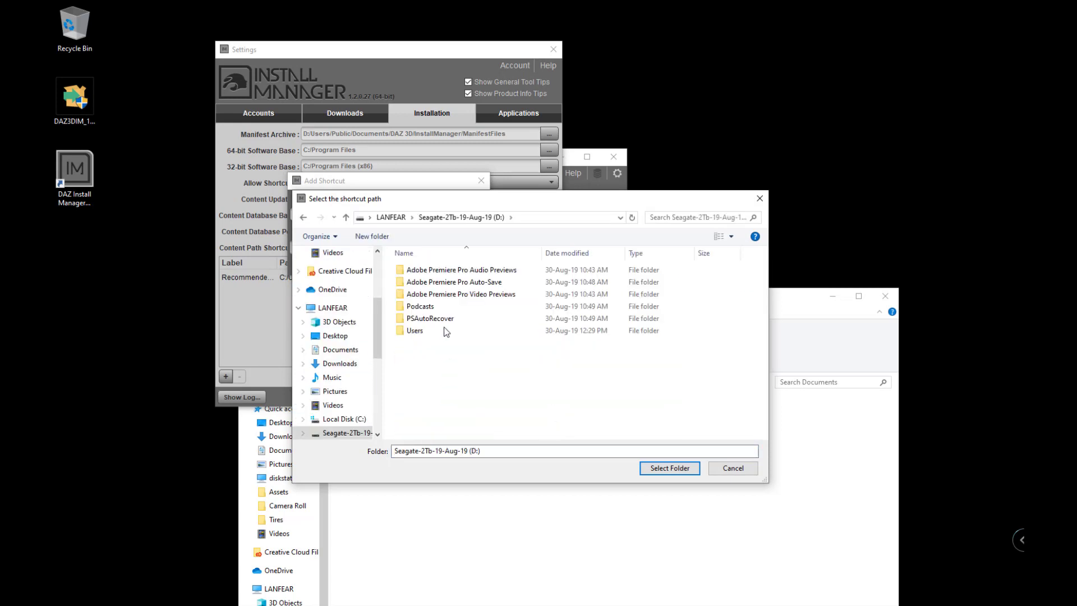
double_click(426, 330)
click(420, 285)
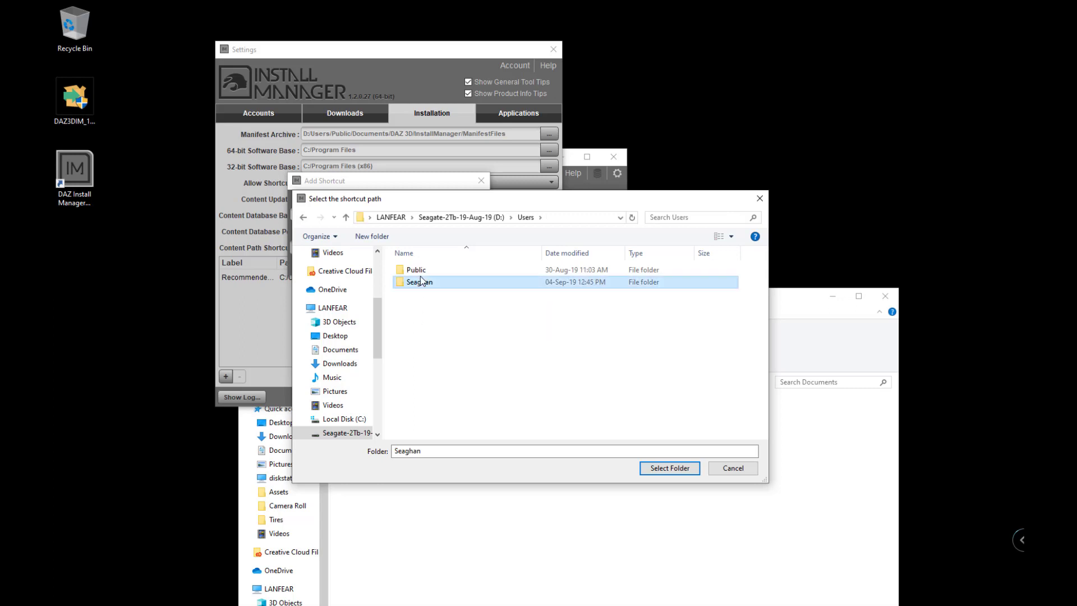
double_click(418, 272)
click(421, 273)
double_click(422, 274)
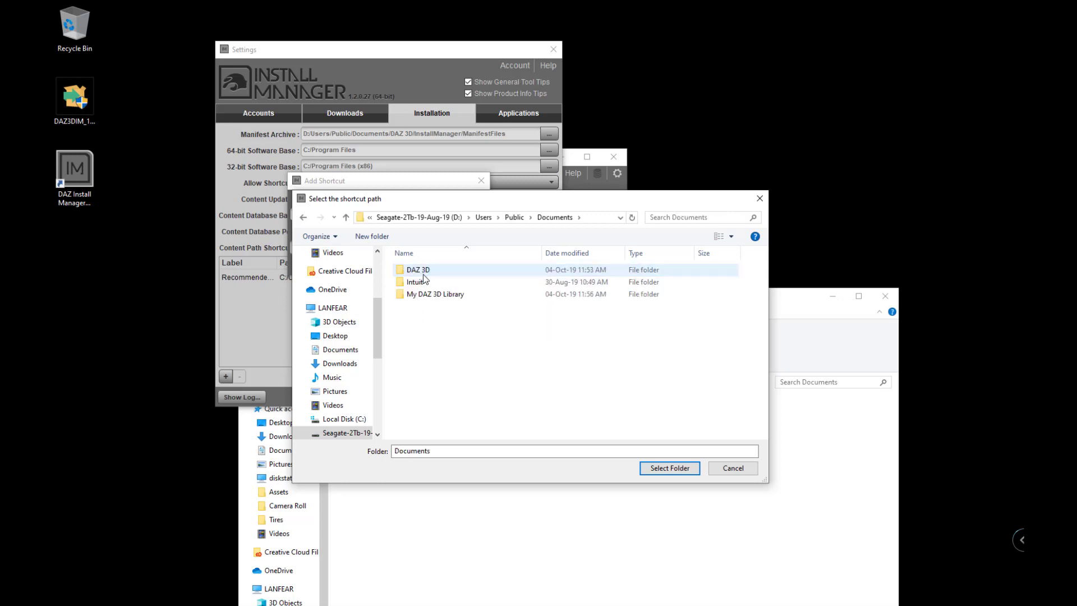
click(433, 294)
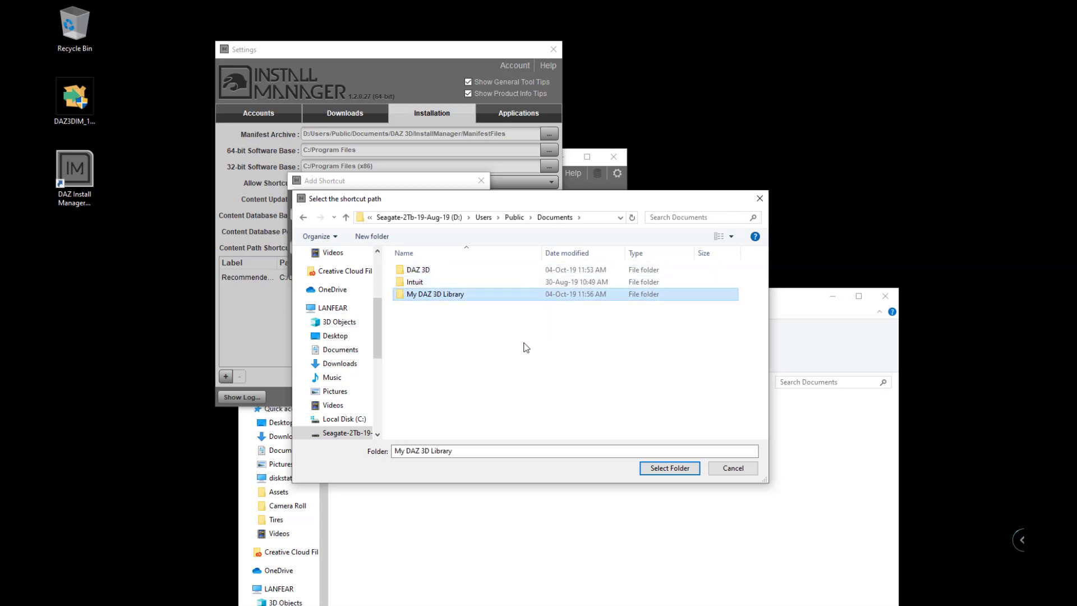
double_click(425, 291)
click(662, 468)
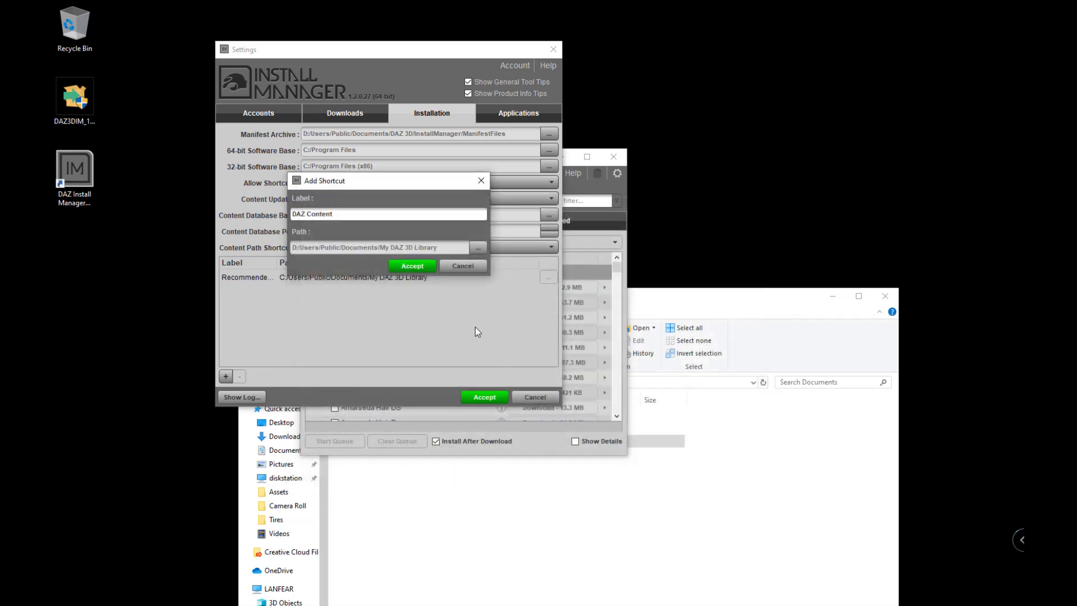
Accept the DAZ Content shortcut and widen the Label column and Settings window.
click(416, 267)
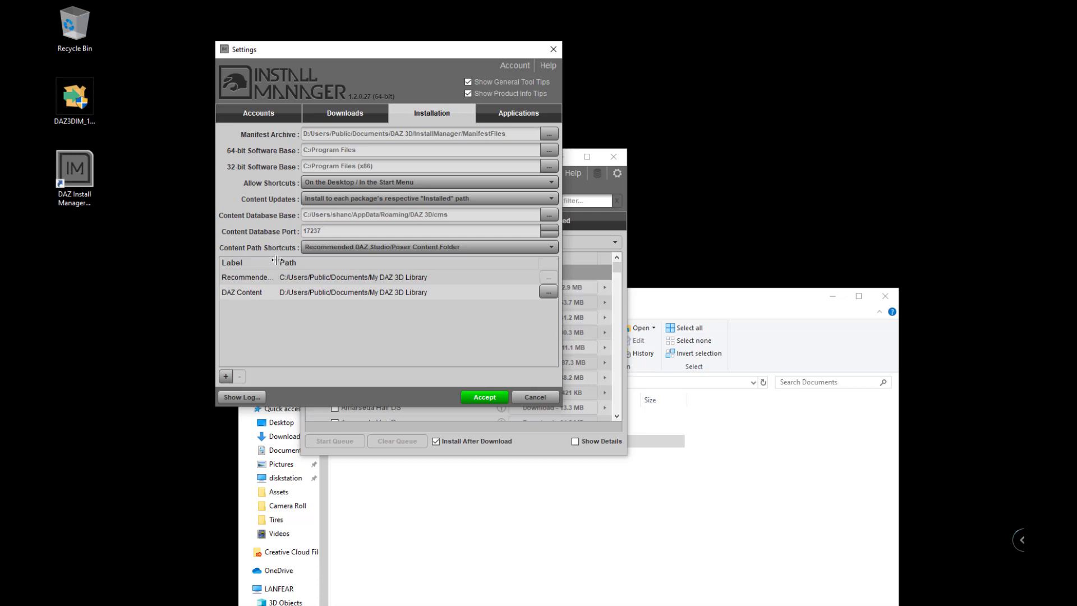
drag(277, 262, 387, 268)
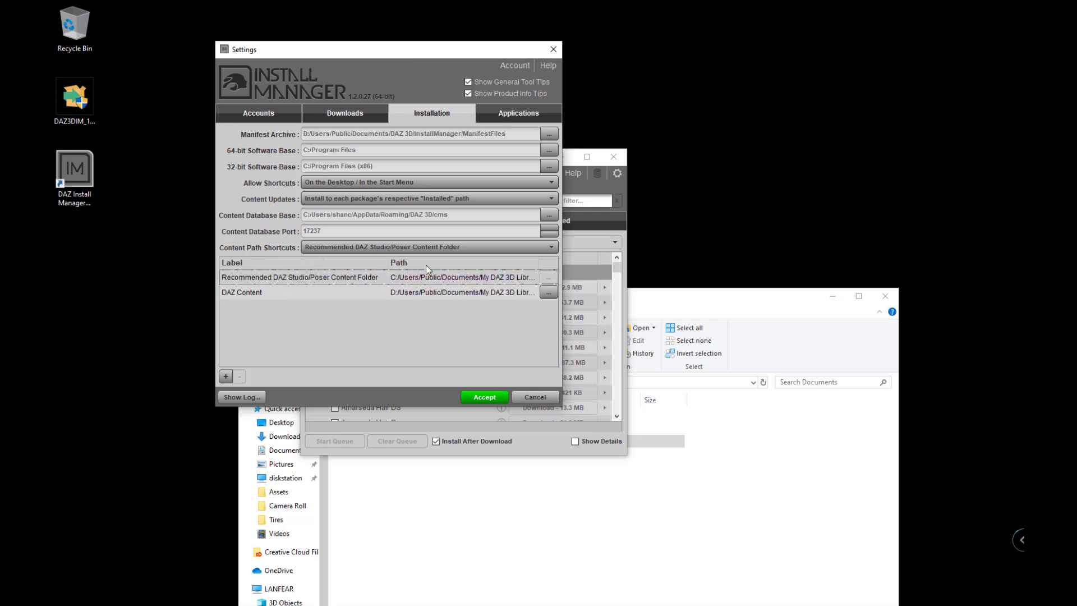
drag(562, 199, 745, 201)
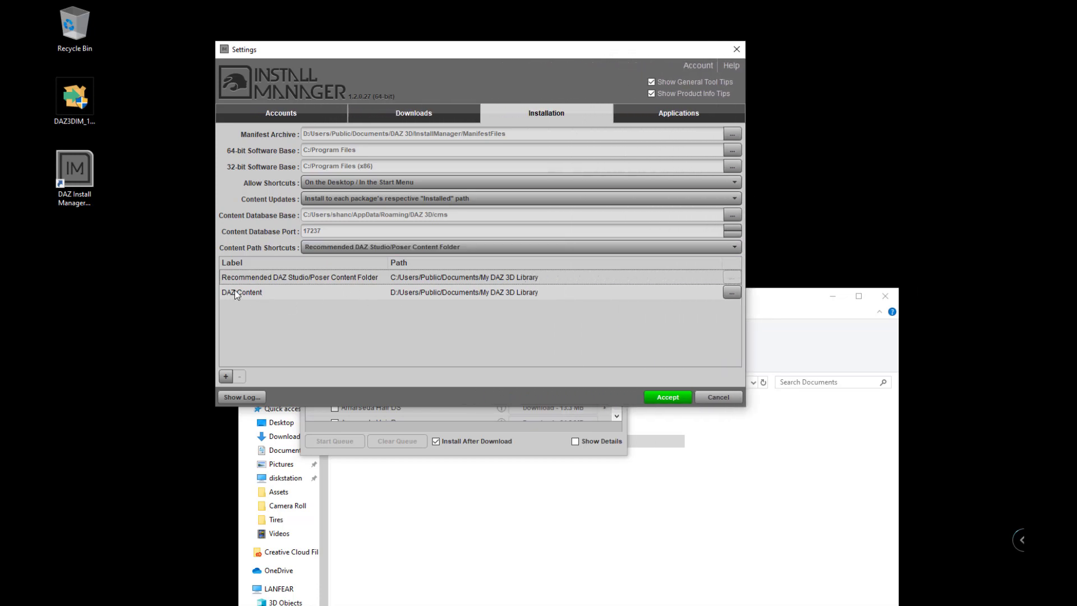
Remove the Recommended DAZ Studio/Poser Content Folder shortcut and glance at the Applications settings.
mouse_move(406, 291)
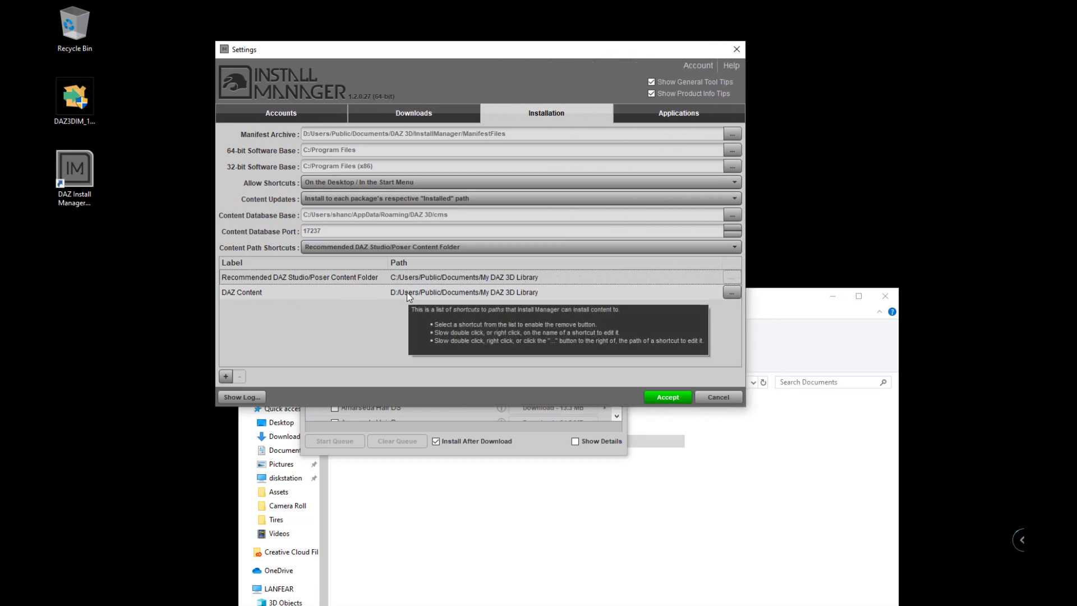
click(347, 292)
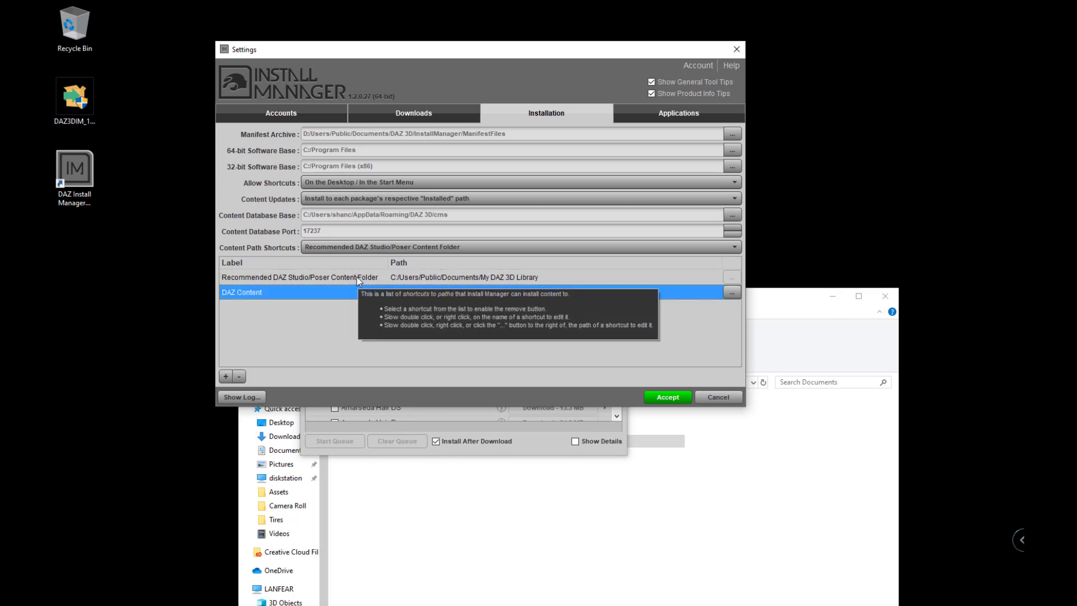
click(359, 279)
mouse_move(357, 319)
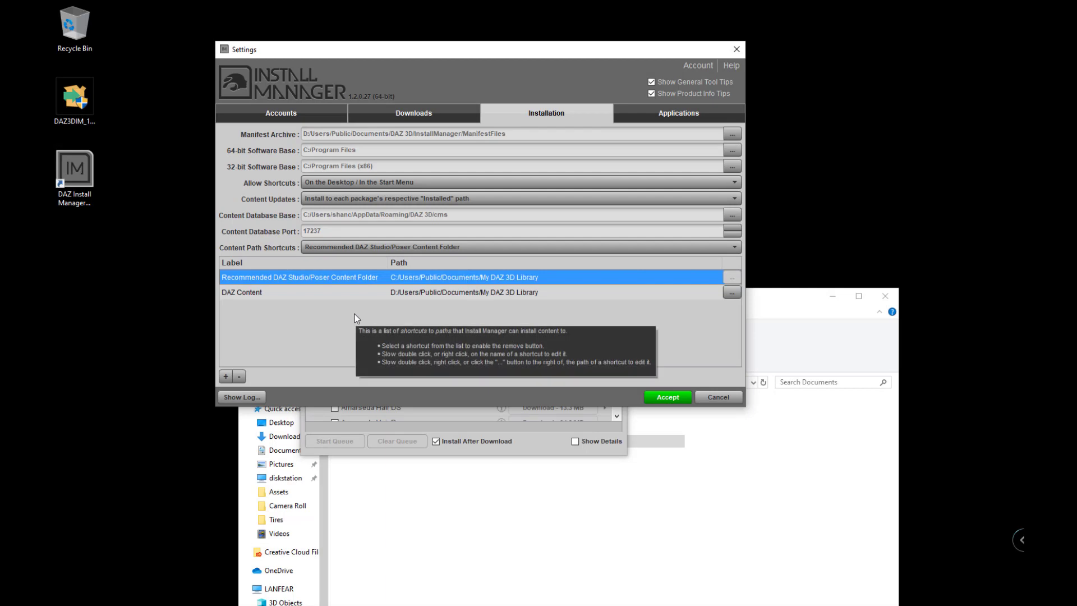
click(239, 375)
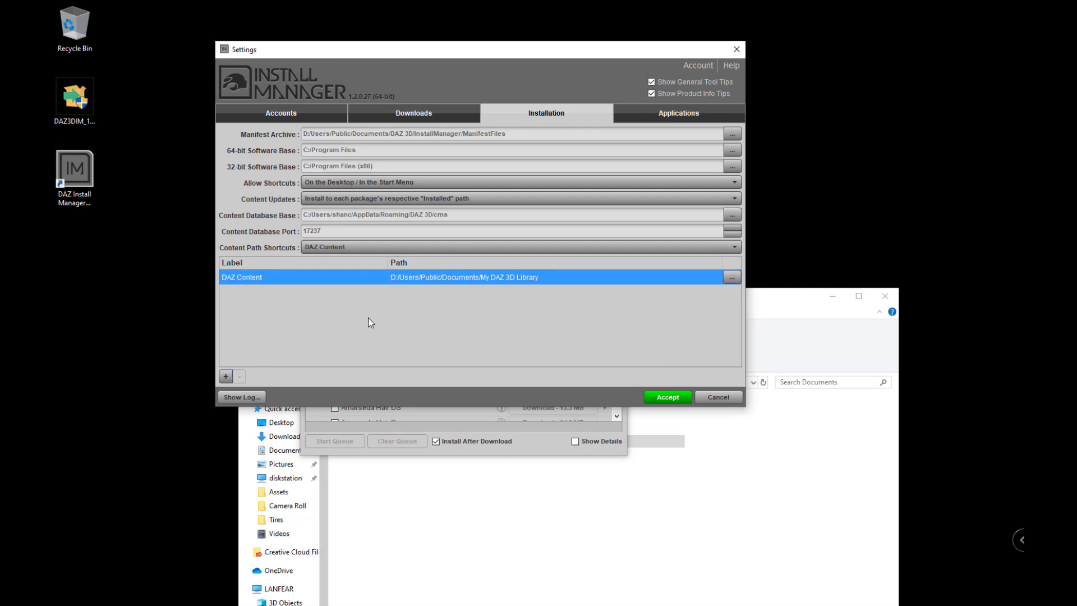
mouse_move(368, 317)
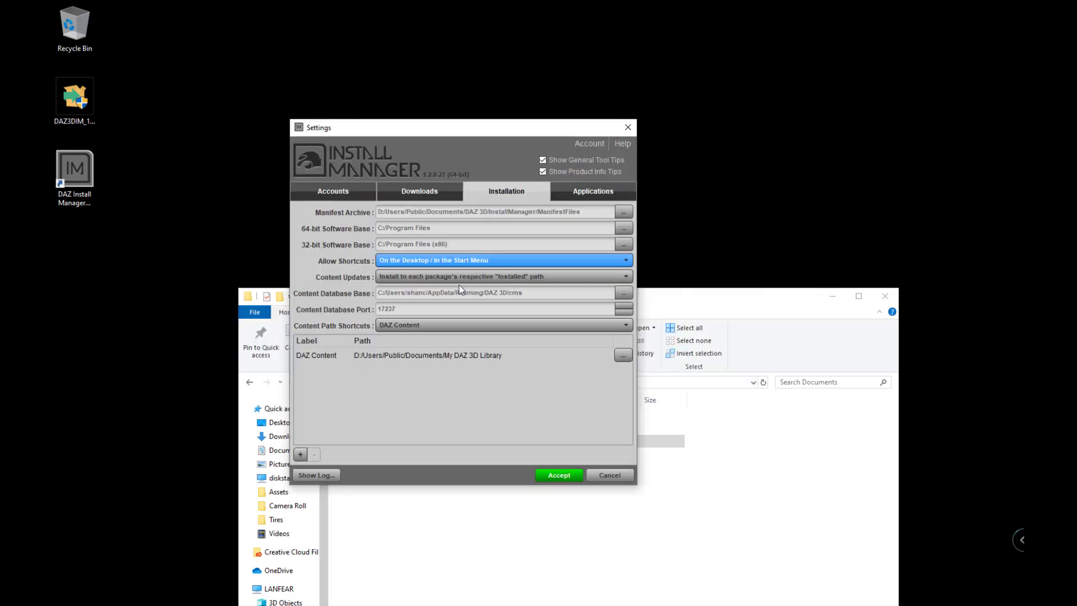
click(597, 190)
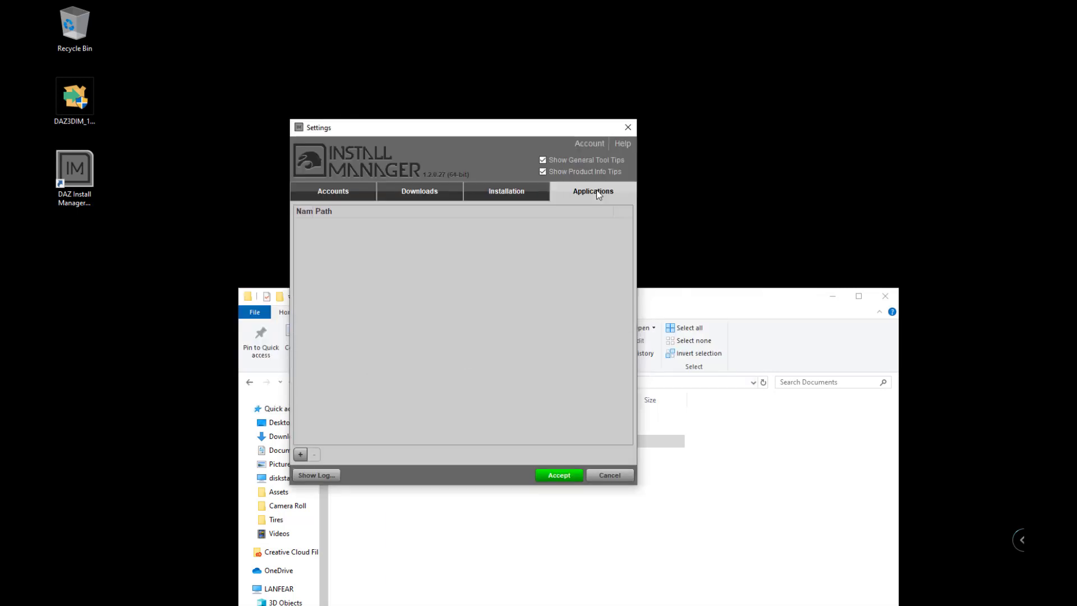
click(511, 192)
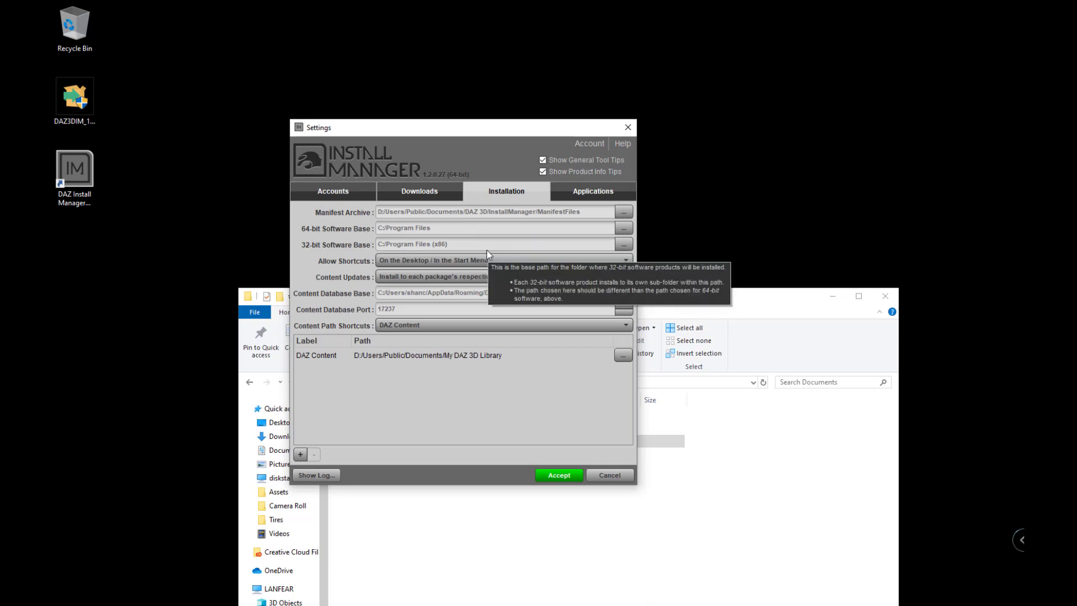
Accept and close the Install Manager settings, then bring File Explorer to the front.
click(566, 475)
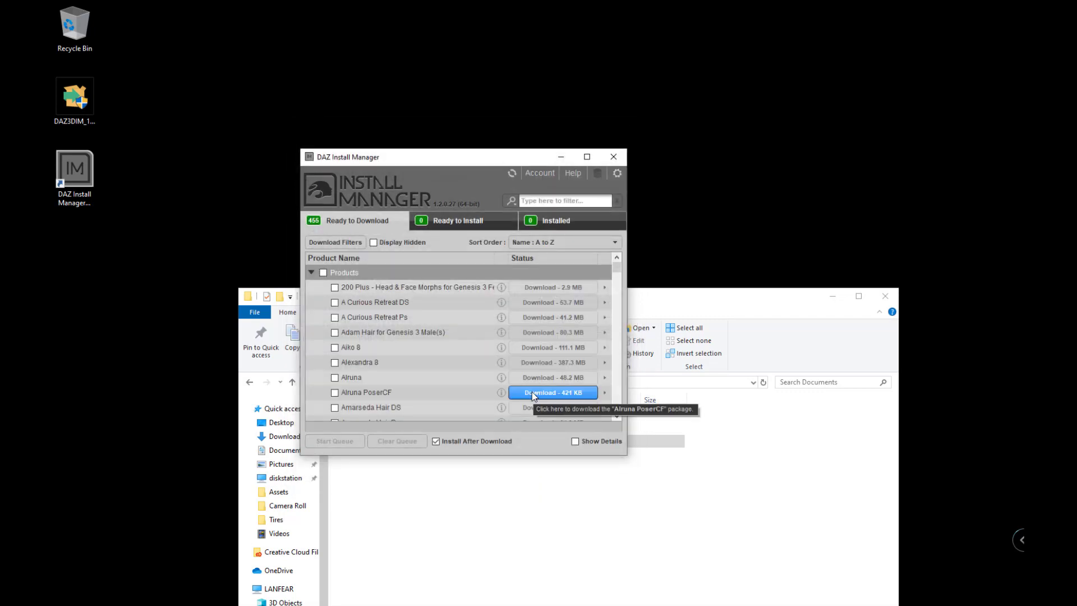
click(647, 297)
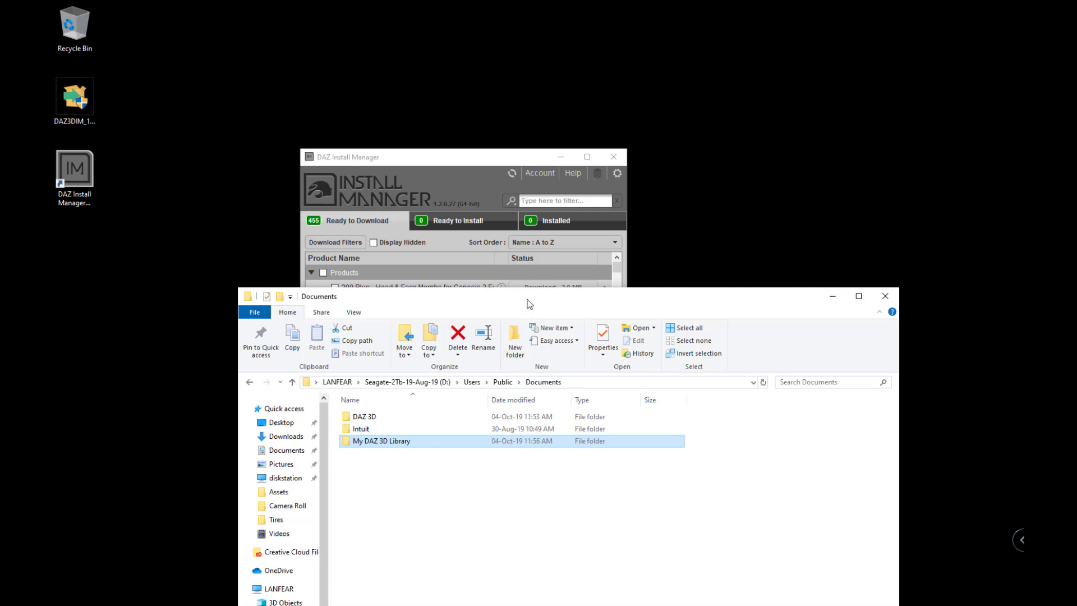
Browse to C:\Users\Public\Public Documents in File Explorer.
drag(529, 304, 520, 173)
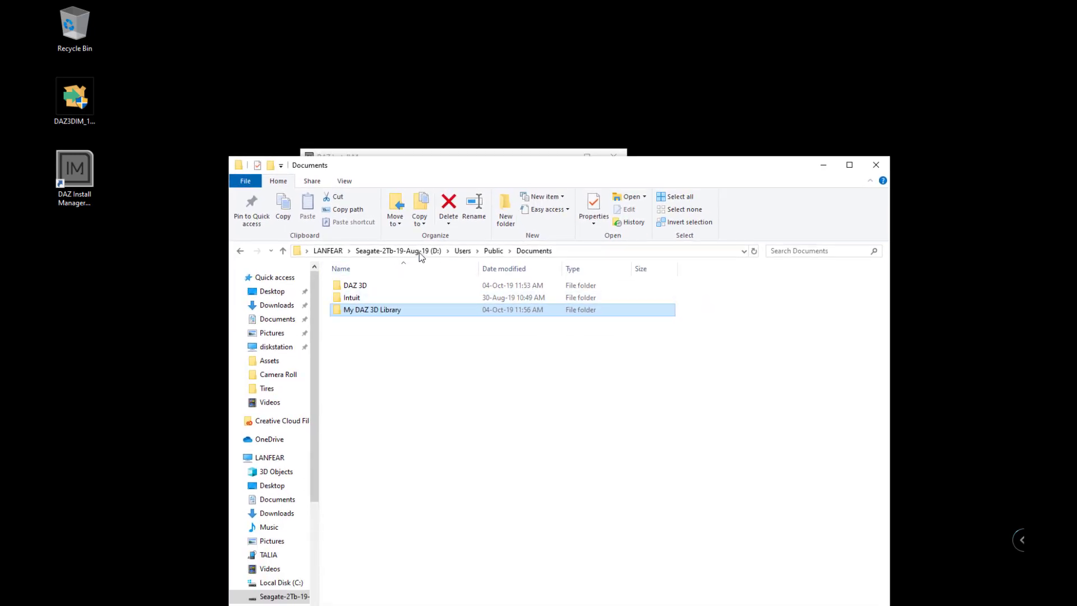
click(269, 457)
double_click(677, 406)
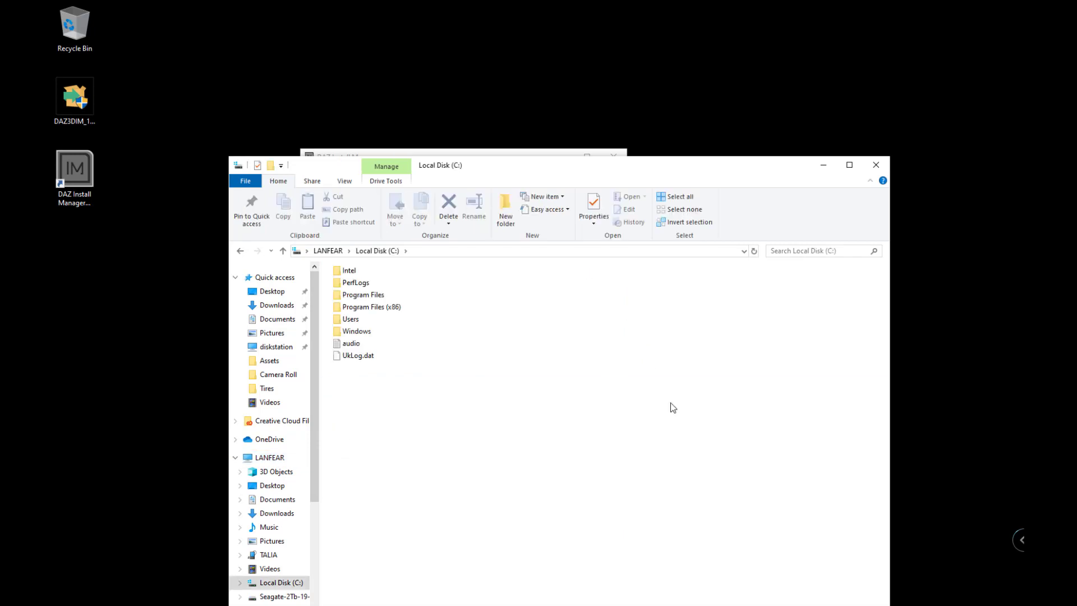
double_click(351, 318)
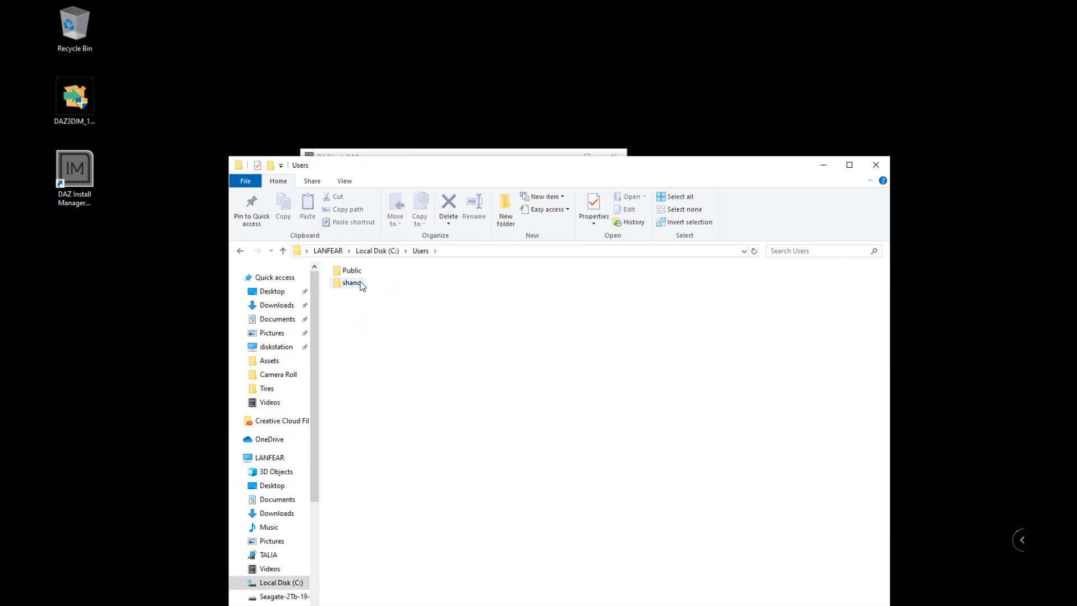
double_click(351, 271)
double_click(364, 294)
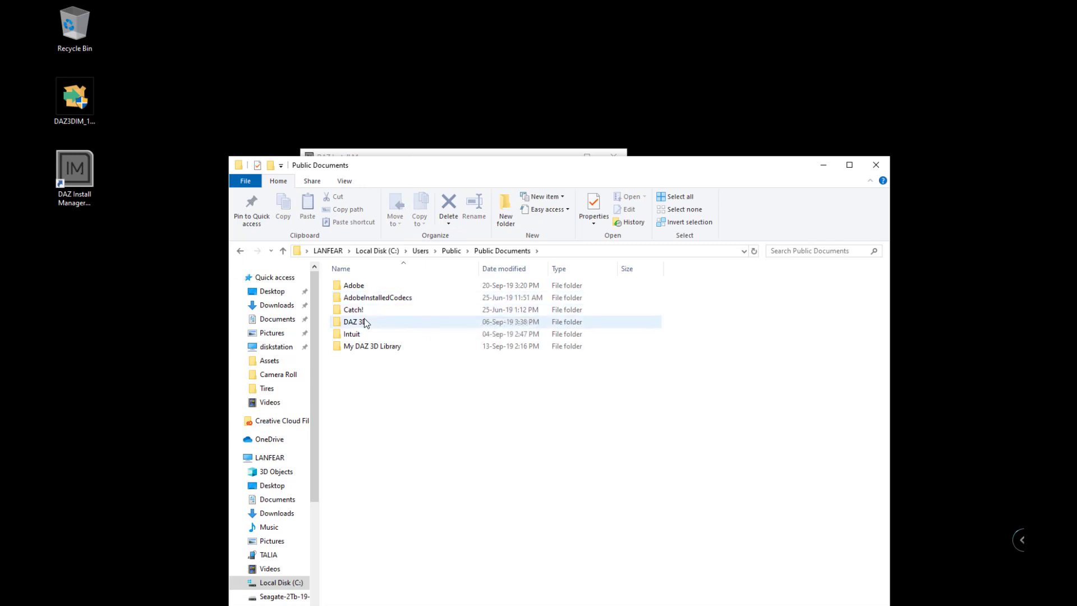
Check the DAZ 3D and My DAZ 3D Library folders, recycle both, then close Explorer.
double_click(372, 345)
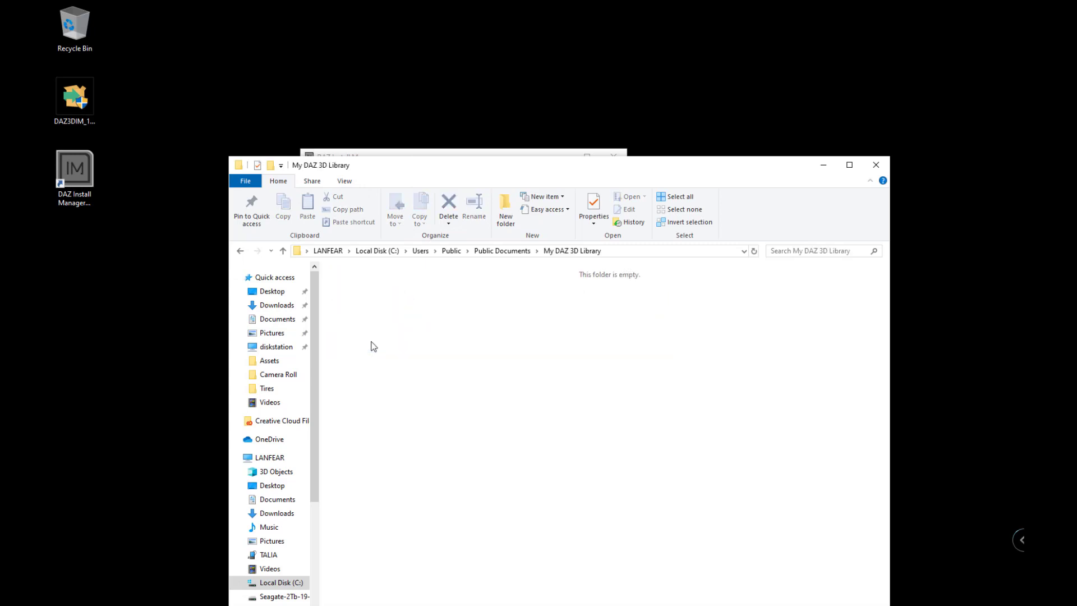
key(alt+Left)
double_click(368, 324)
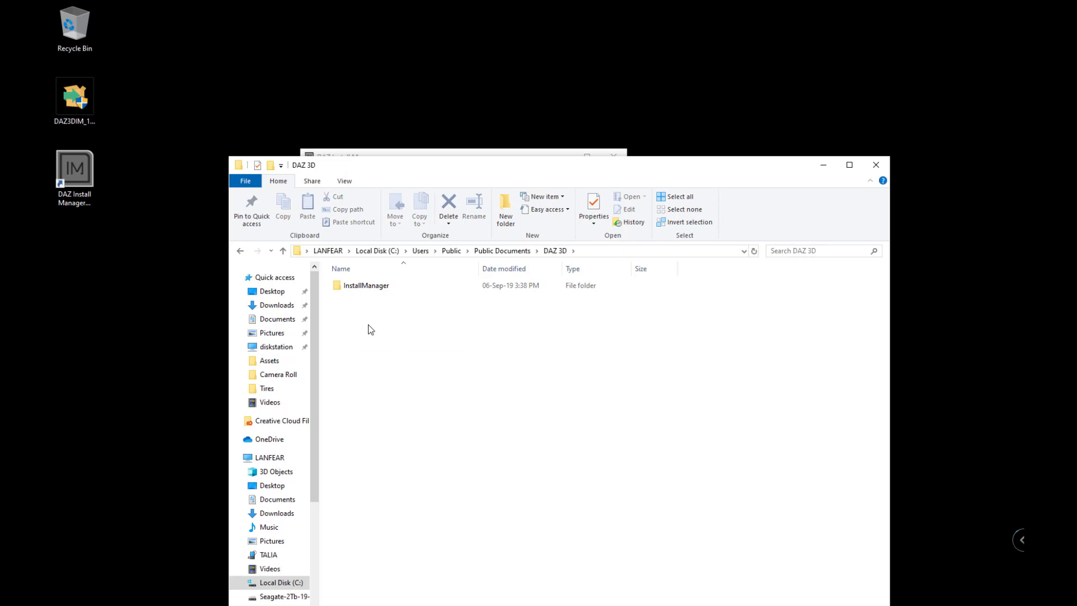
key(alt+Left)
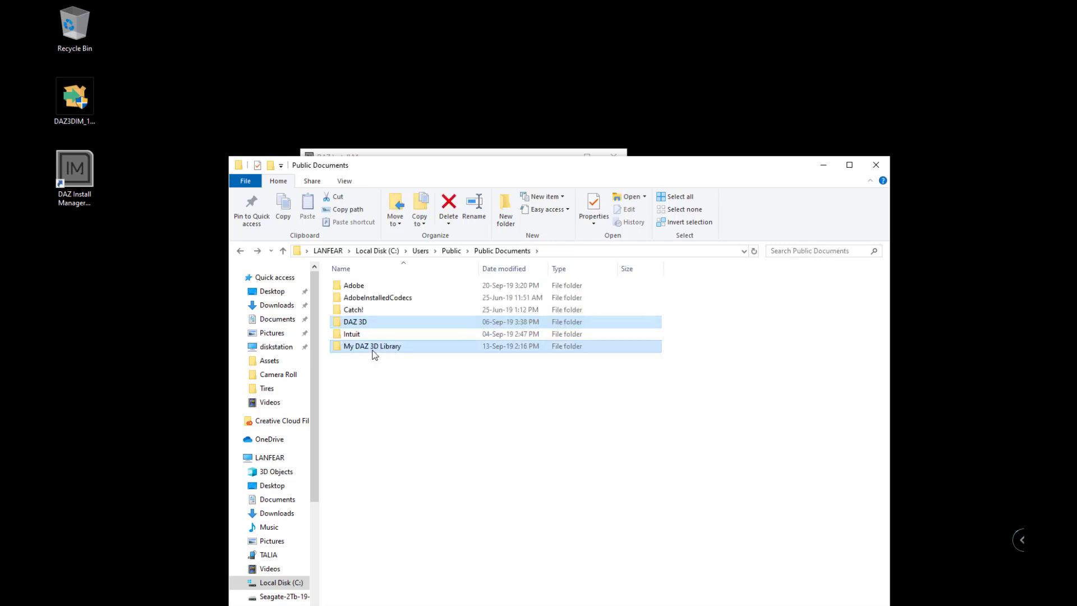
key(Delete)
key(Return)
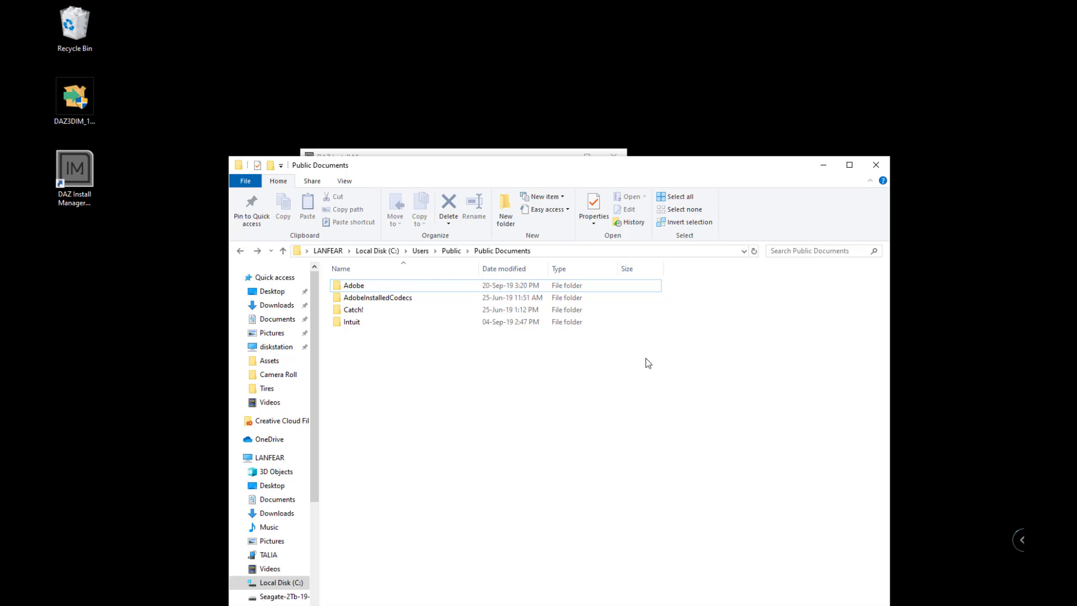
drag(645, 169, 636, 162)
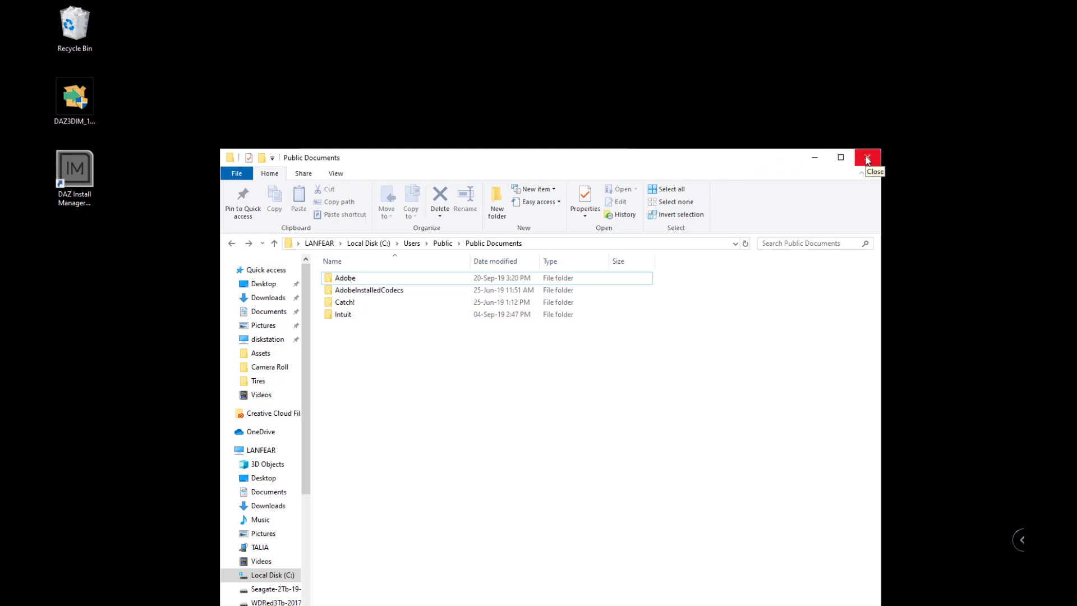
click(867, 159)
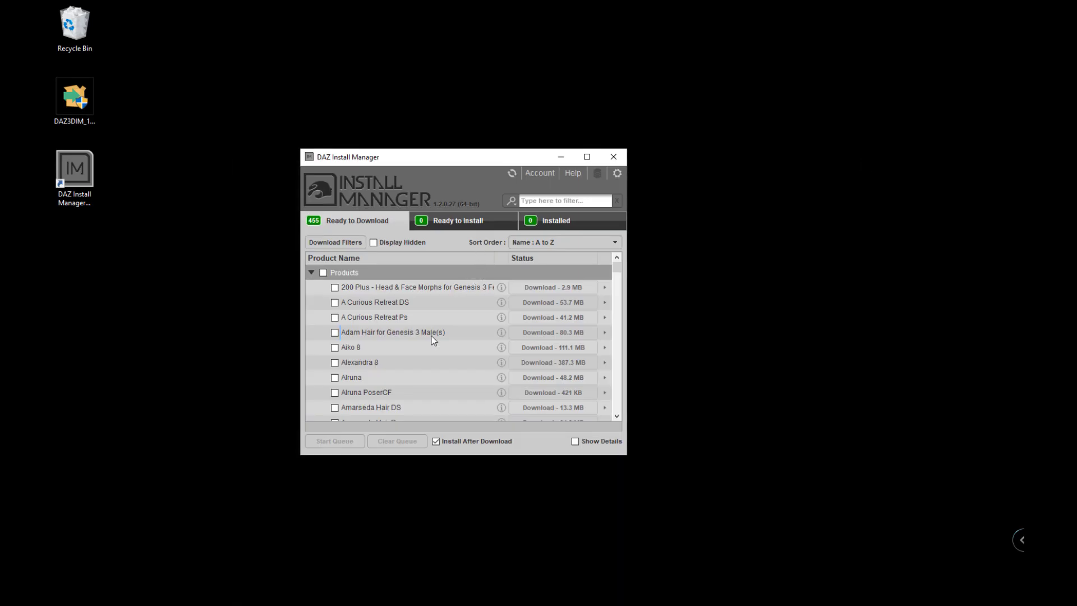
Mark DAZ Studio 4.12 Public Build for download.
scroll(370, 331, down, 10)
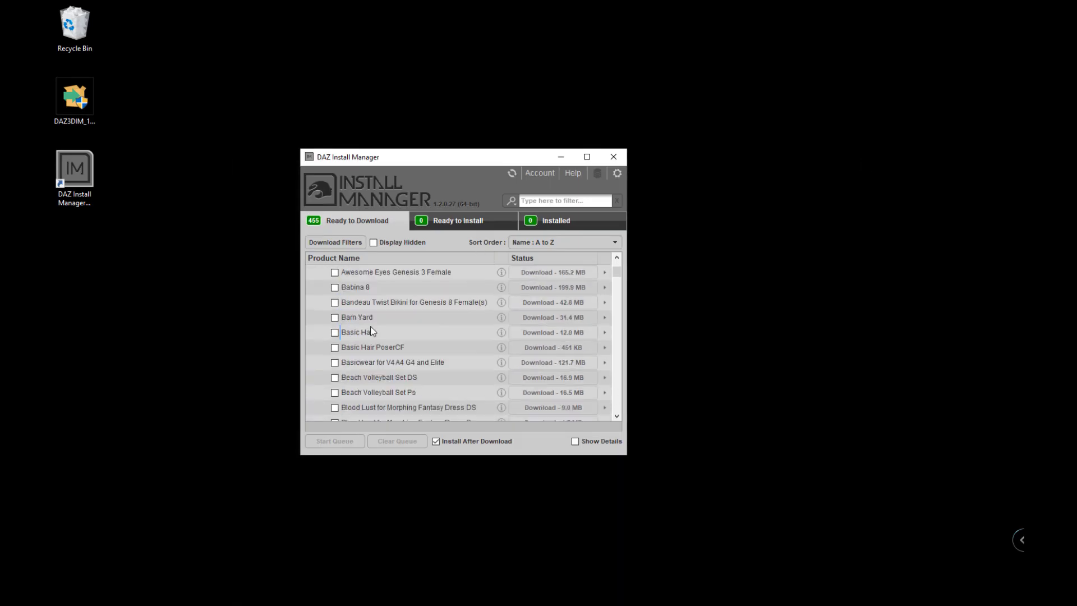
scroll(370, 329, down, 15)
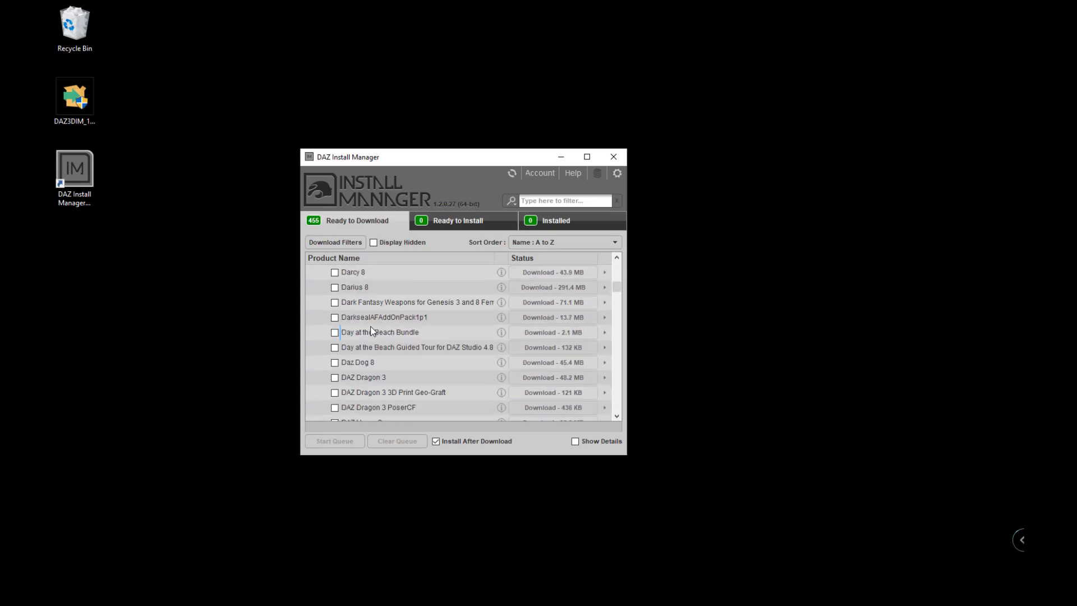
scroll(370, 327, down, 4)
scroll(339, 323, up, 1)
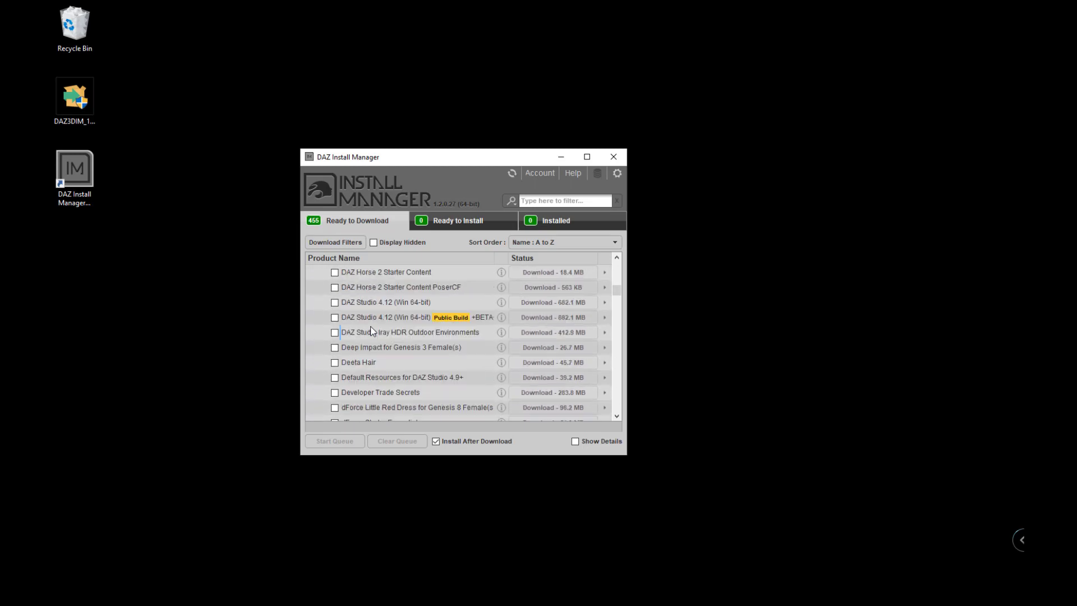
click(335, 318)
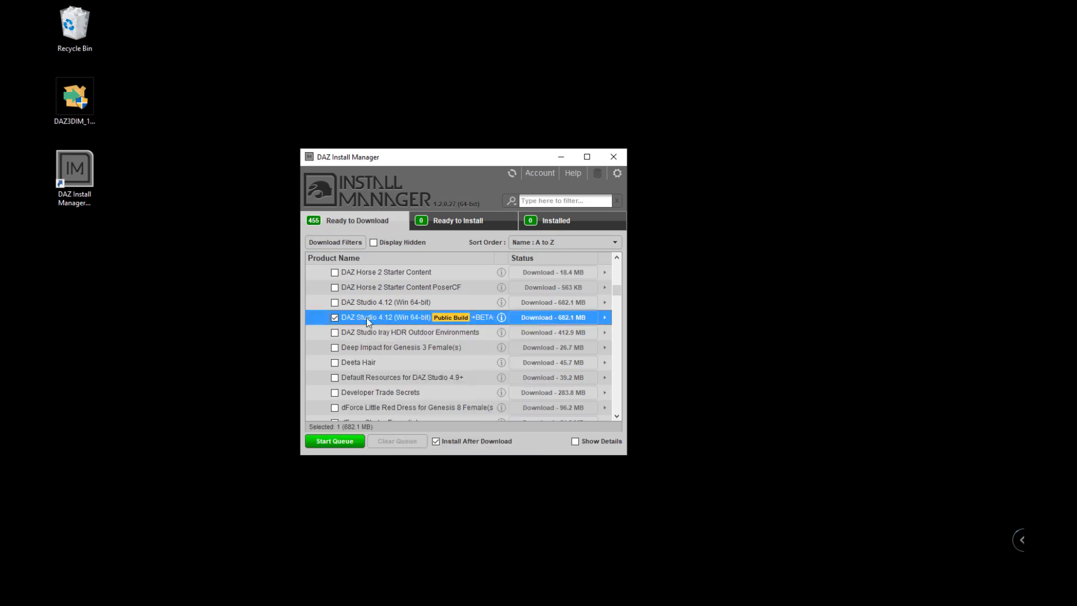
mouse_move(396, 319)
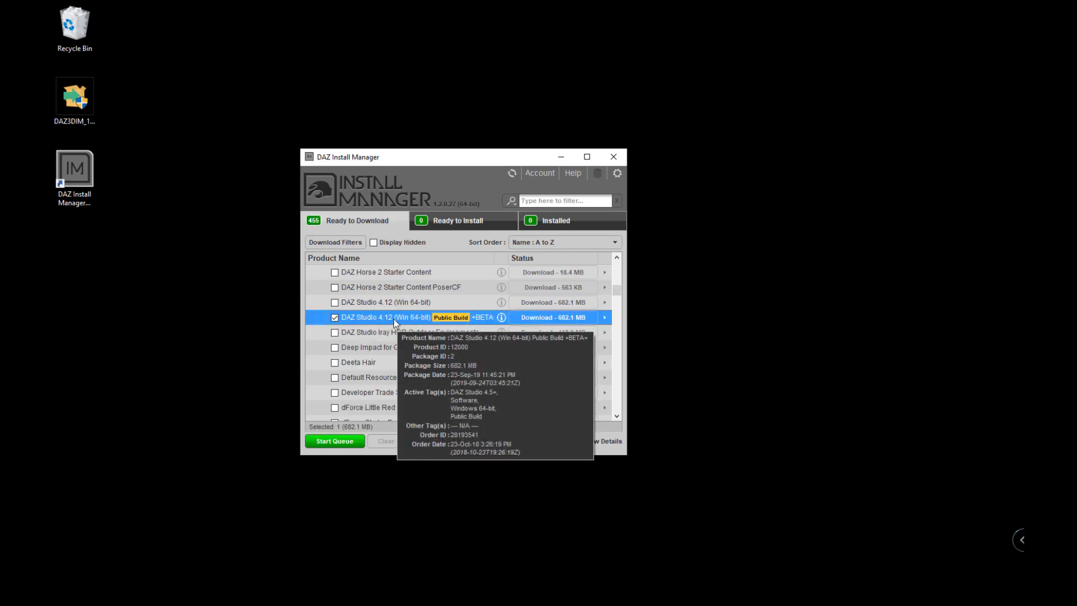
Scroll the Ready to Download list down to the PostgreSQL CMS entries.
scroll(394, 318, down, 6)
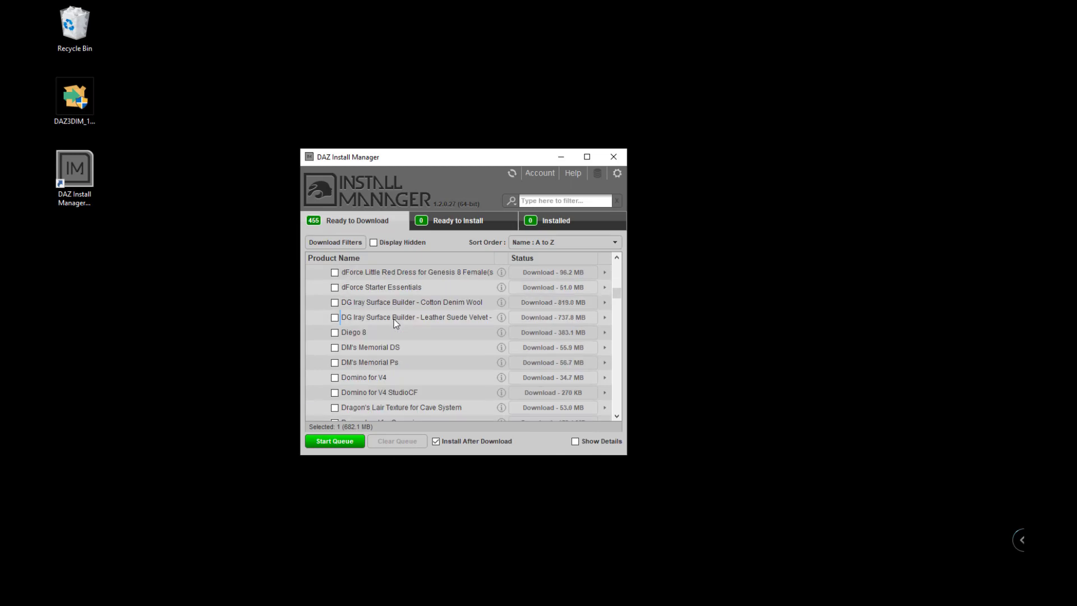
scroll(393, 319, down, 4)
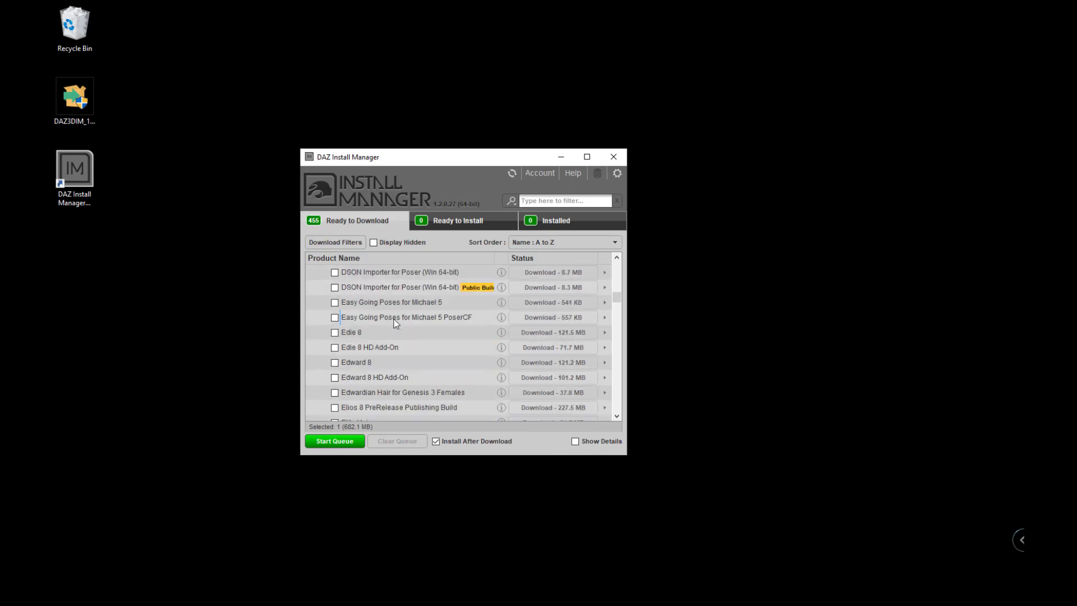
scroll(396, 322, down, 7)
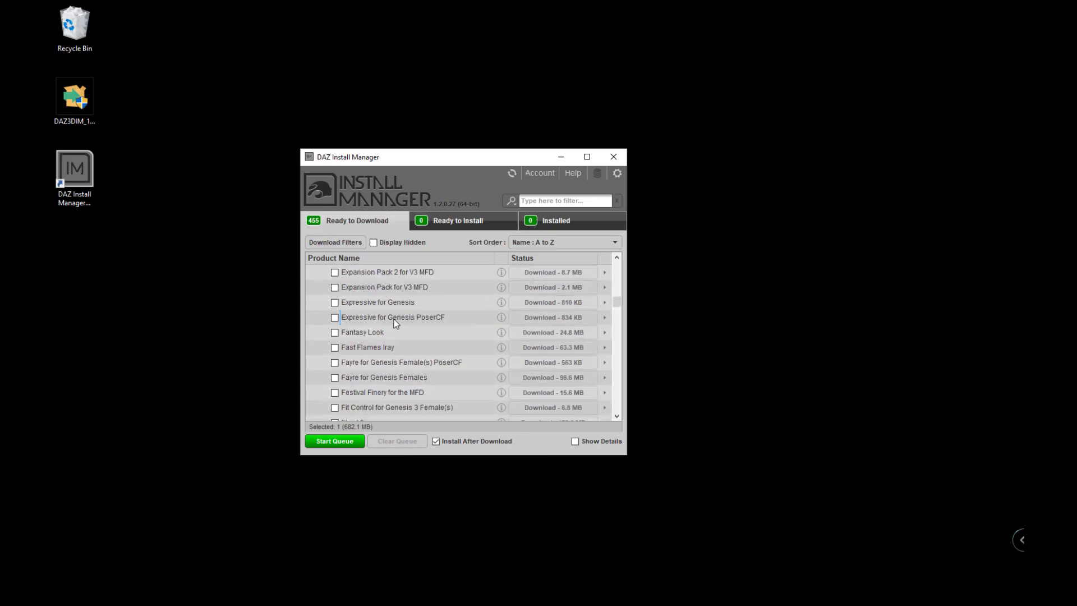
scroll(396, 322, down, 8)
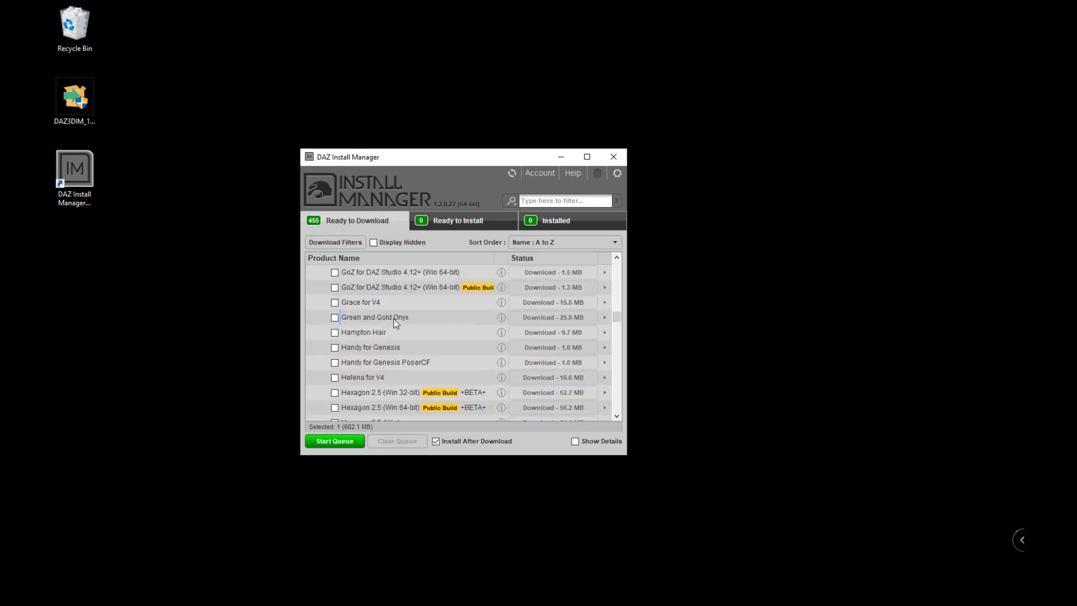
scroll(395, 322, down, 6)
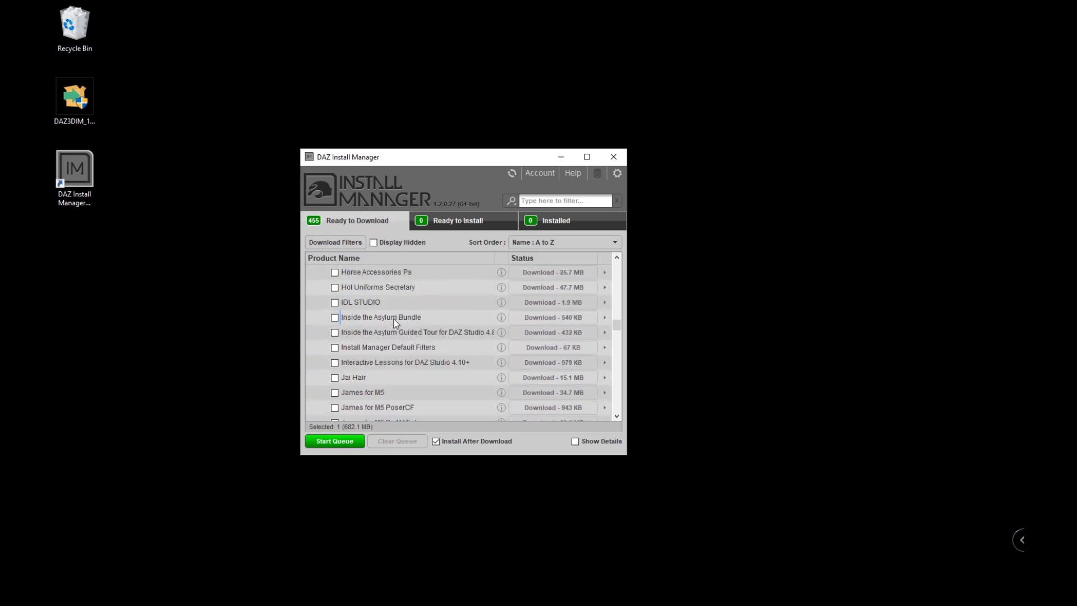
scroll(396, 322, down, 8)
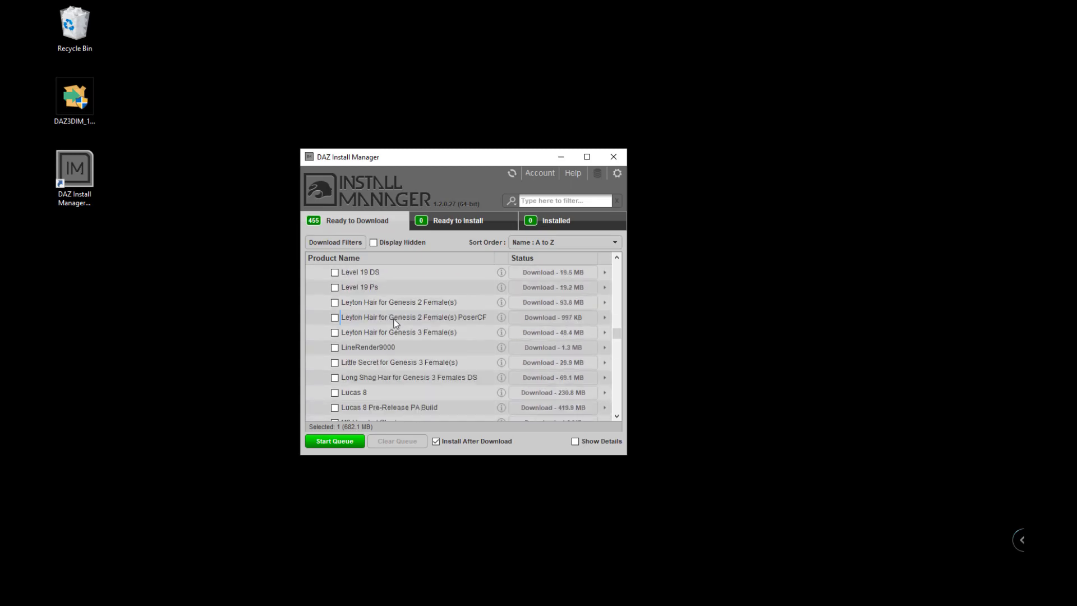
scroll(396, 322, down, 8)
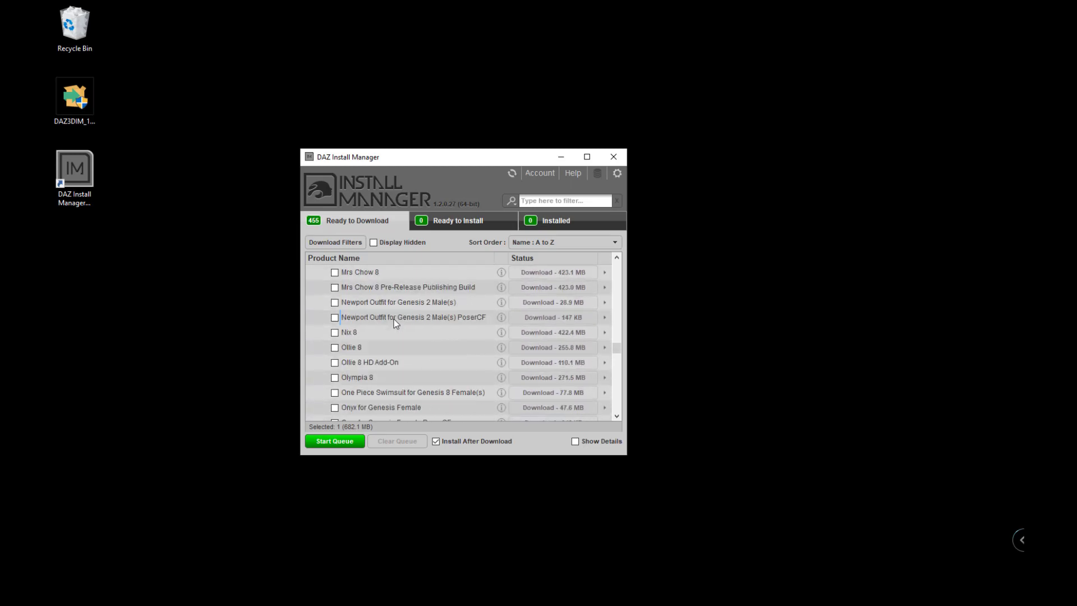
scroll(396, 322, down, 5)
scroll(394, 318, down, 4)
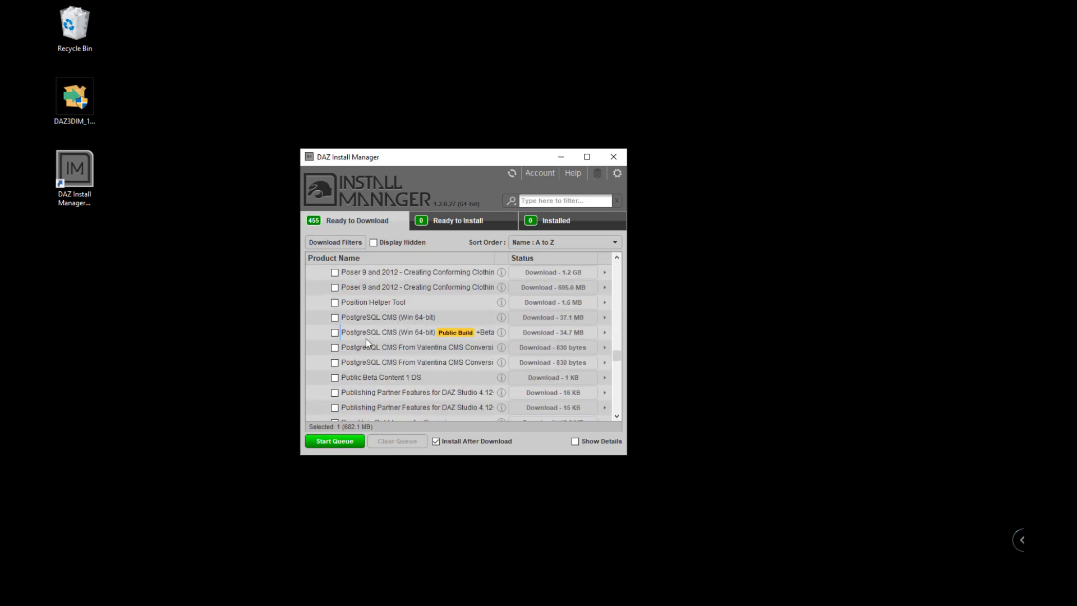
Select the PostgreSQL CMS, Valentina CMS Conversion and Publishing Partner Features Public Builds, dropping the non-Public Valentina entry.
click(335, 333)
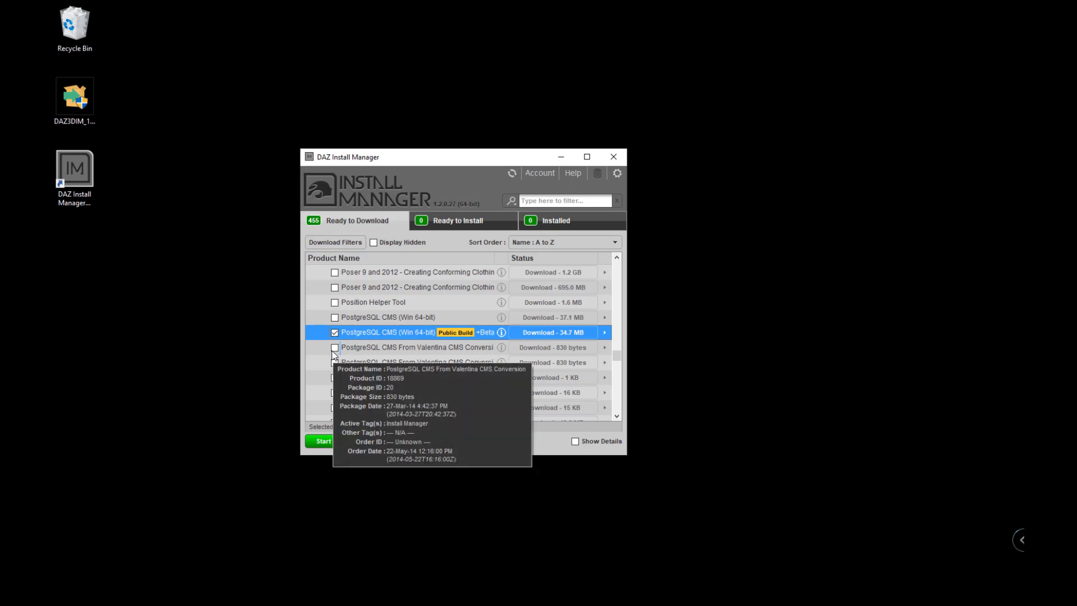
click(334, 349)
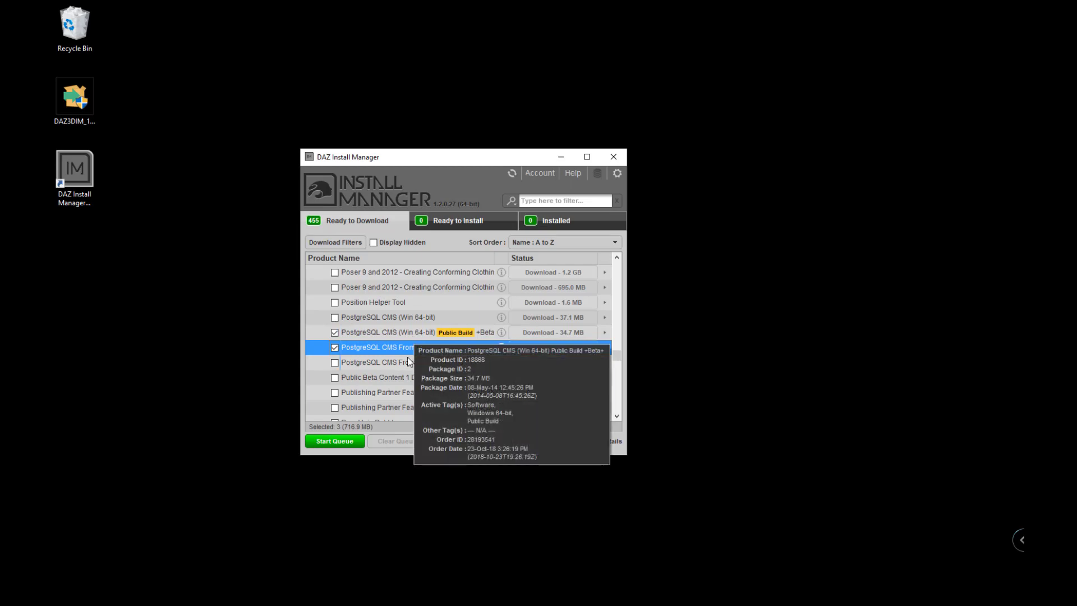
scroll(432, 370, down, 1)
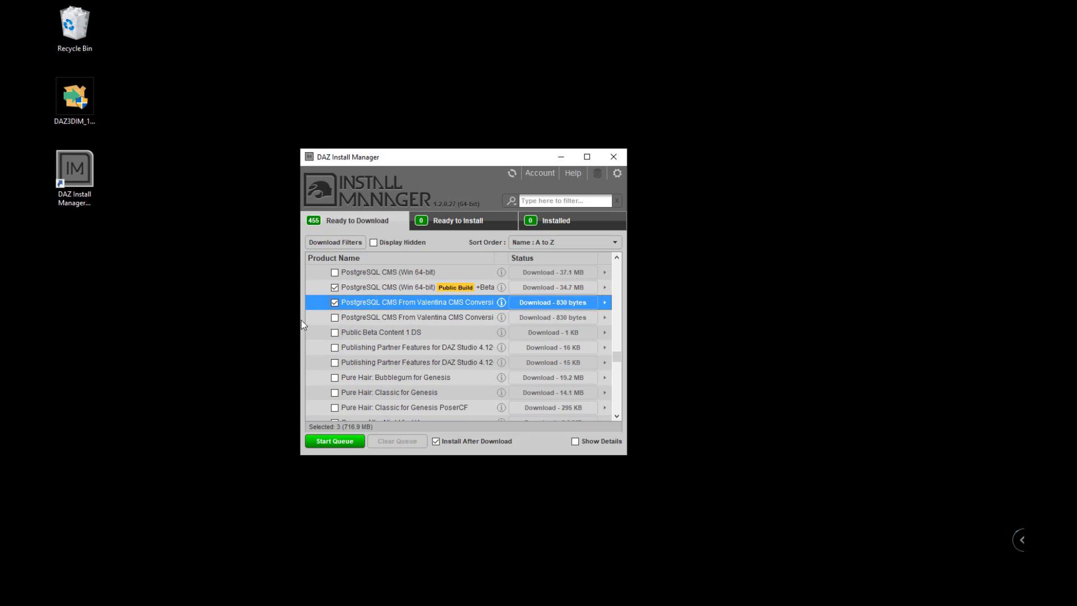
drag(297, 319, 184, 317)
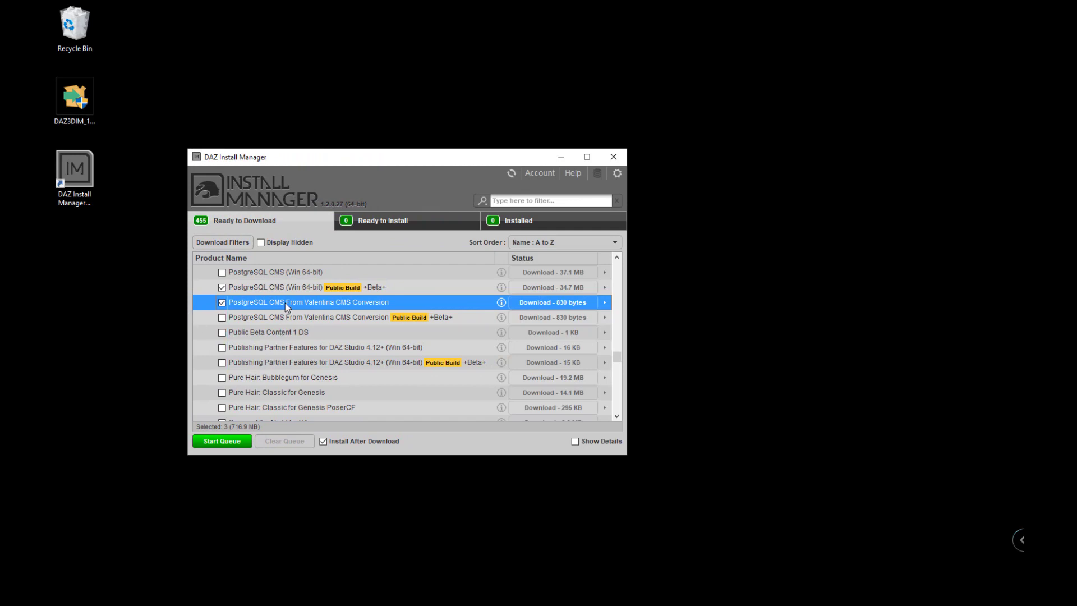
mouse_move(297, 320)
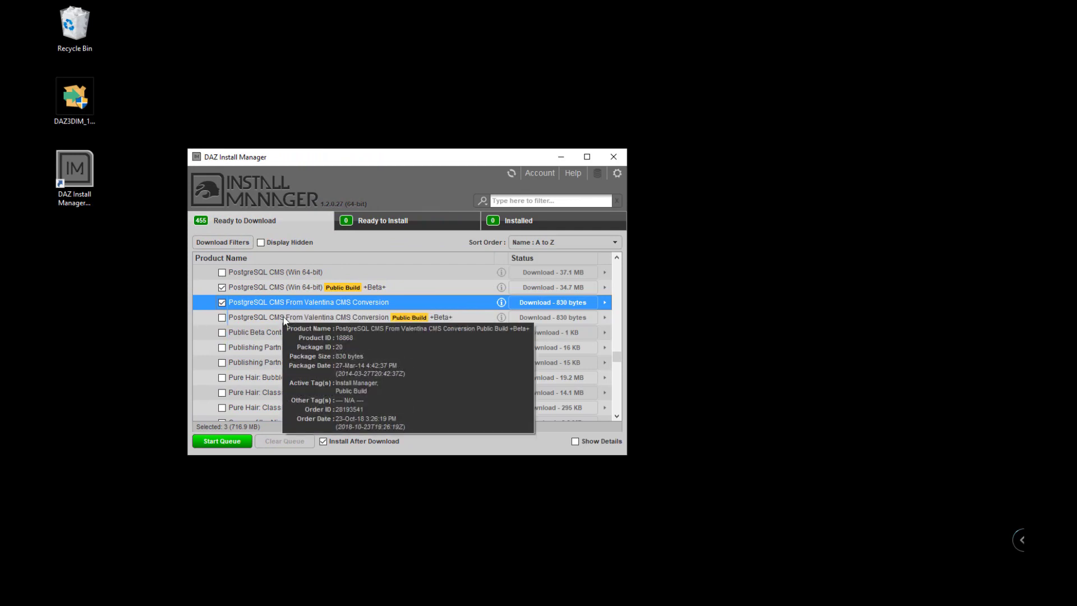
click(222, 302)
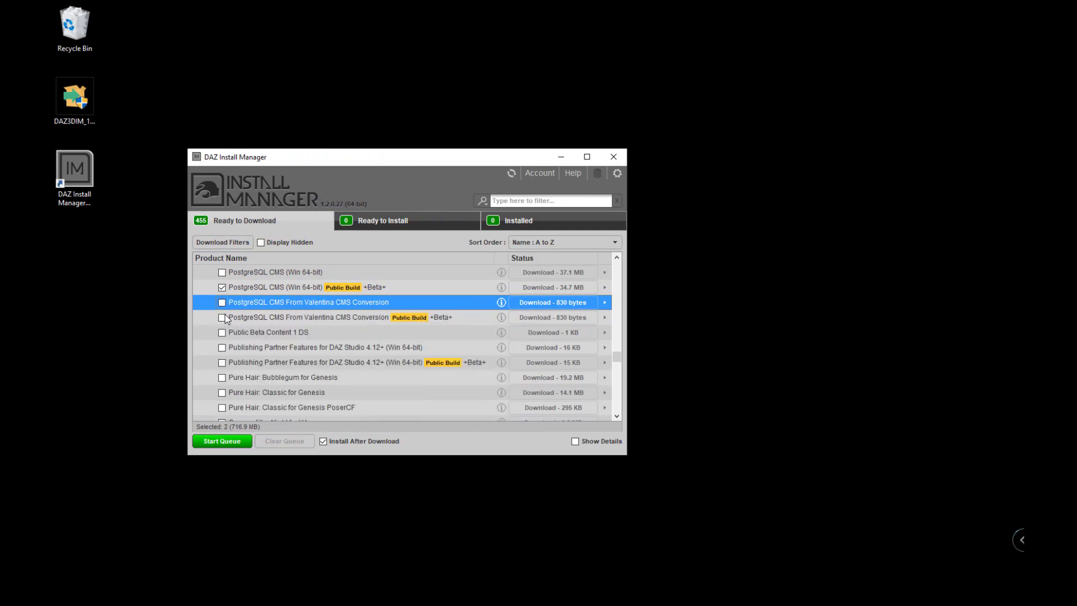
click(224, 317)
click(222, 363)
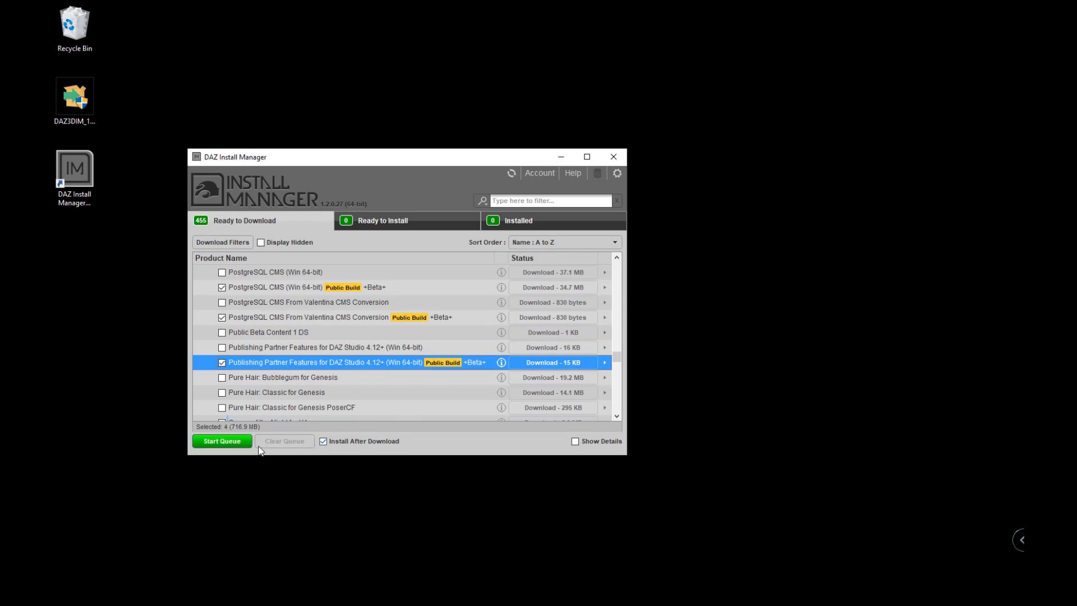
Run the queue to download and install the four selected packages, then move the window aside.
click(224, 441)
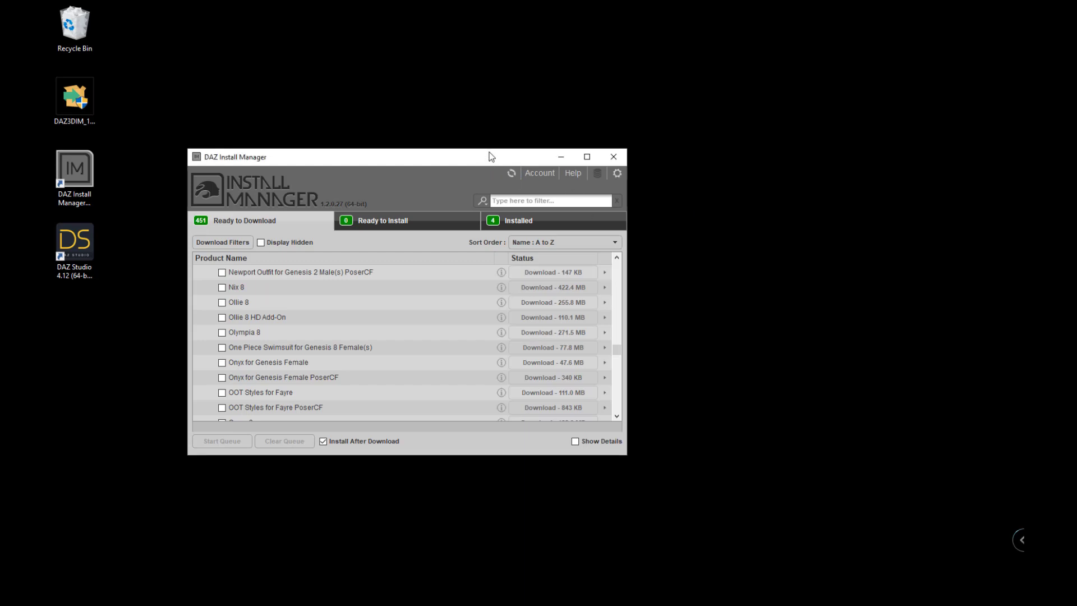
drag(481, 161, 510, 130)
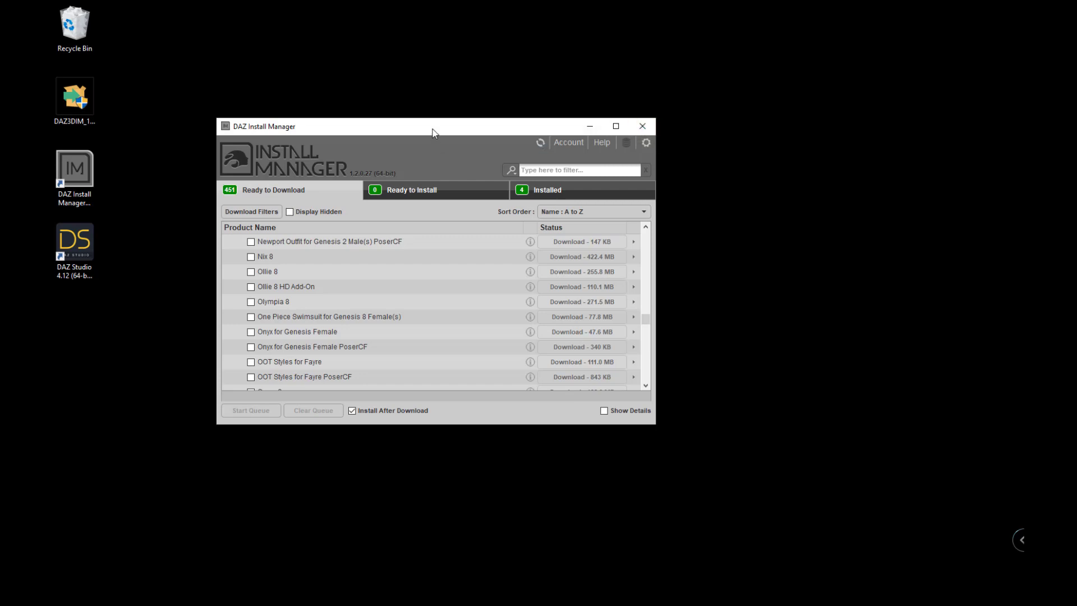
Launch DAZ Studio 4.12, accept the D: library, dismiss the PostgreSQL error and opt in to statistics.
click(82, 240)
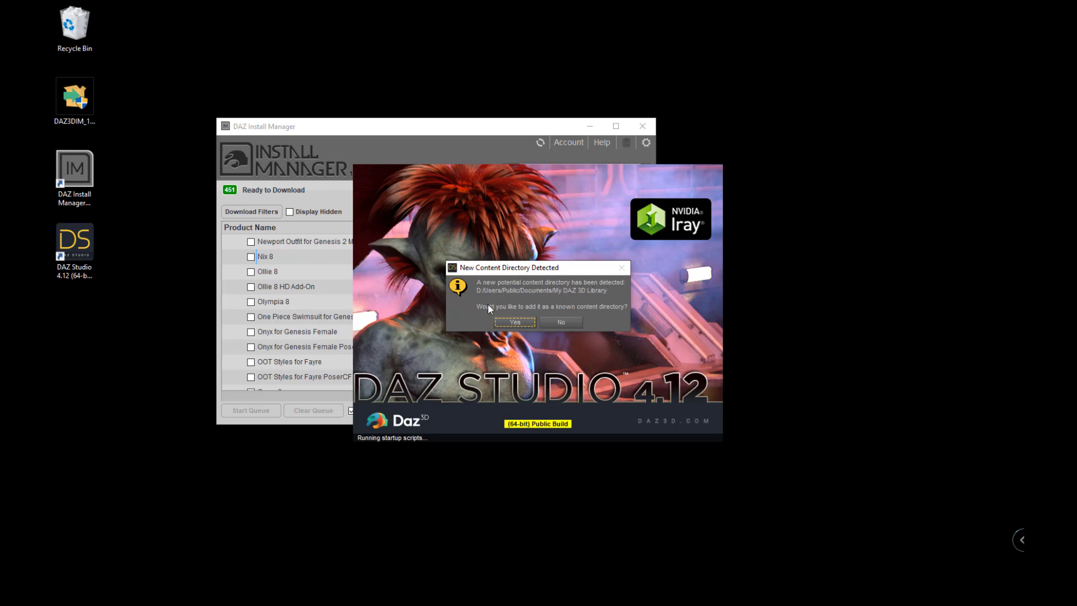
click(514, 322)
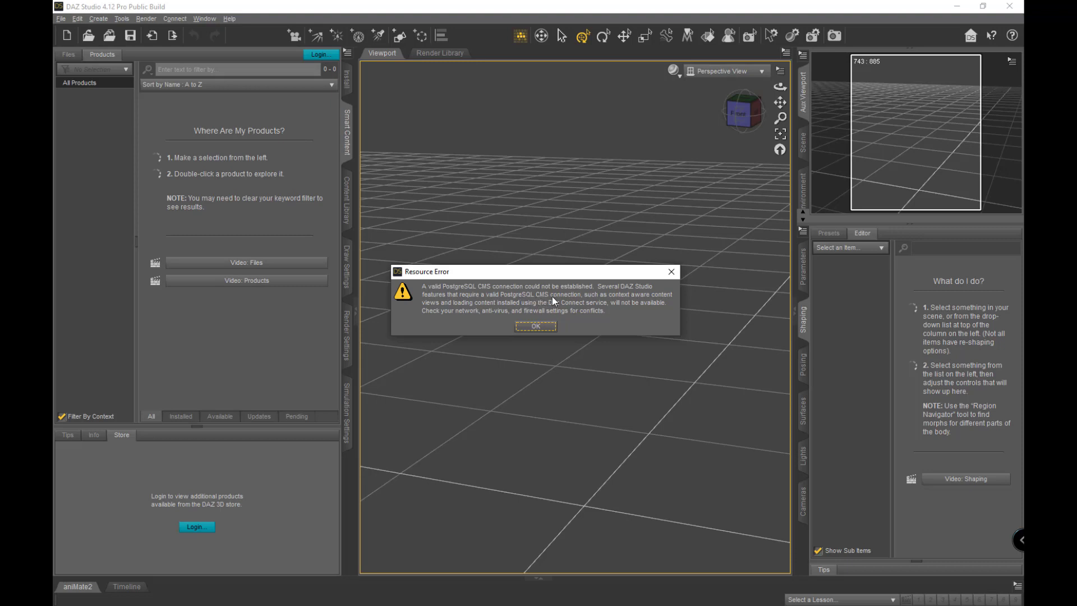
click(542, 327)
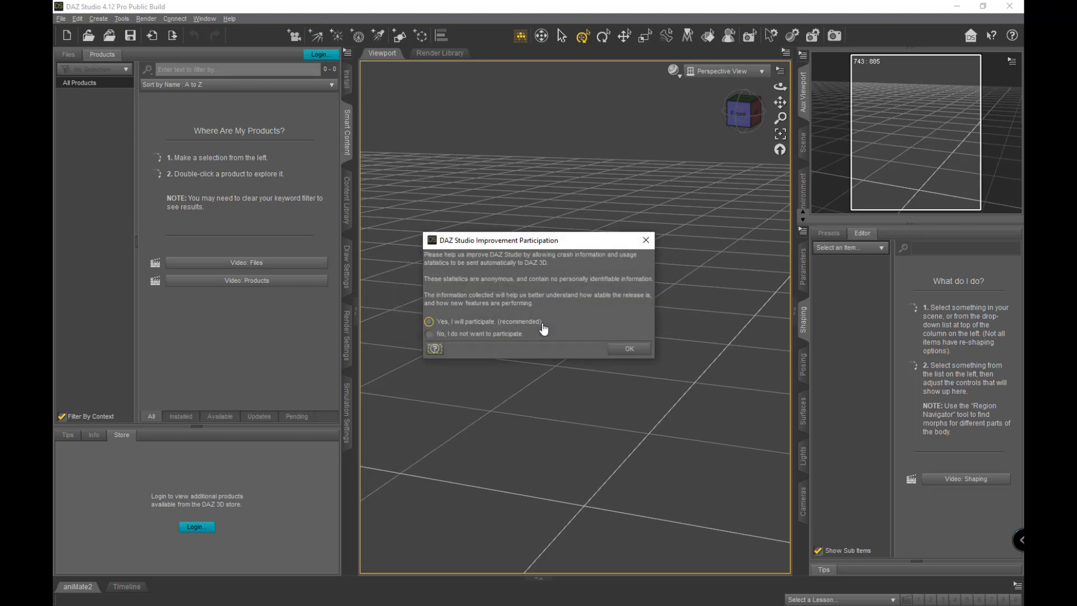
click(542, 327)
Sign in to the DAZ 3D account with Remember Me and Automatically Login enabled.
click(627, 350)
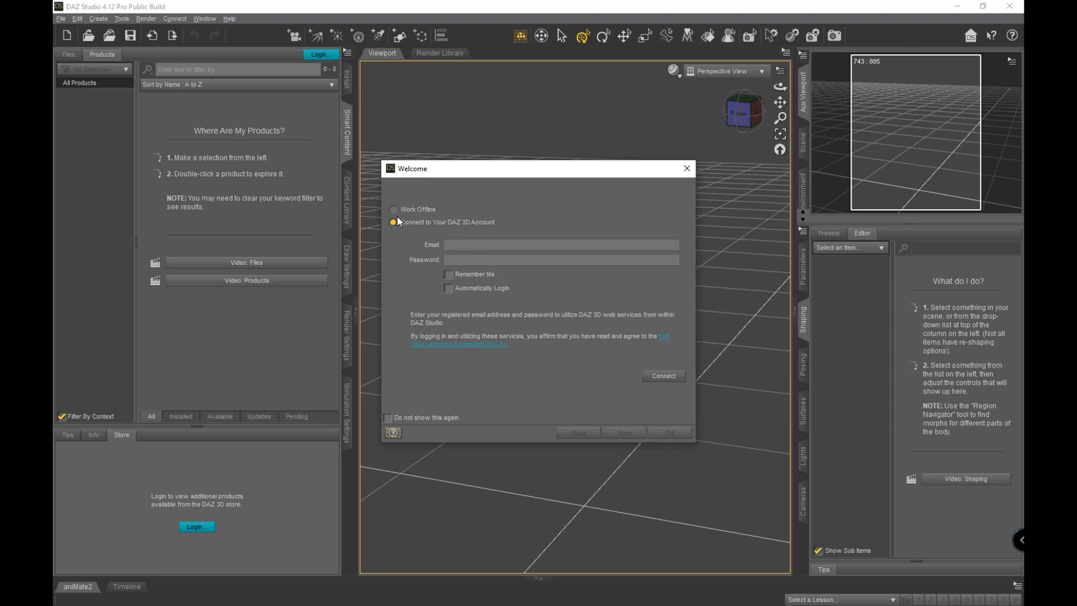
click(487, 245)
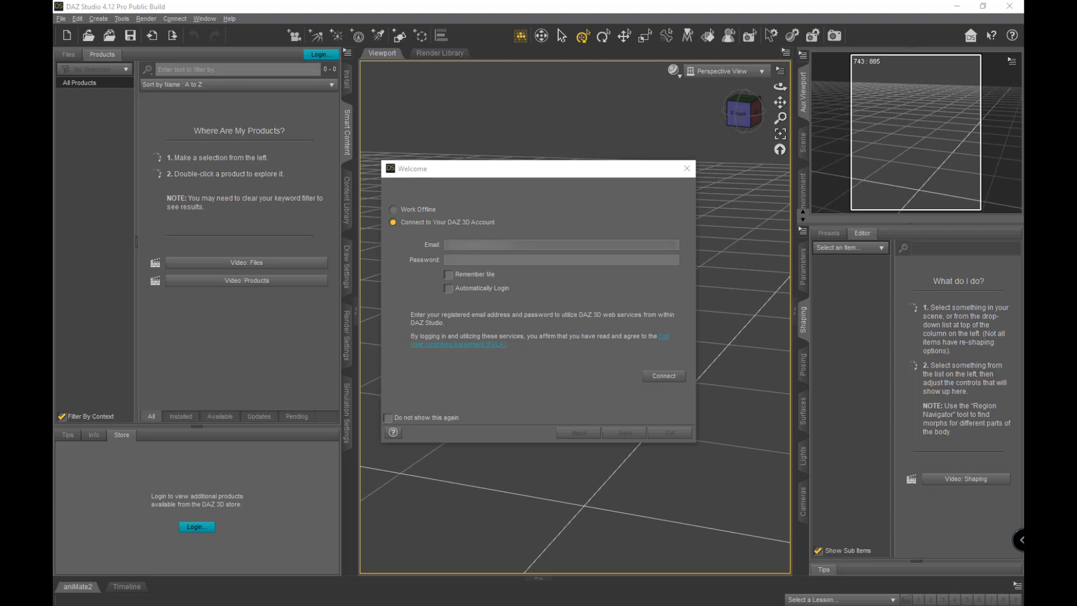
click(496, 259)
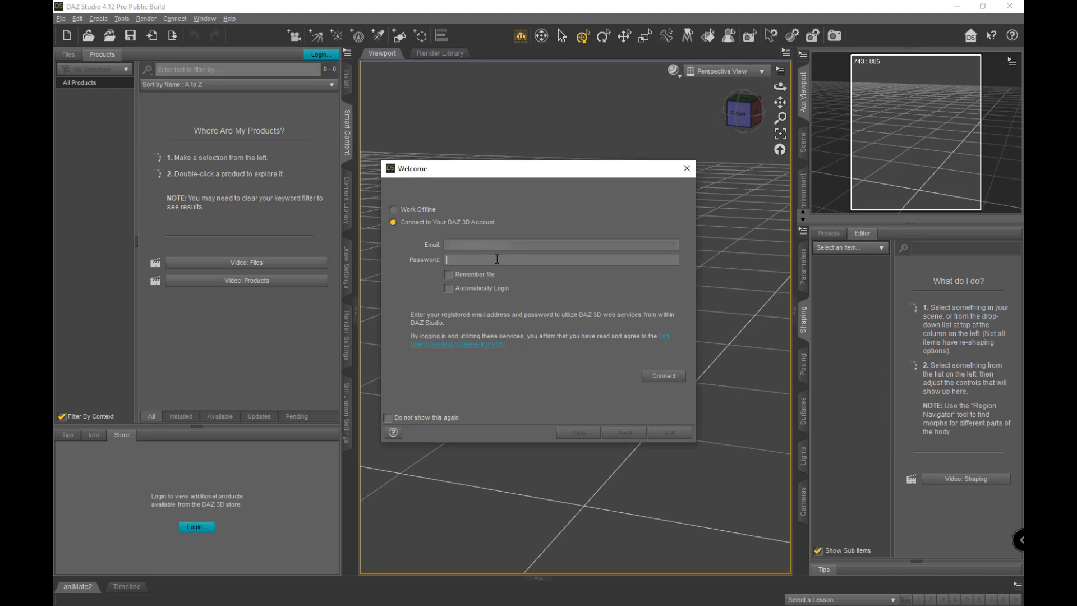
key(ctrl+v)
click(448, 274)
click(448, 289)
click(656, 380)
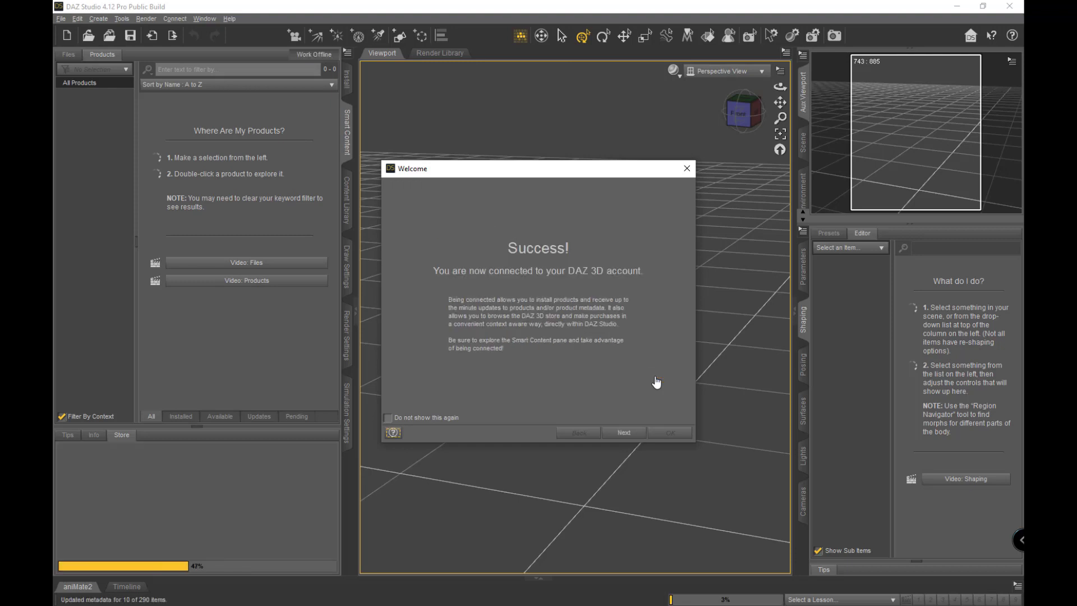
click(632, 432)
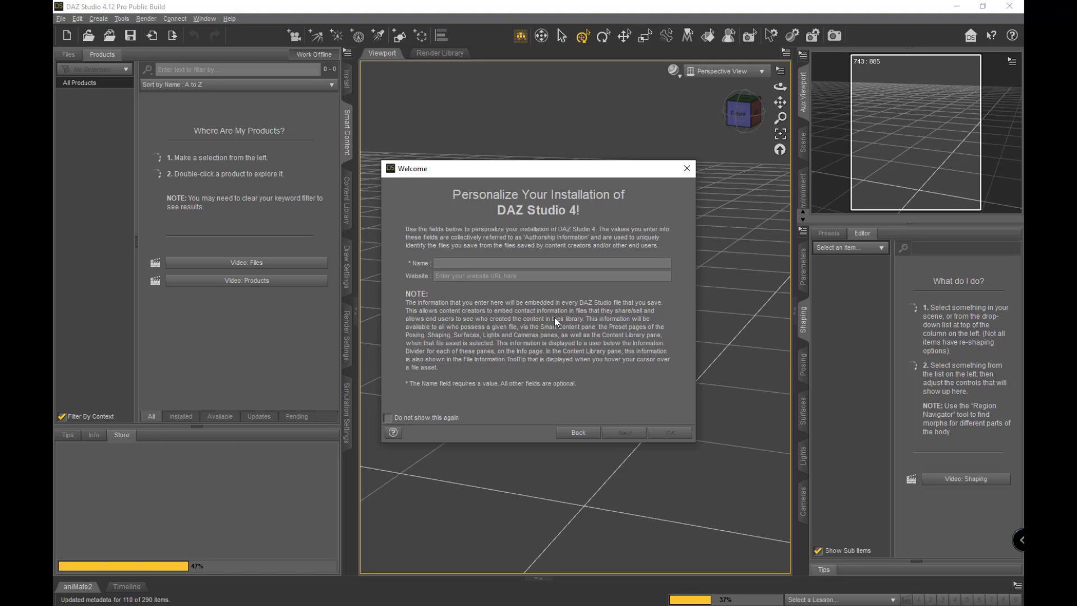
key(Tab)
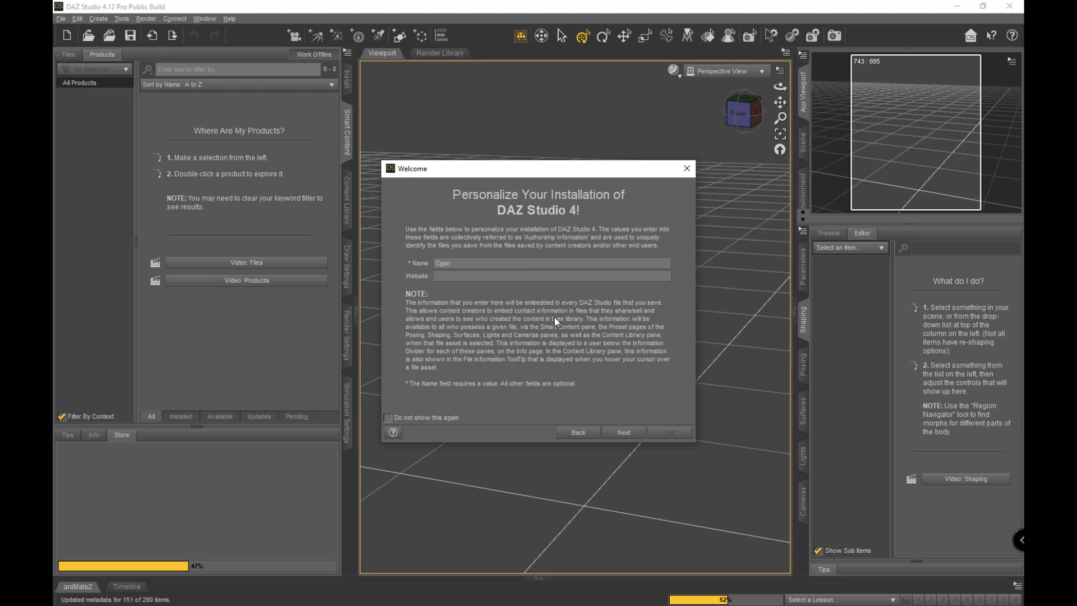
click(629, 435)
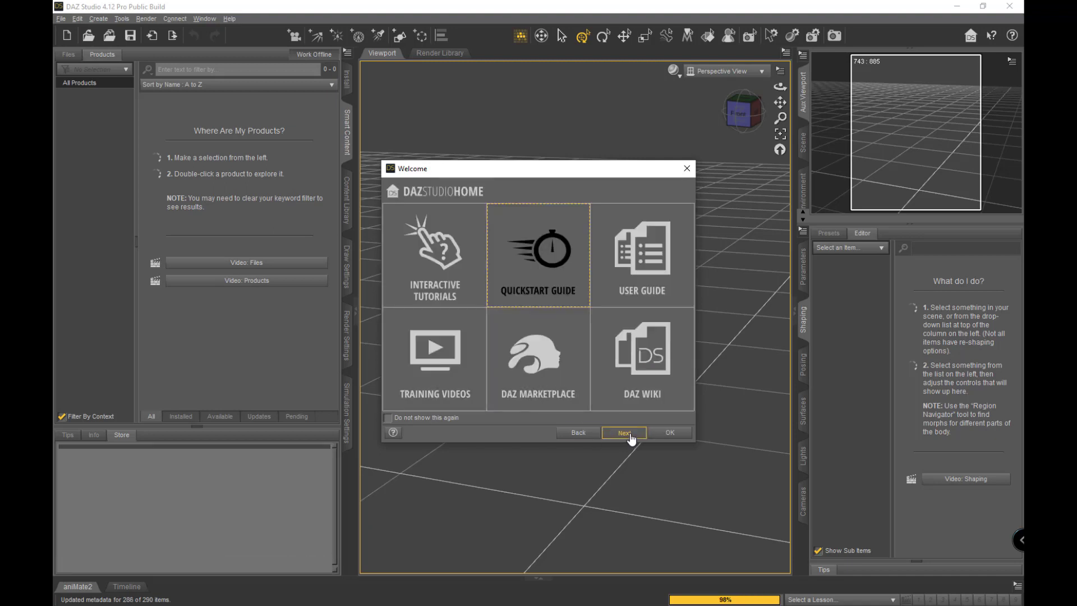
Close the Welcome dialog and browse the Accessories and Anatomy categories in the Products pane.
click(671, 434)
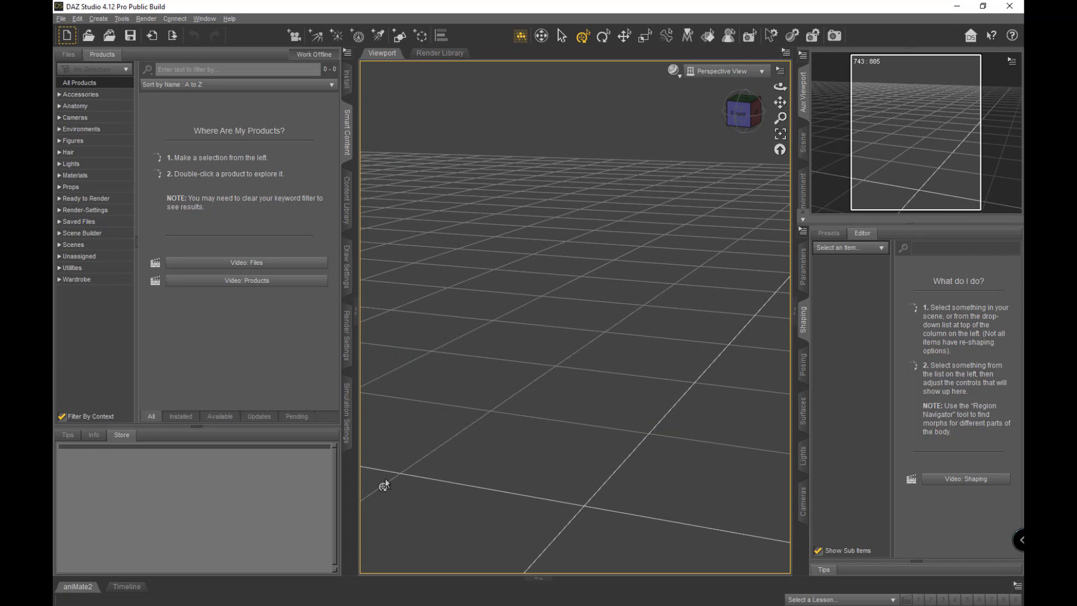
click(77, 95)
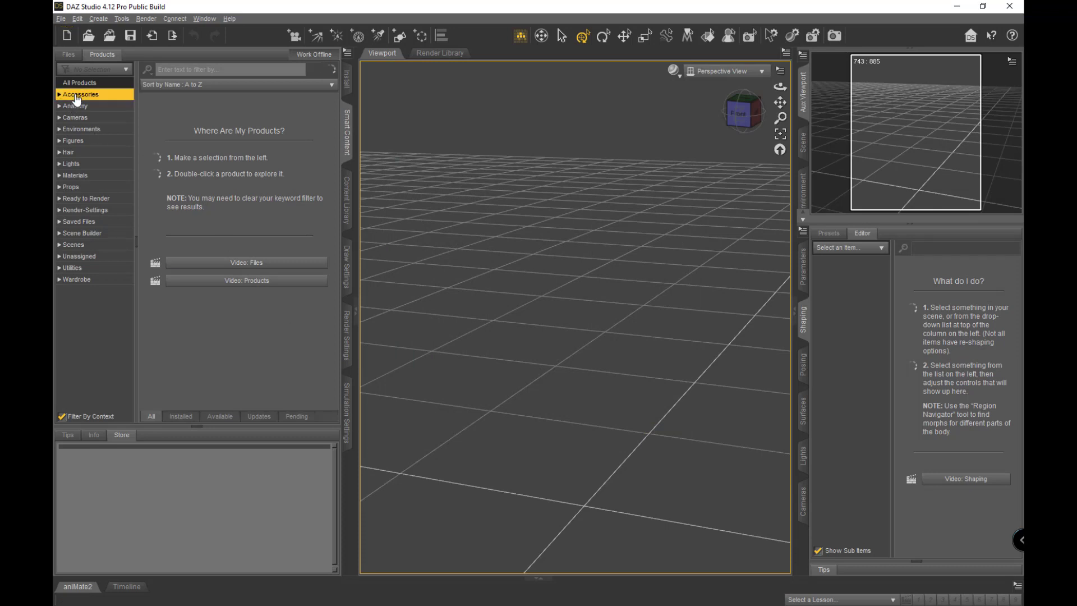
click(76, 106)
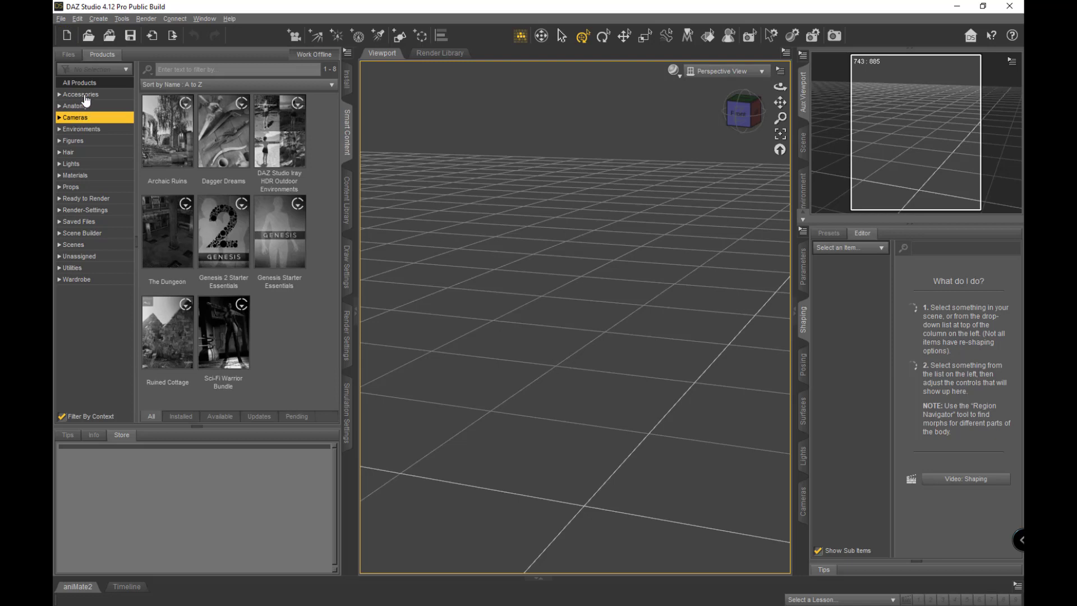
click(84, 95)
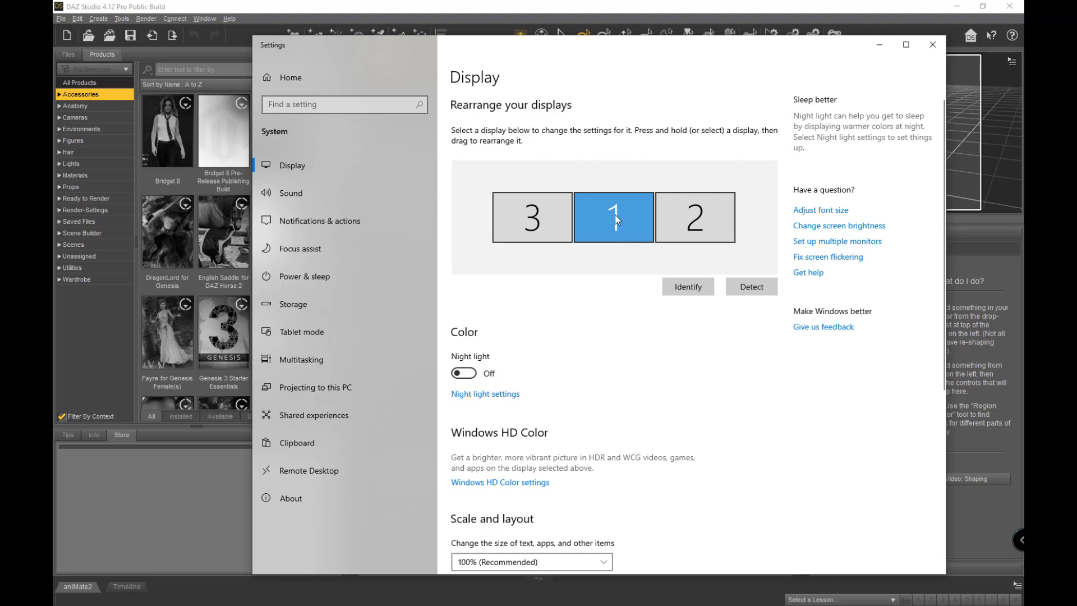
Look down the Display settings for the main-display option, then close Settings.
scroll(617, 335, down, 4)
scroll(617, 335, down, 2)
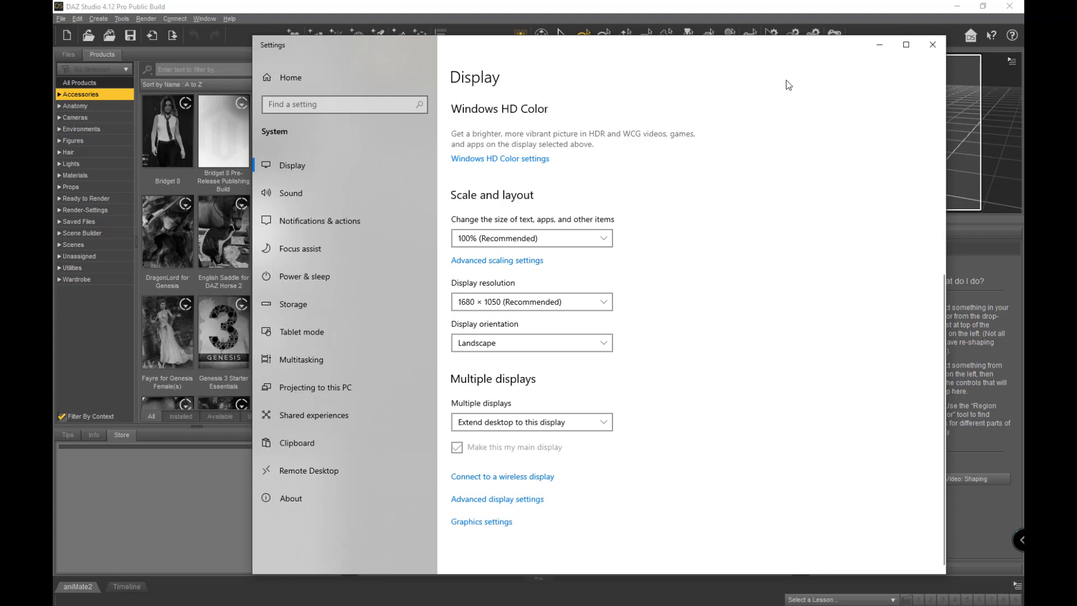
click(932, 44)
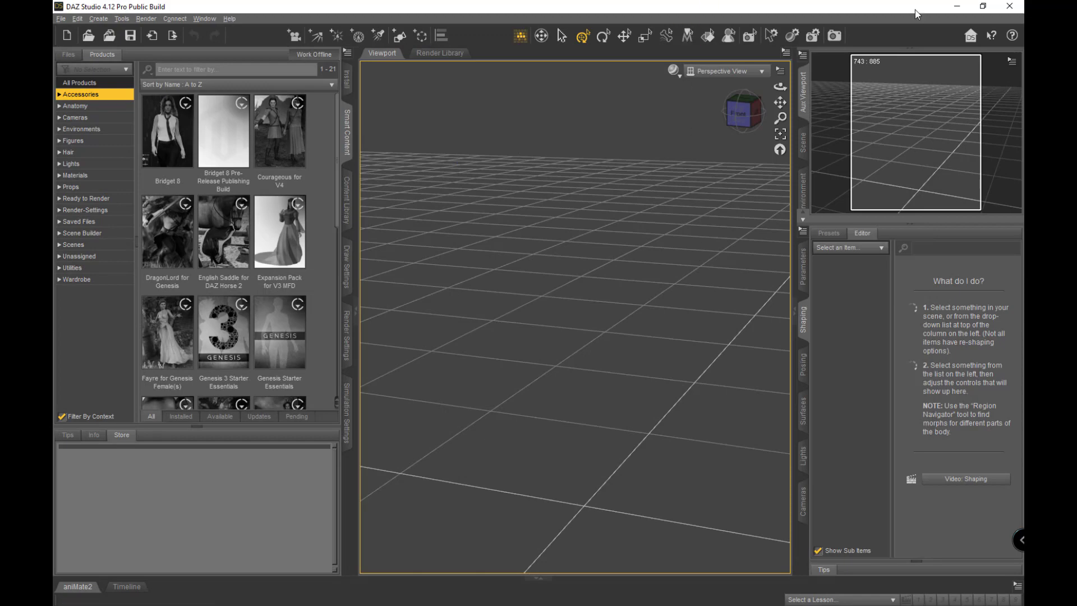
Close DAZ Studio and the Install Manager, then open Display settings from the desktop.
click(1013, 6)
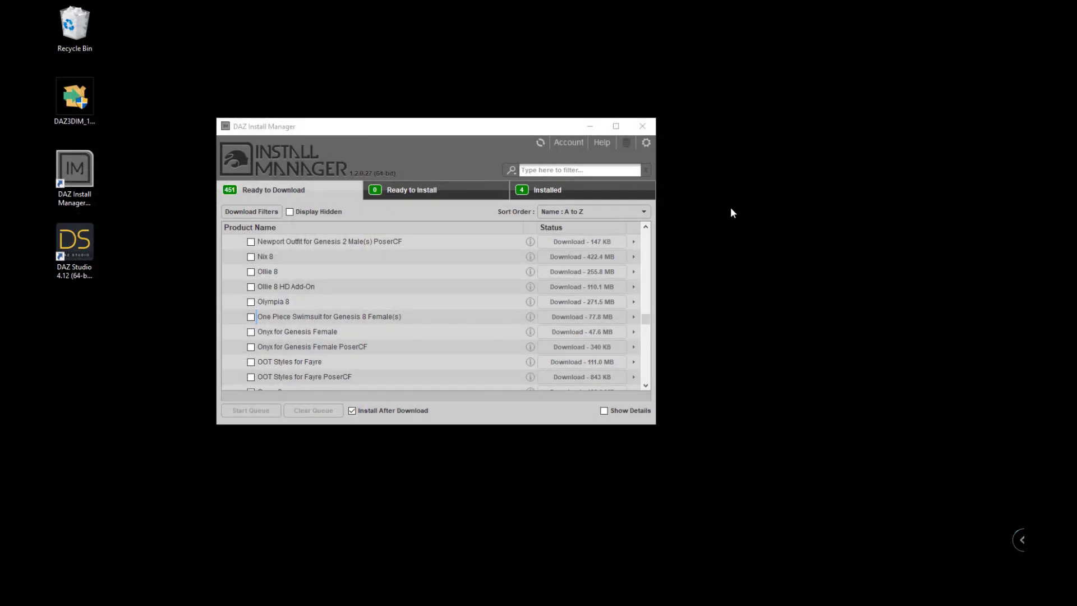
click(642, 127)
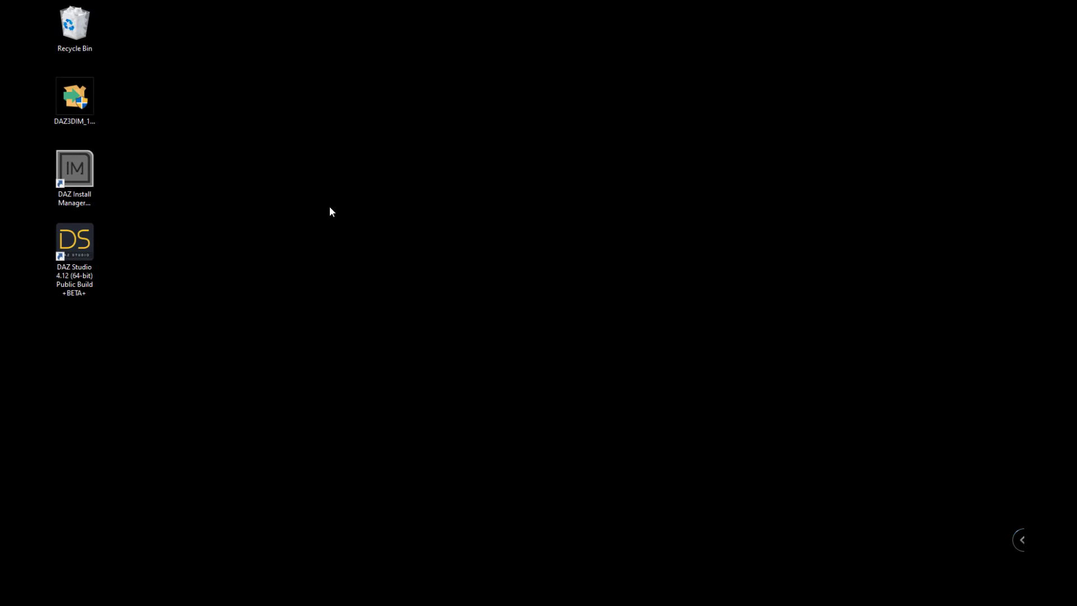
right_click(330, 210)
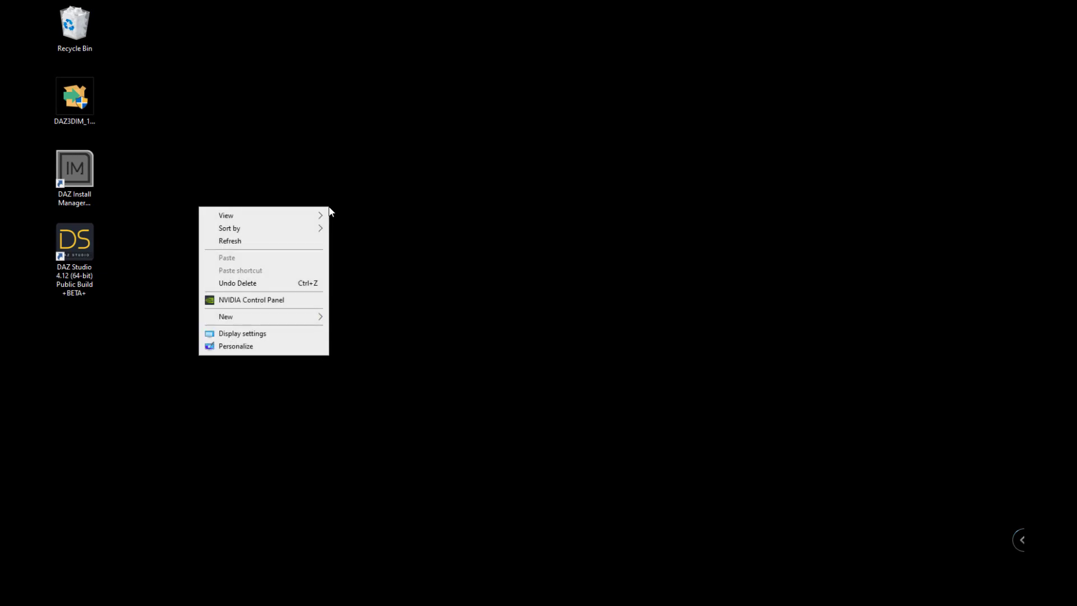
click(289, 332)
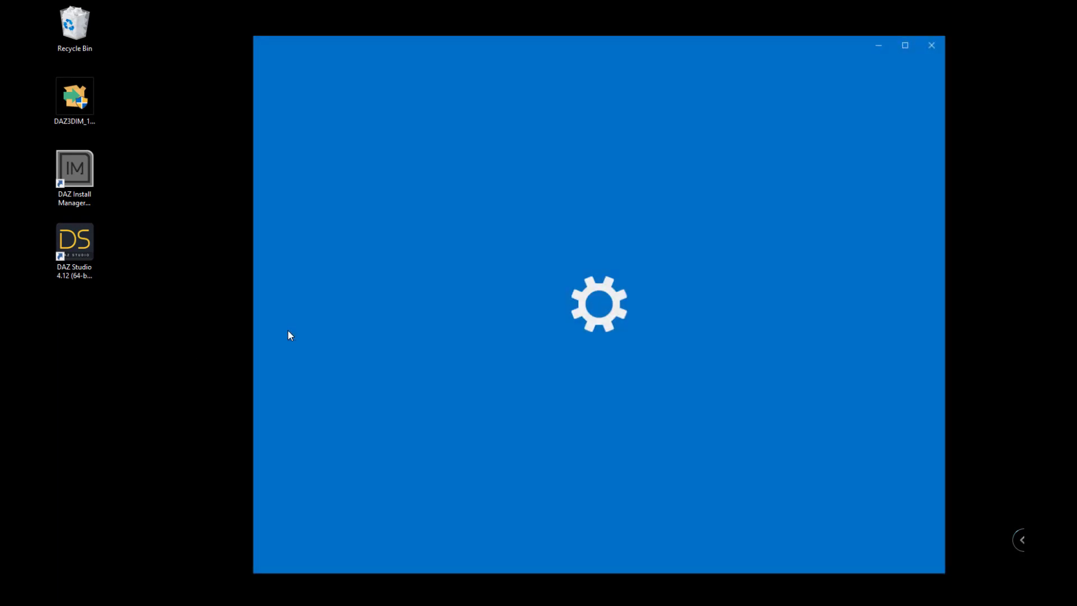
Make monitor 3 the main display.
scroll(550, 339, down, 2)
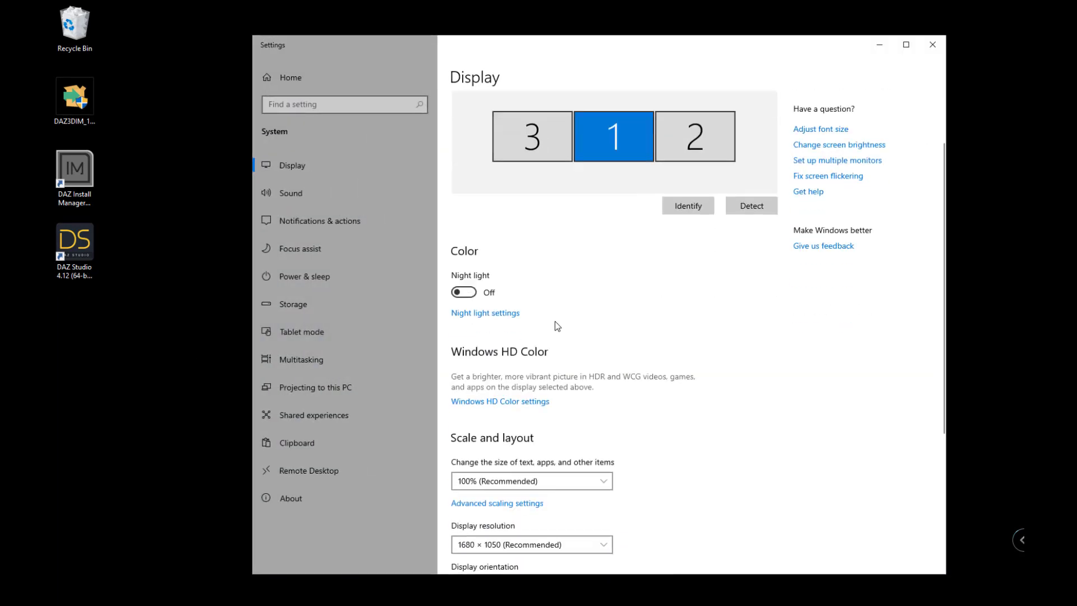
click(523, 132)
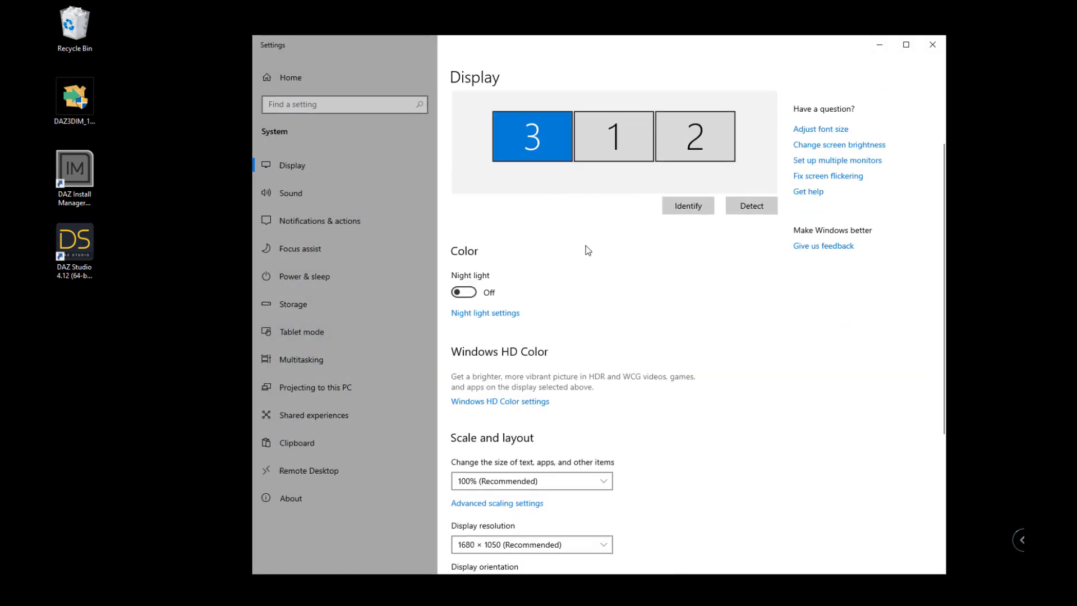
scroll(587, 248, down, 6)
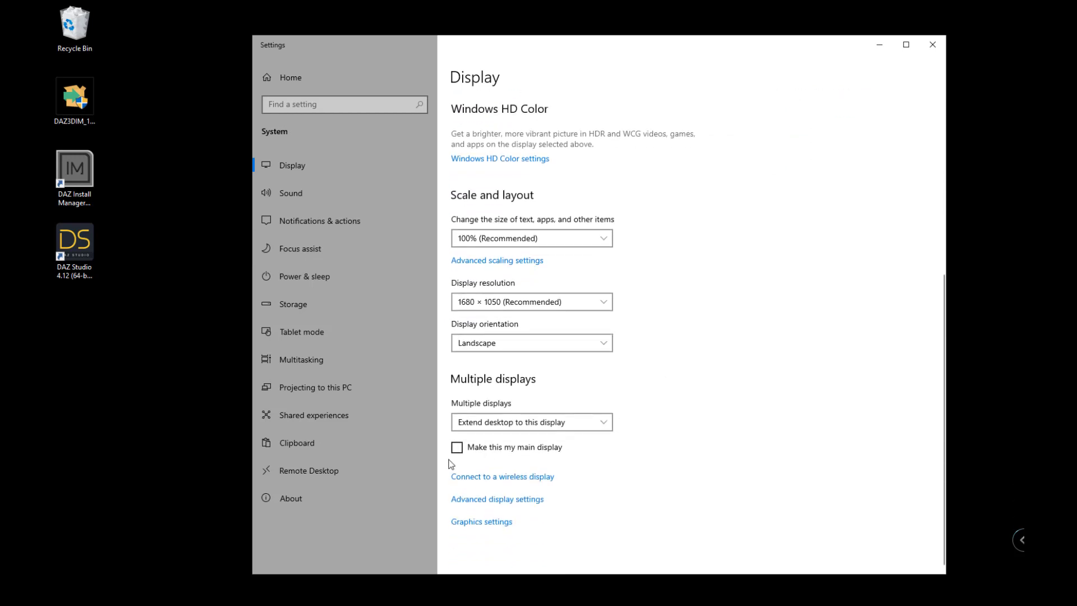
click(456, 447)
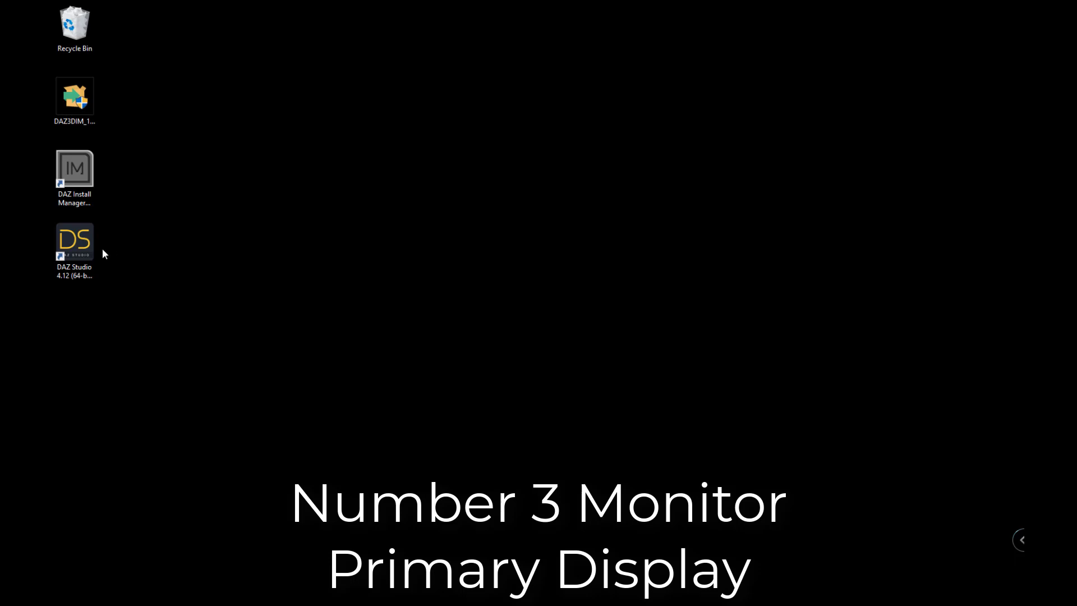
double_click(79, 246)
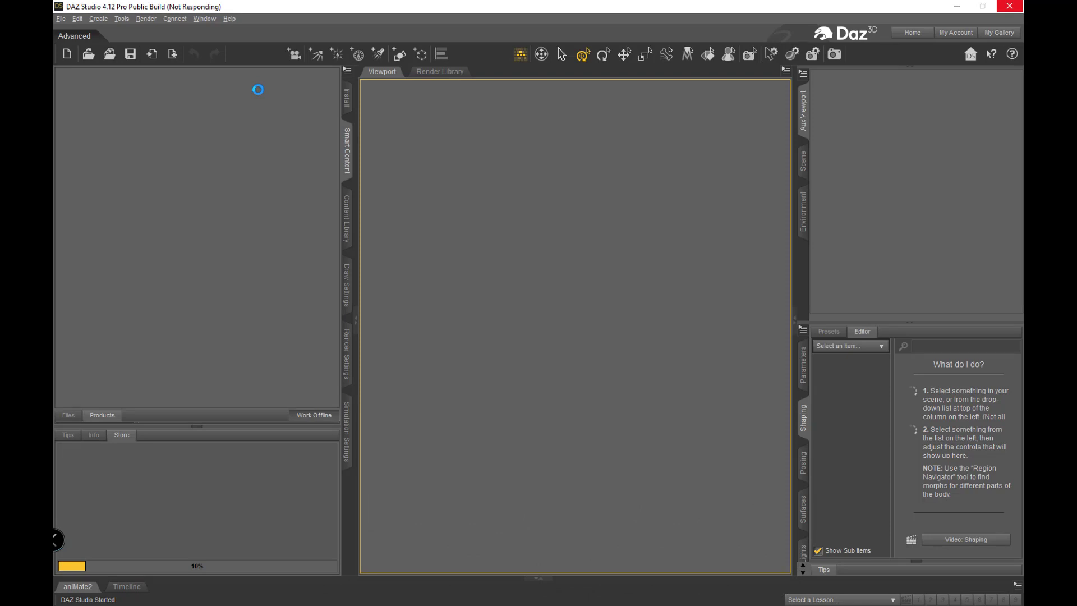
click(1010, 7)
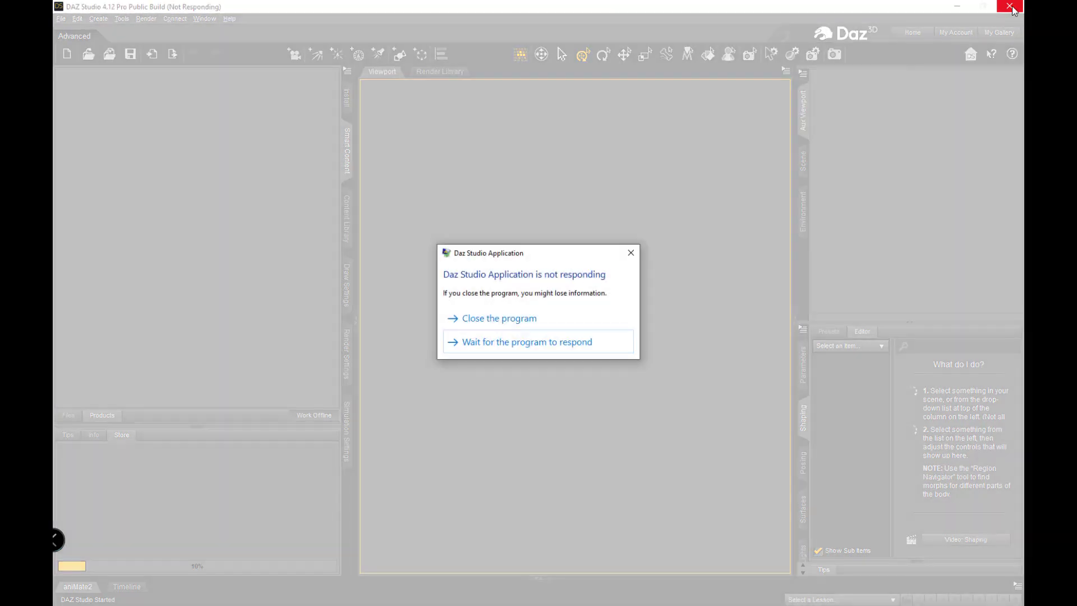
click(511, 318)
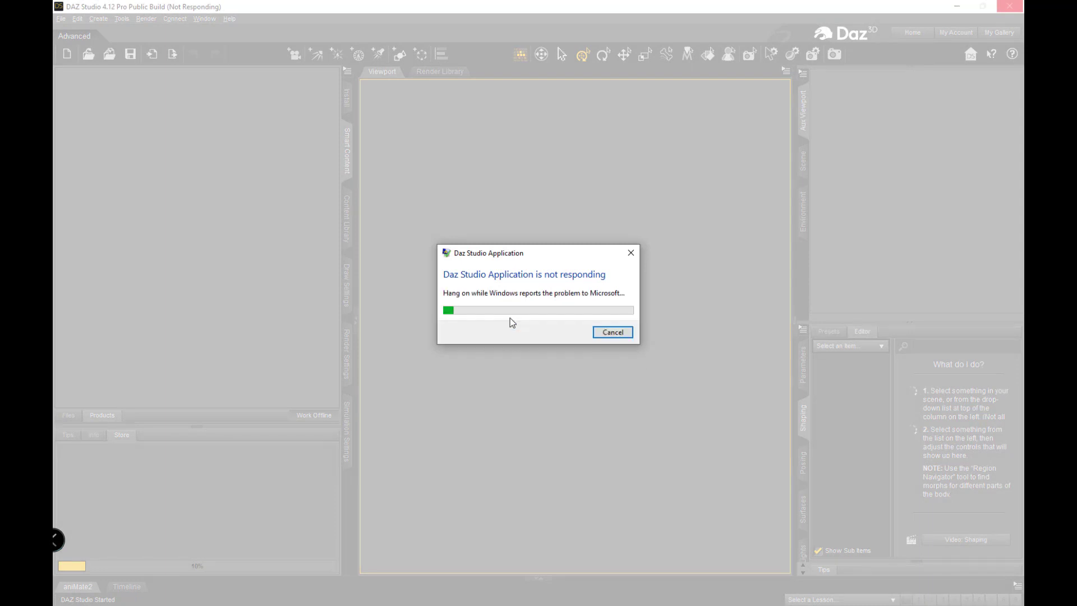
click(622, 332)
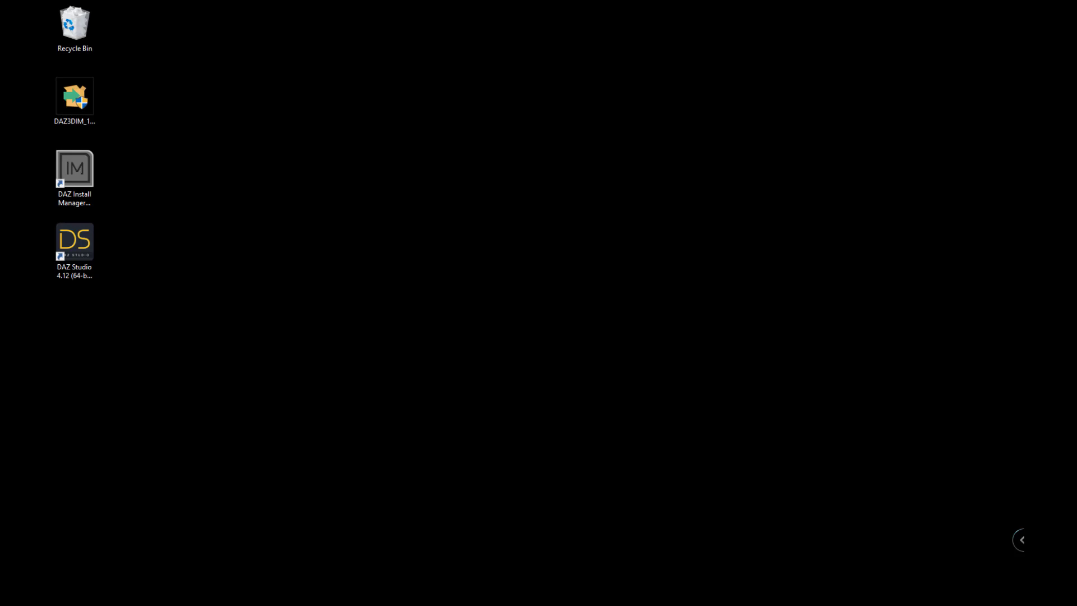
Confirm monitor 3 is still the main display, close Settings, and relaunch DAZ Studio 4.12.
right_click(428, 249)
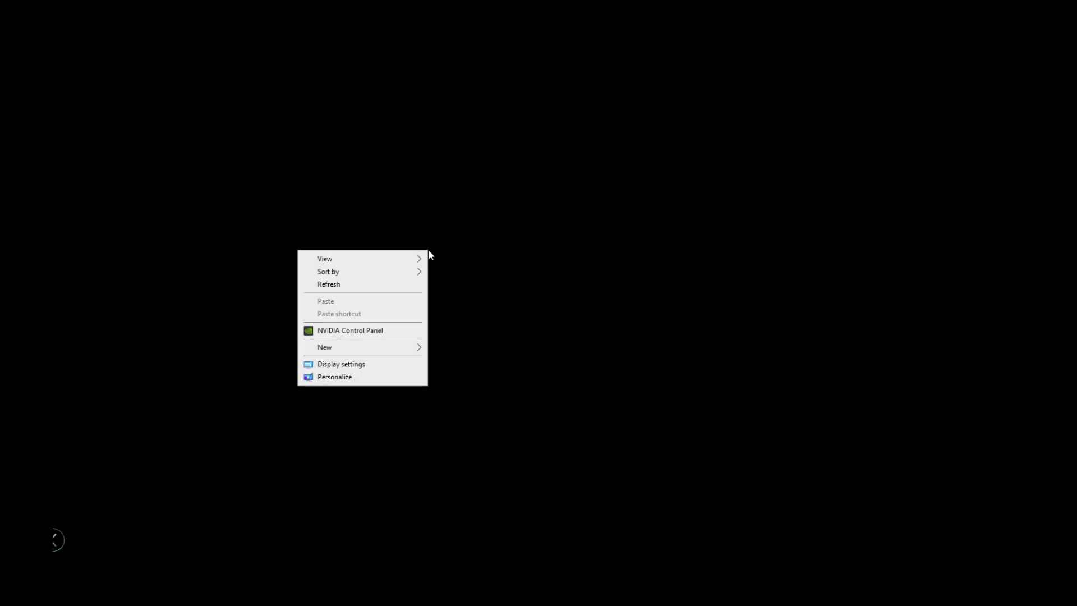
click(363, 364)
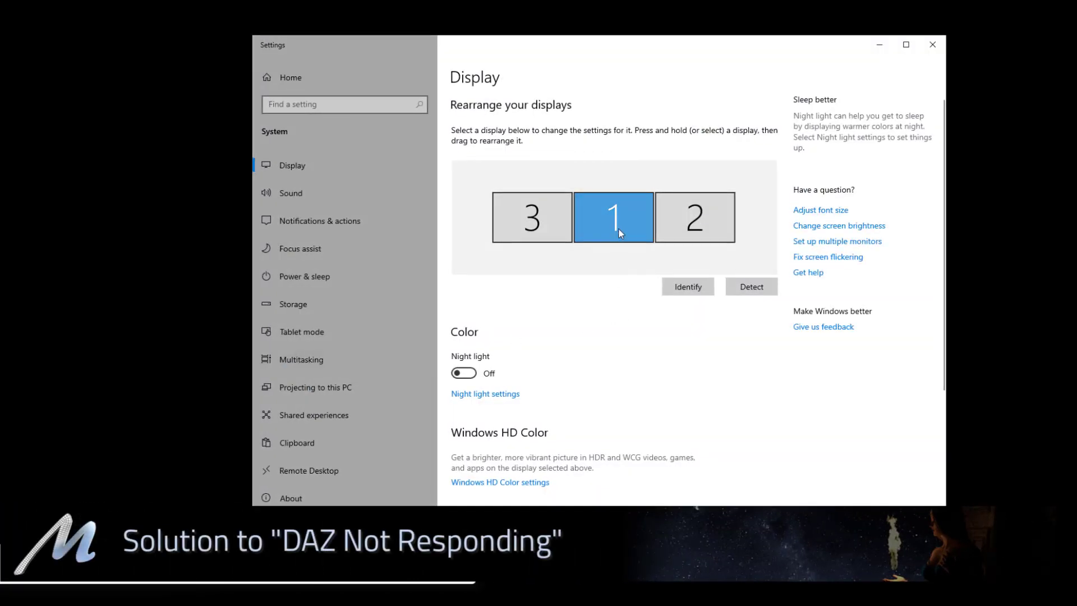
scroll(619, 343, down, 5)
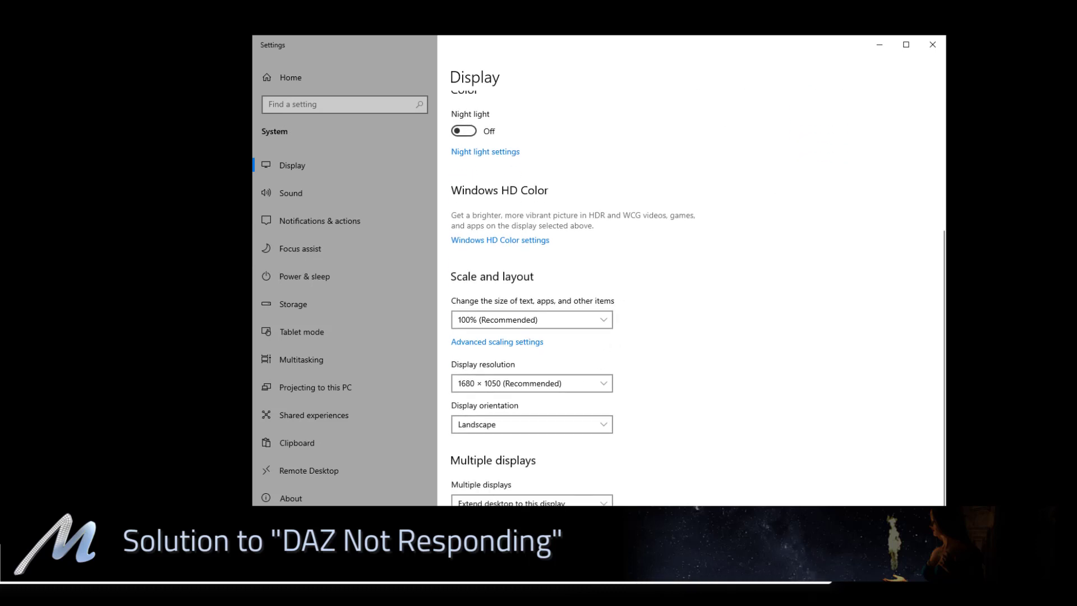
click(485, 539)
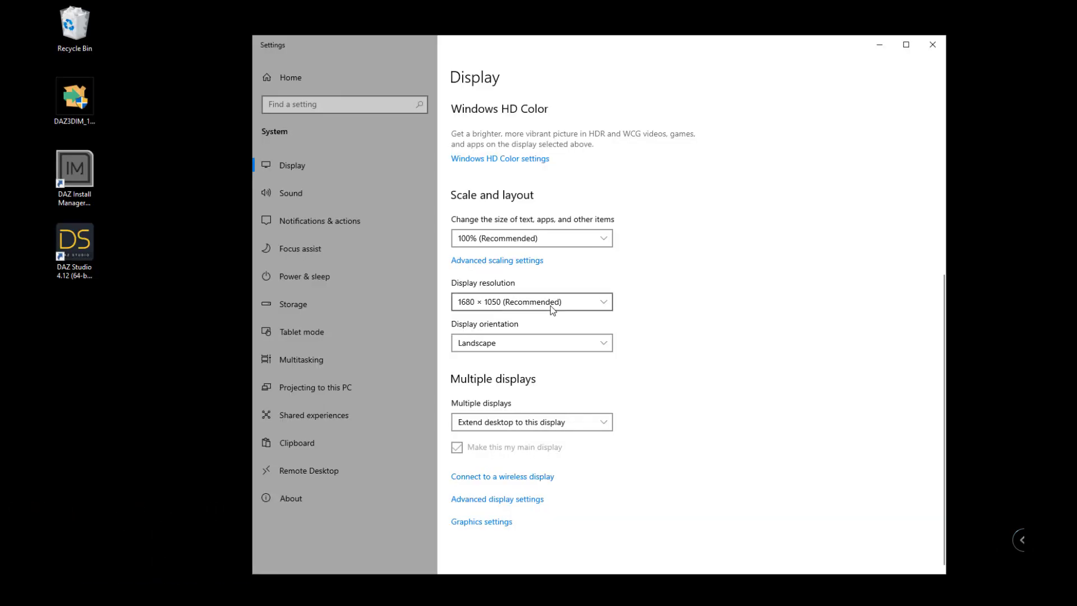
click(932, 48)
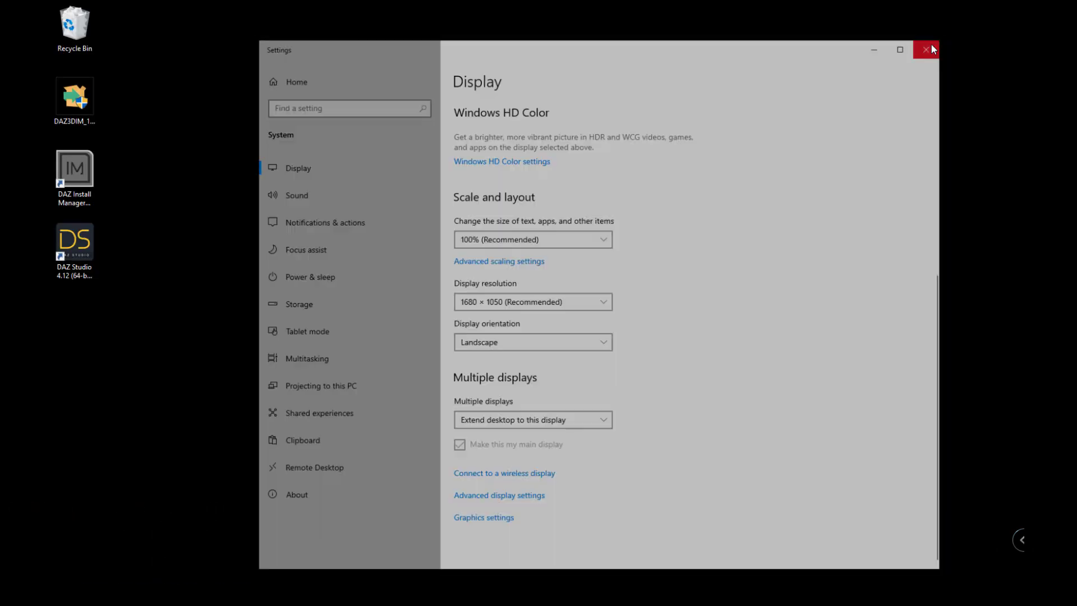
double_click(77, 241)
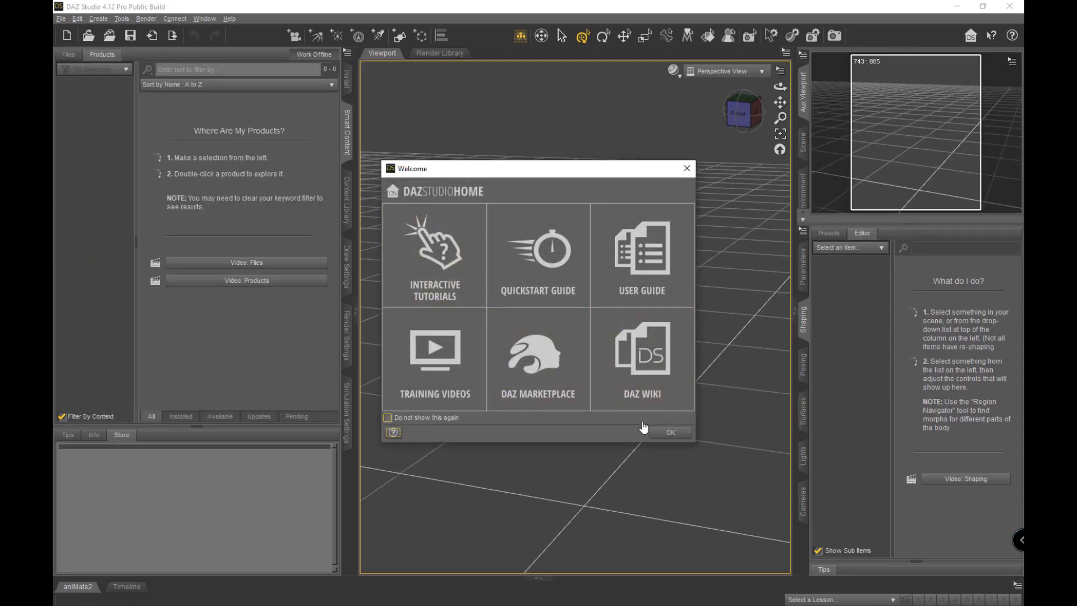
Close the Welcome dialog and browse from Anatomy to Cameras, showing its 8 products.
click(669, 433)
click(78, 106)
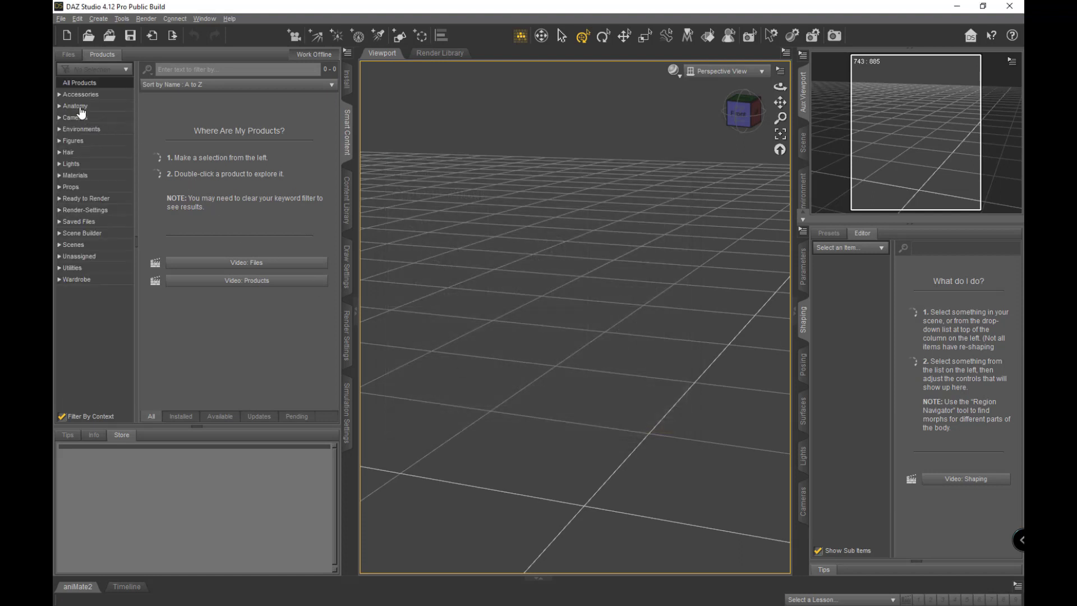
click(83, 118)
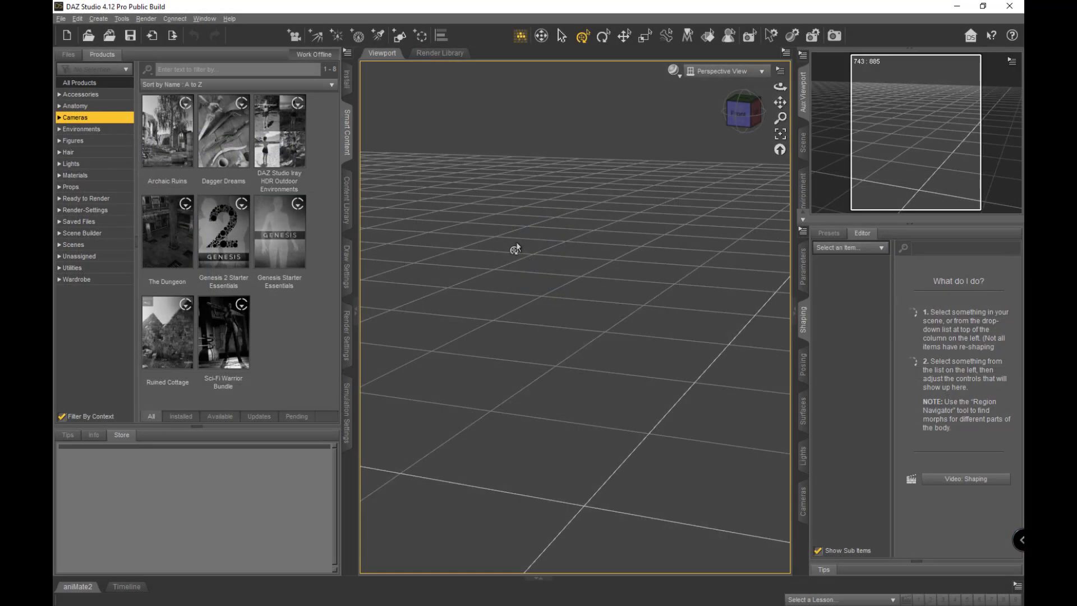
click(983, 6)
drag(520, 102, 496, 104)
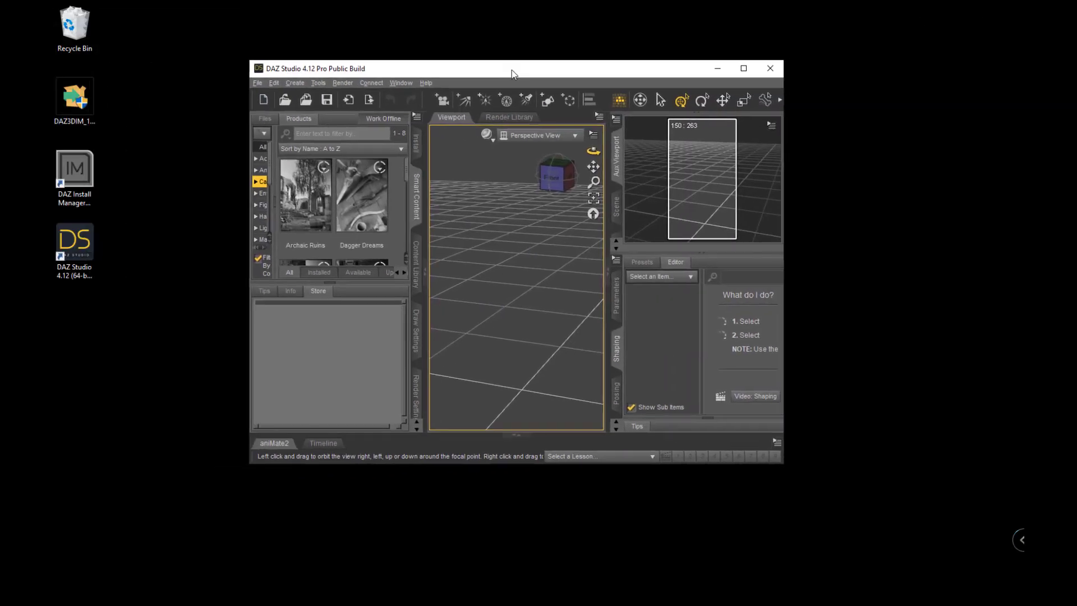
drag(512, 73, 509, 71)
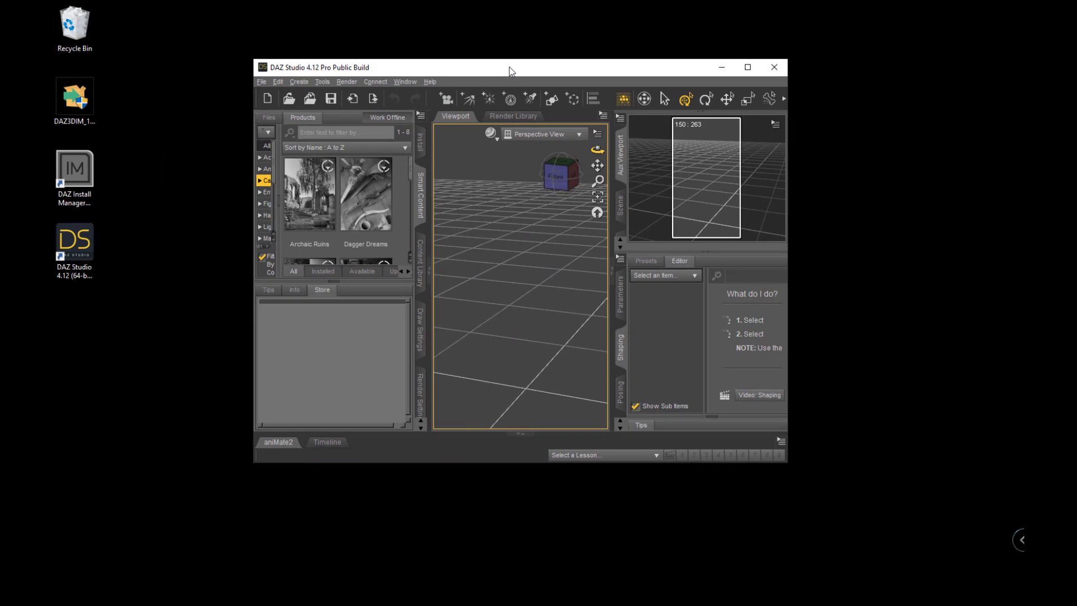
click(748, 68)
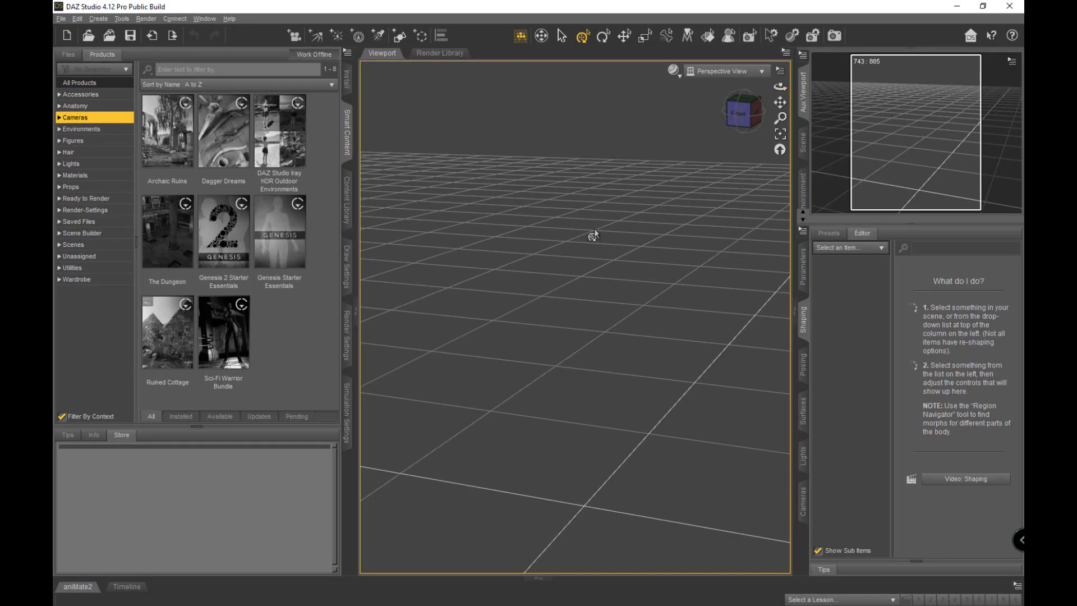